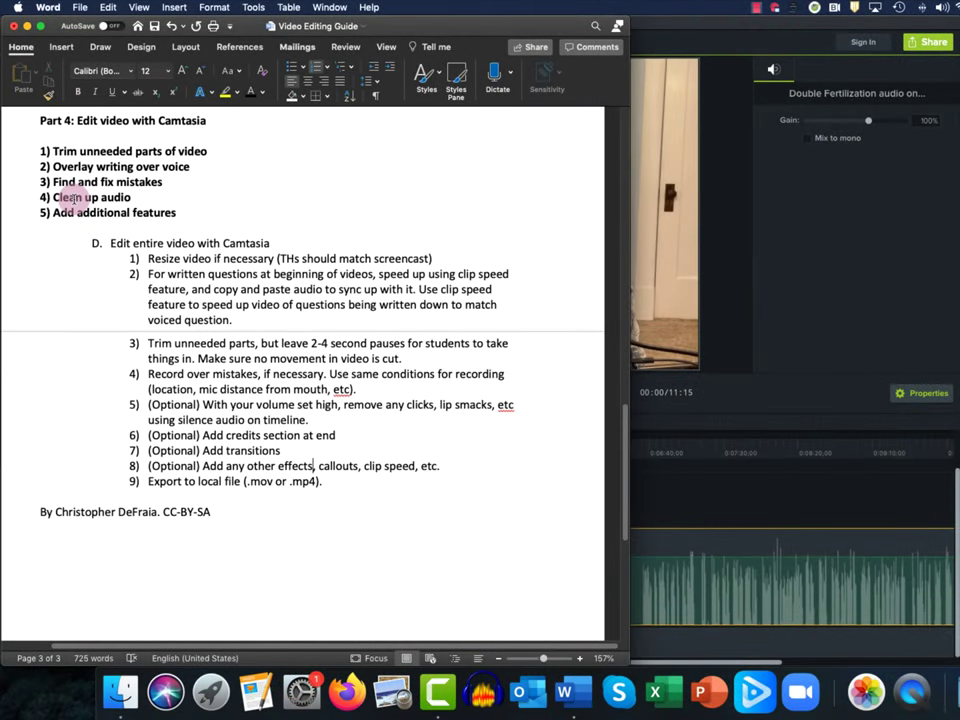
- Review the Part 4 outline in the Video Editing Guide, from trimming to additional features, and its instruction on resizing the video
left_click_drag(39, 120, 198, 216)
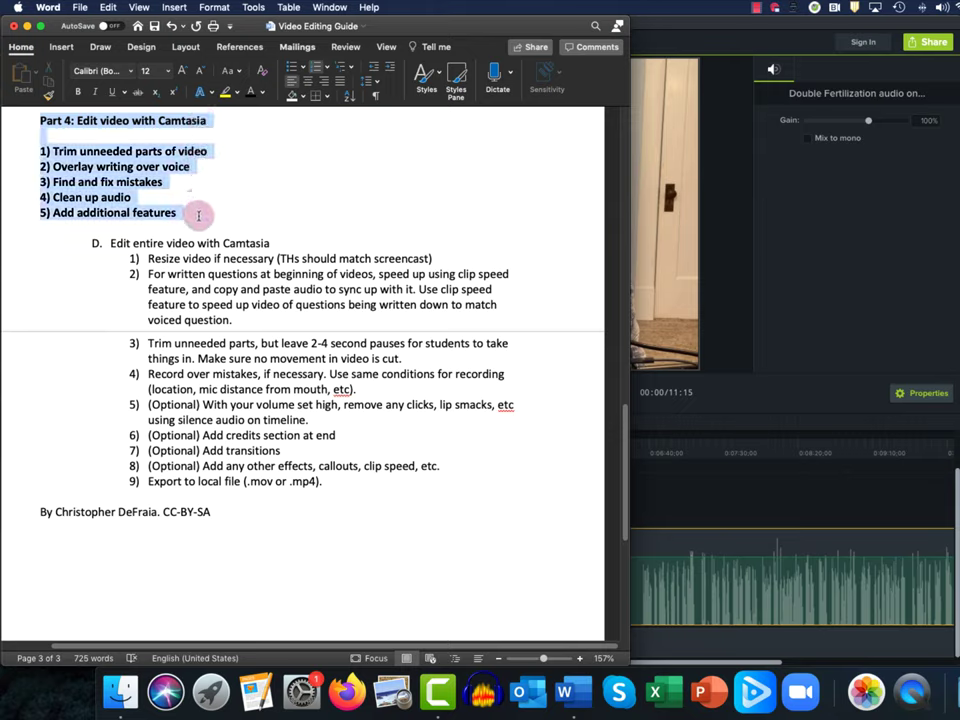
left_click(50, 154)
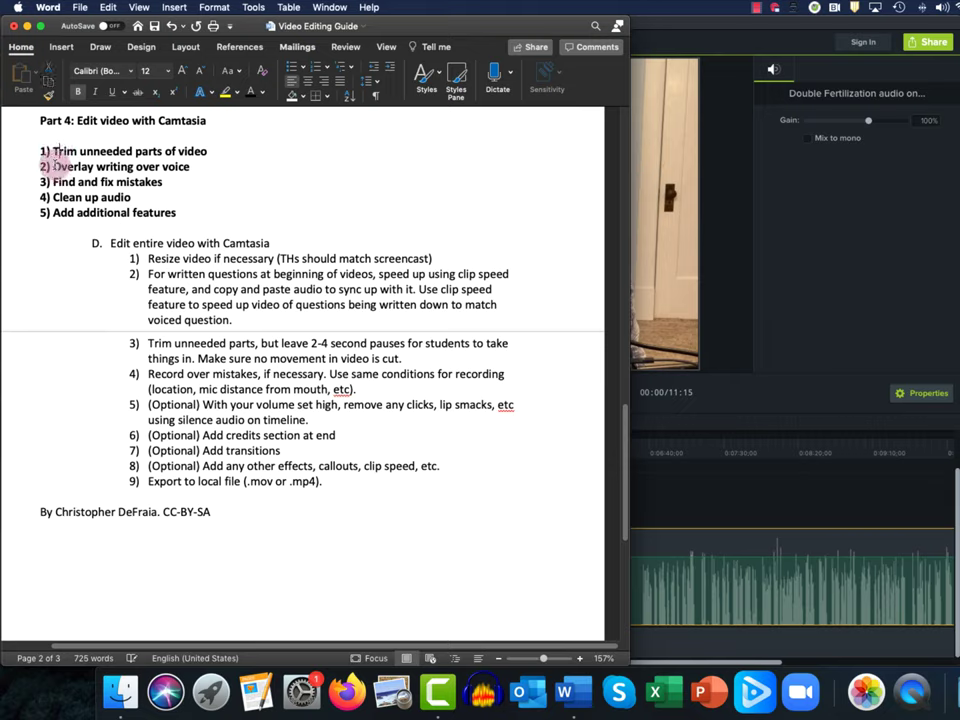
left_click_drag(47, 151, 185, 212)
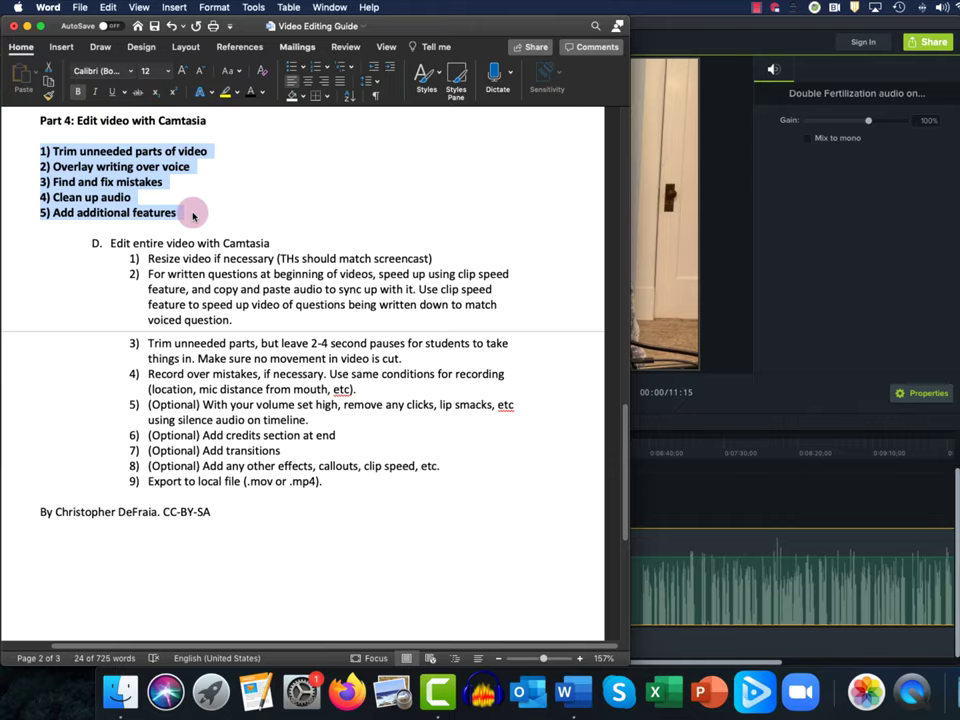
left_click(120, 166)
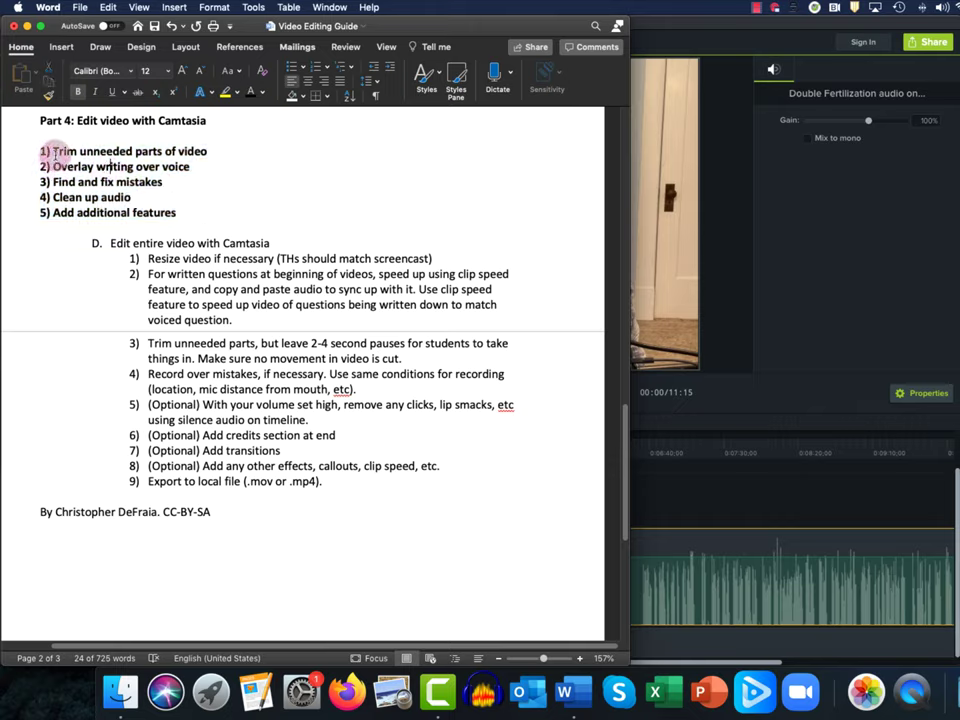
left_click_drag(52, 151, 185, 165)
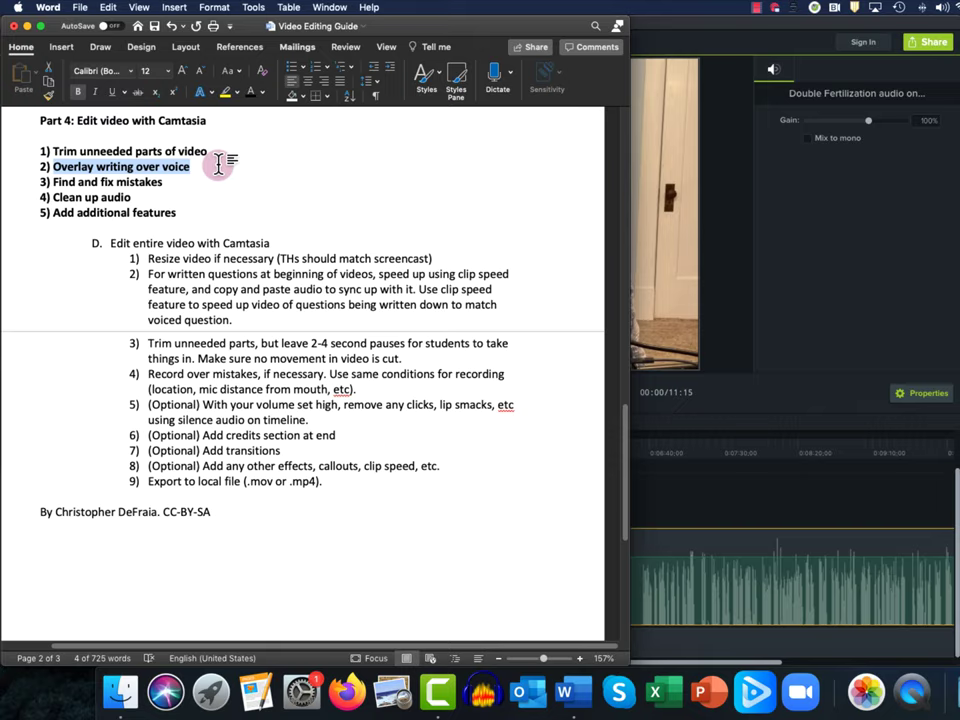
left_click_drag(50, 183, 162, 183)
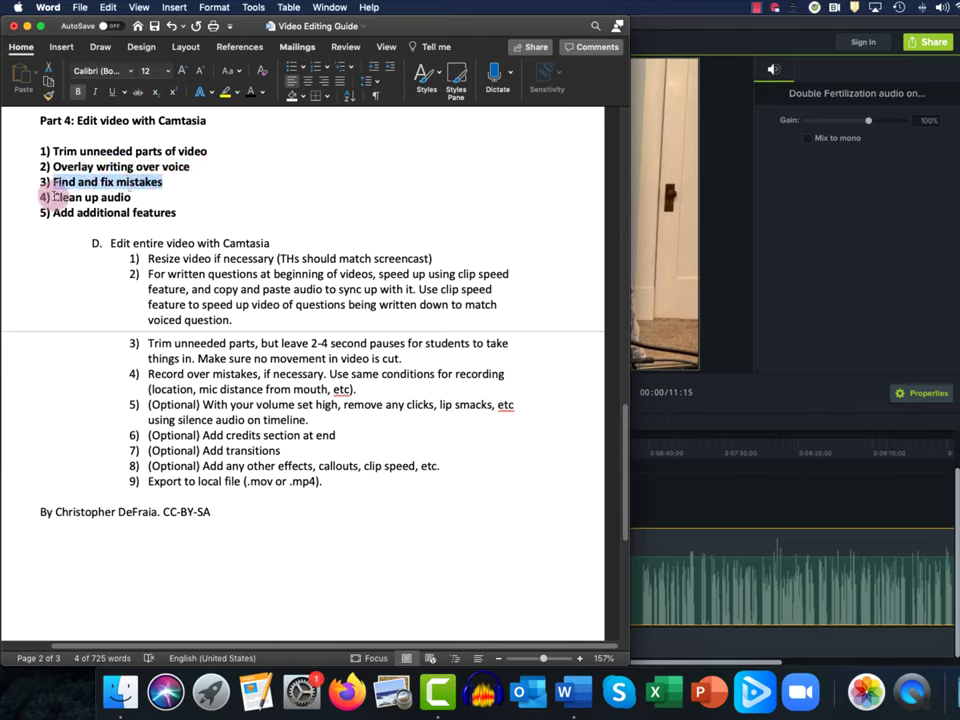
left_click_drag(54, 197, 131, 197)
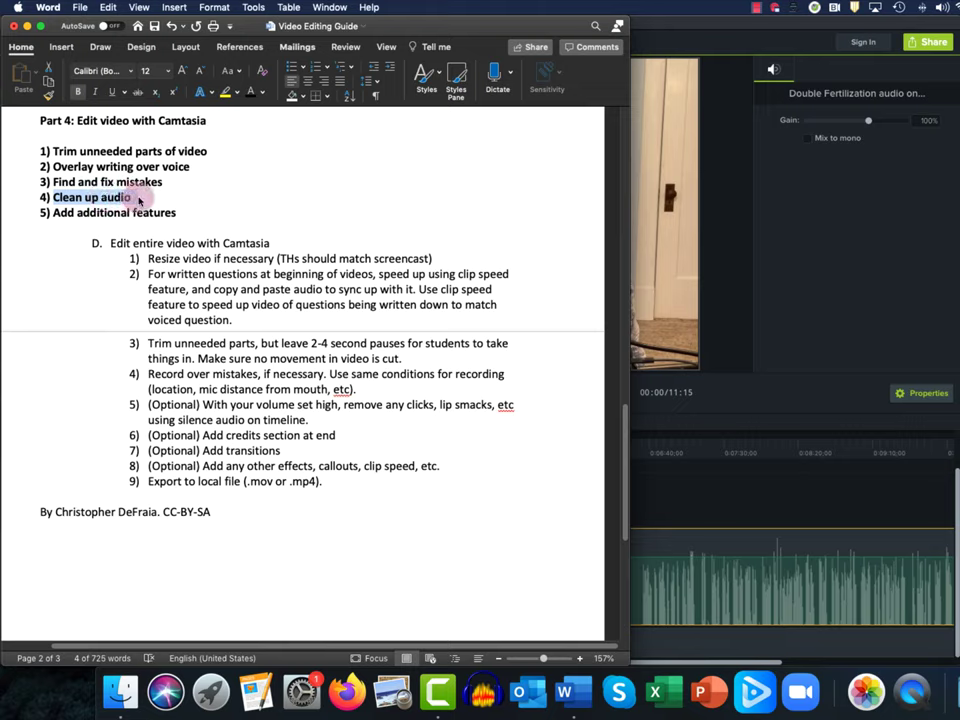
left_click_drag(55, 214, 176, 215)
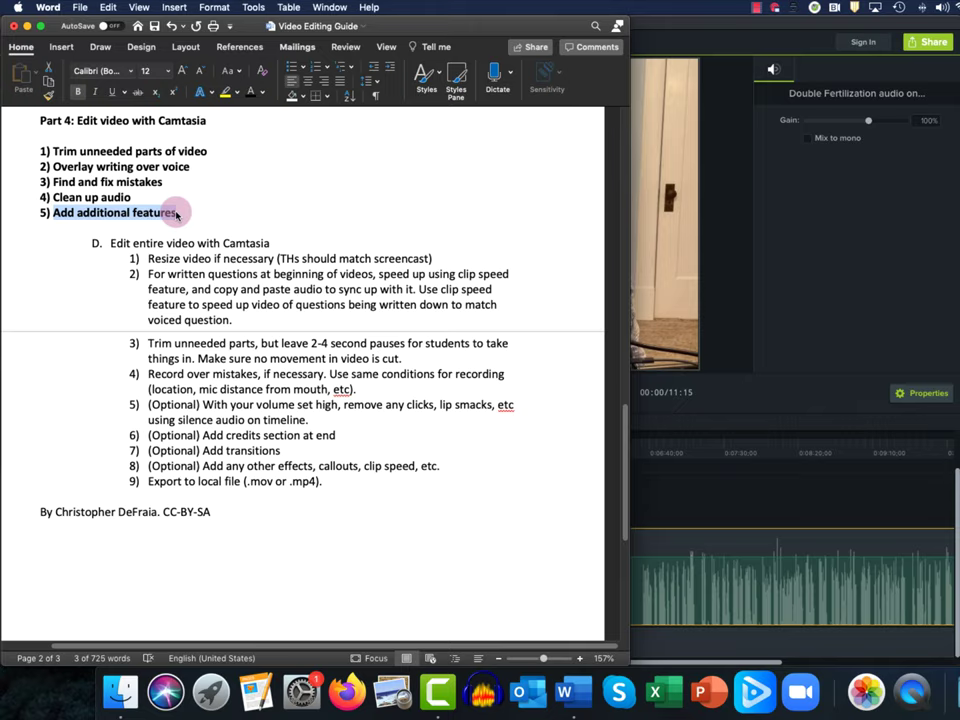
left_click(190, 214)
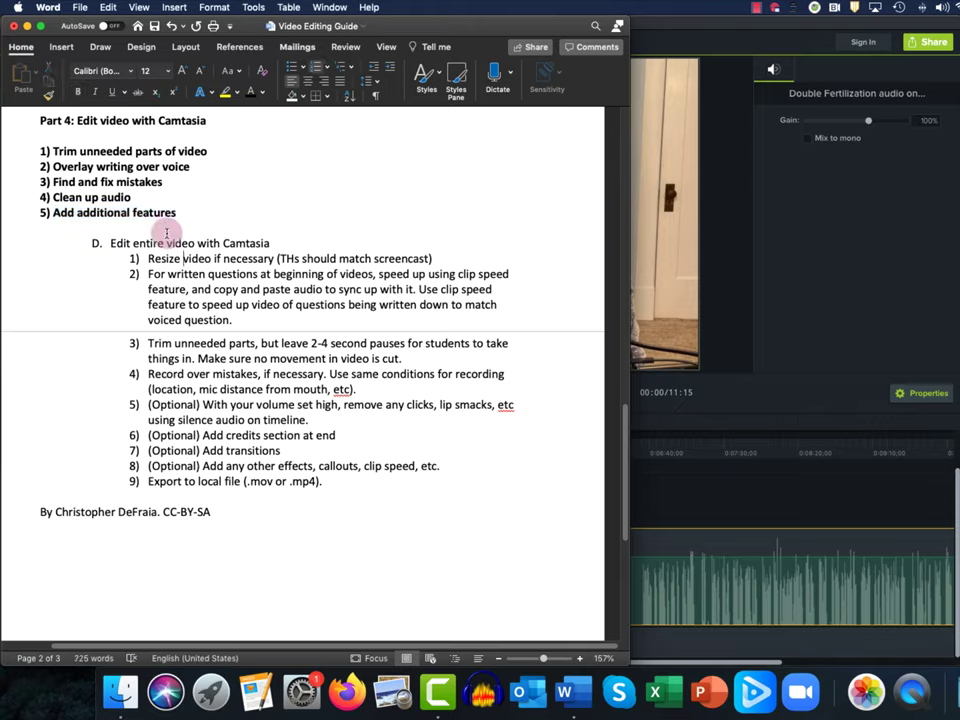
left_click_drag(150, 259, 272, 259)
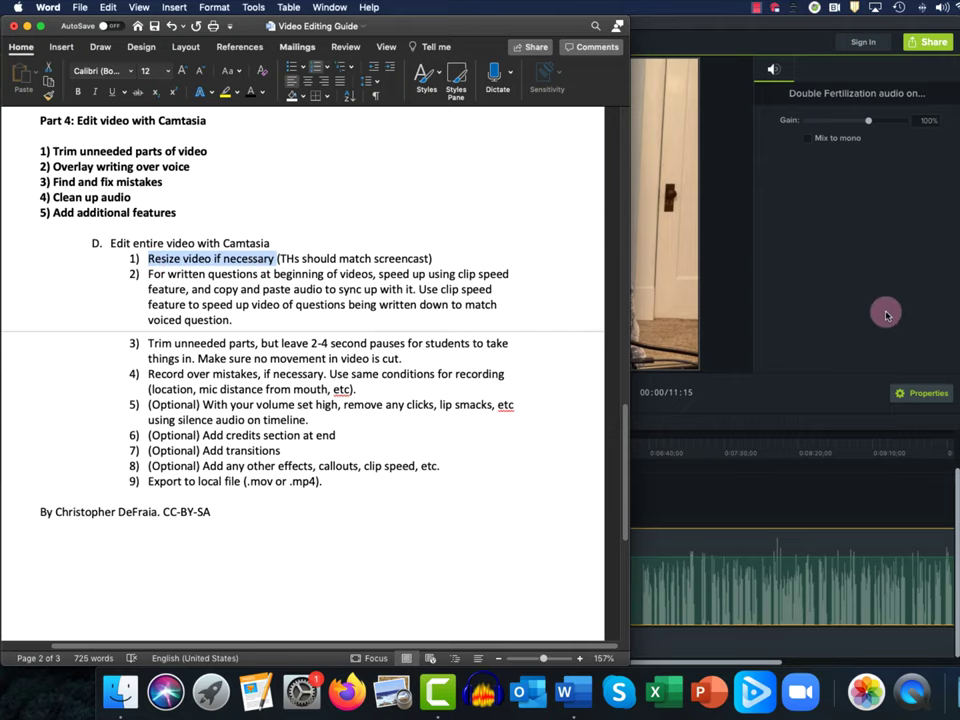
- Switch to Camtasia and select the Double Fertilization TH Intro clip on the canvas to examine how it fills the frame
left_click(889, 313)
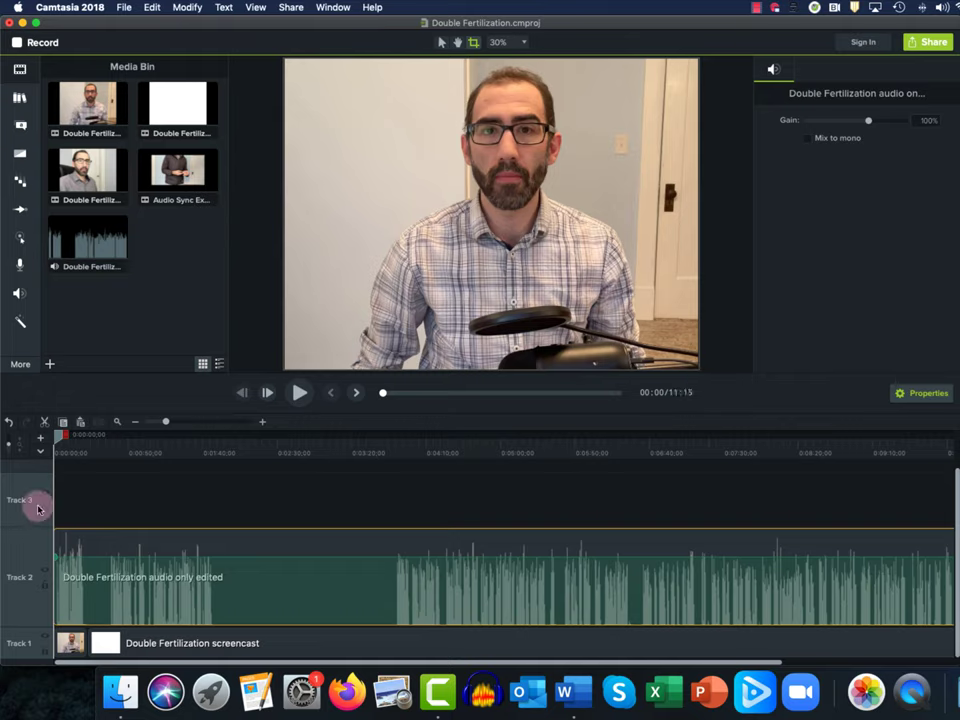
left_click(397, 214)
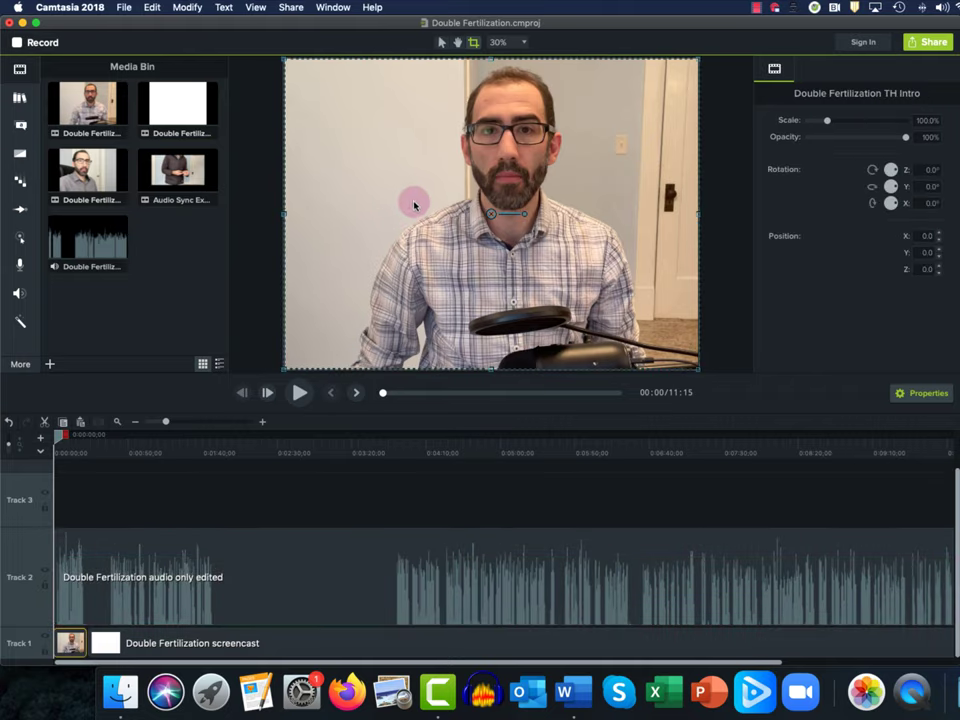
left_click(714, 250)
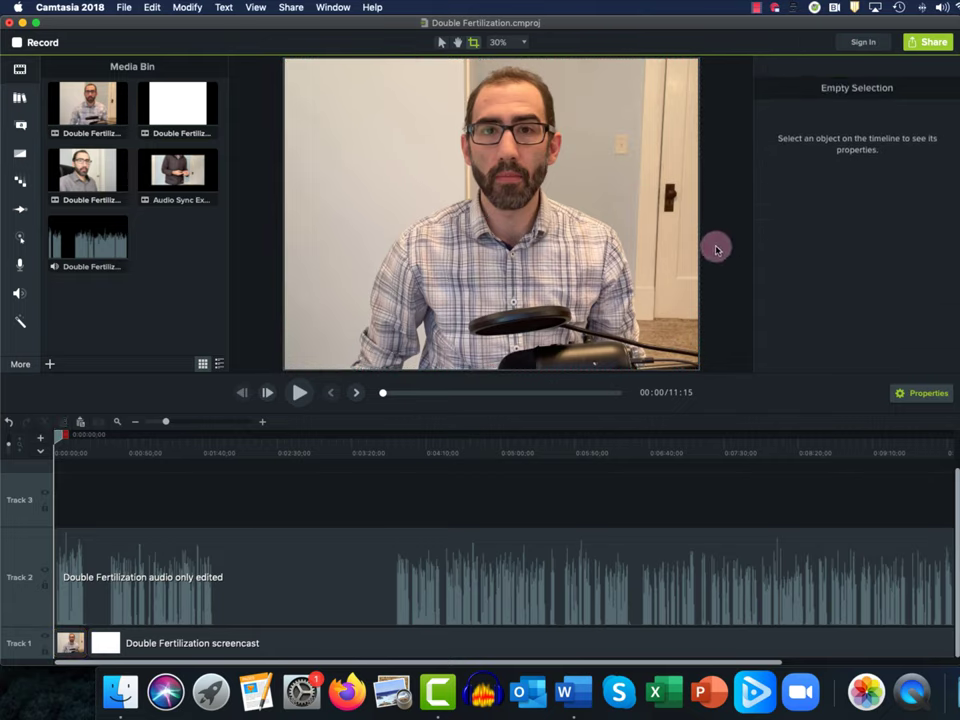
left_click(567, 259)
left_click_drag(567, 259, 568, 259)
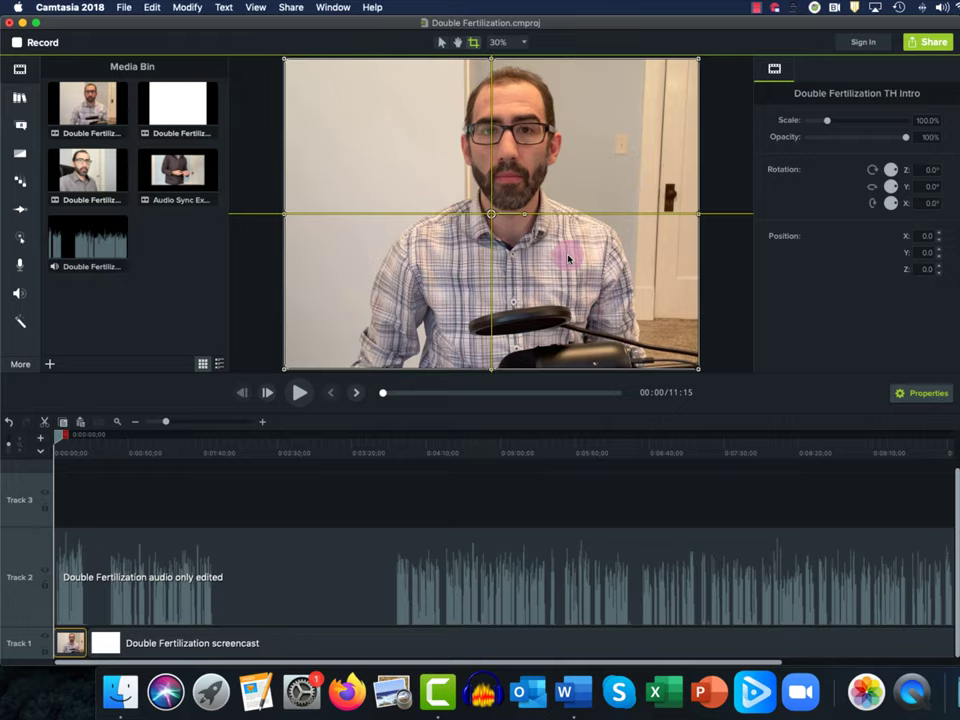
left_click_drag(567, 259, 567, 259)
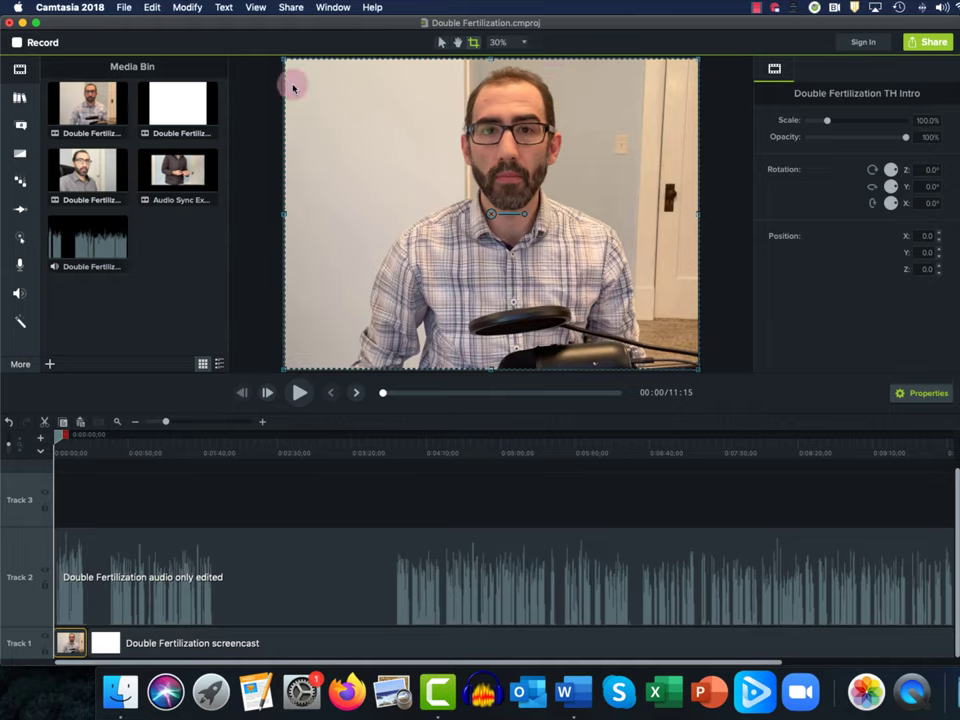
left_click_drag(632, 275, 631, 278)
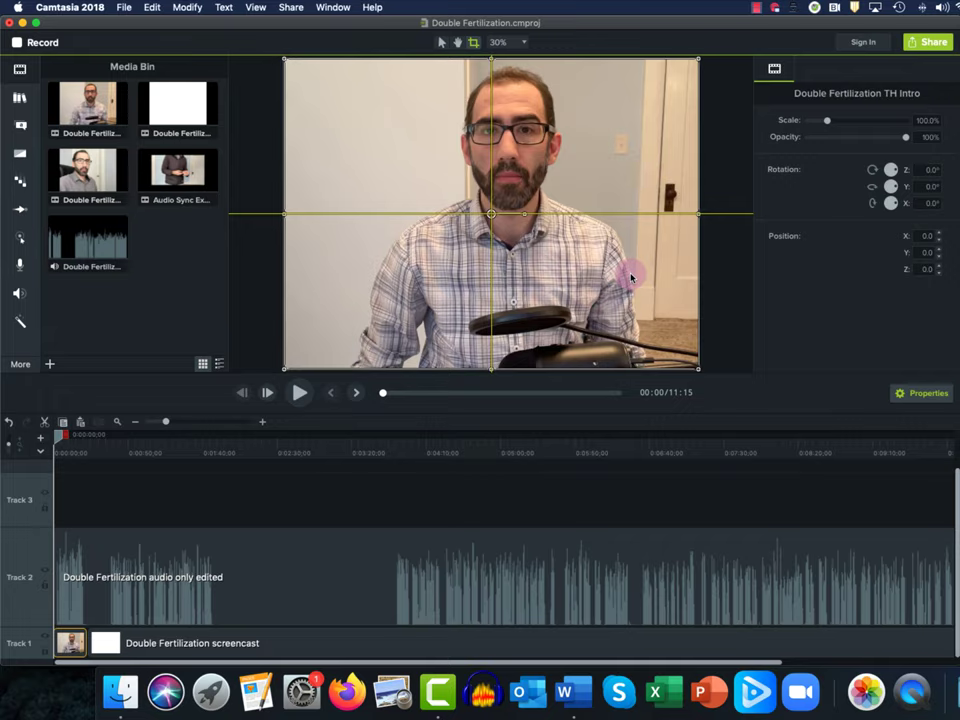
left_click_drag(631, 278, 630, 274)
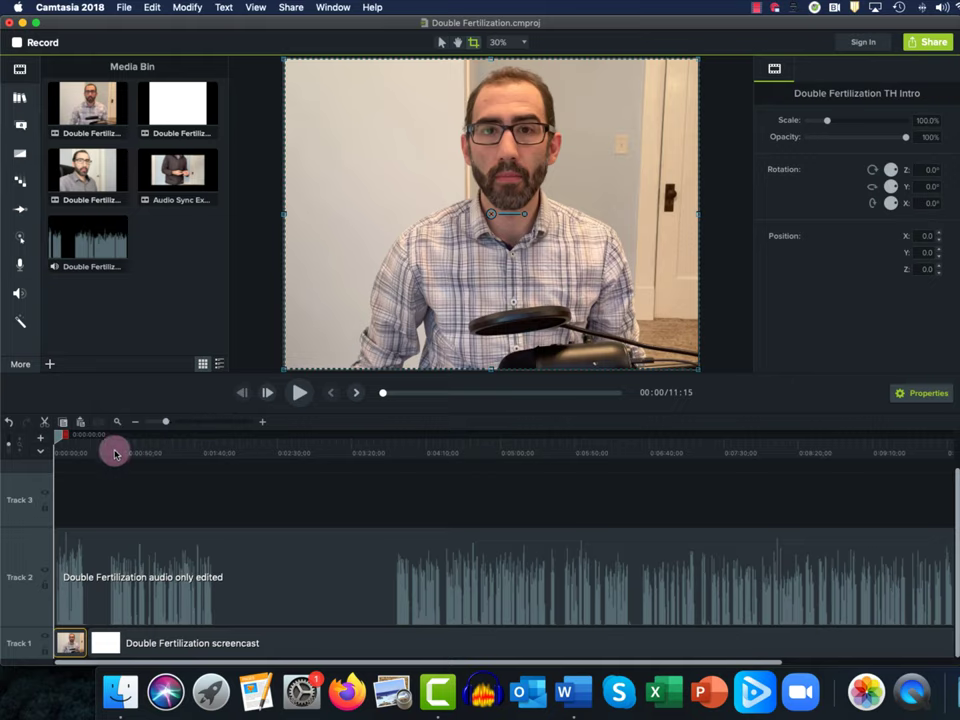
- Go to about 3:31 in the project and scale the Double Fertilization screencast to fit the canvas
left_click_drag(64, 435, 375, 467)
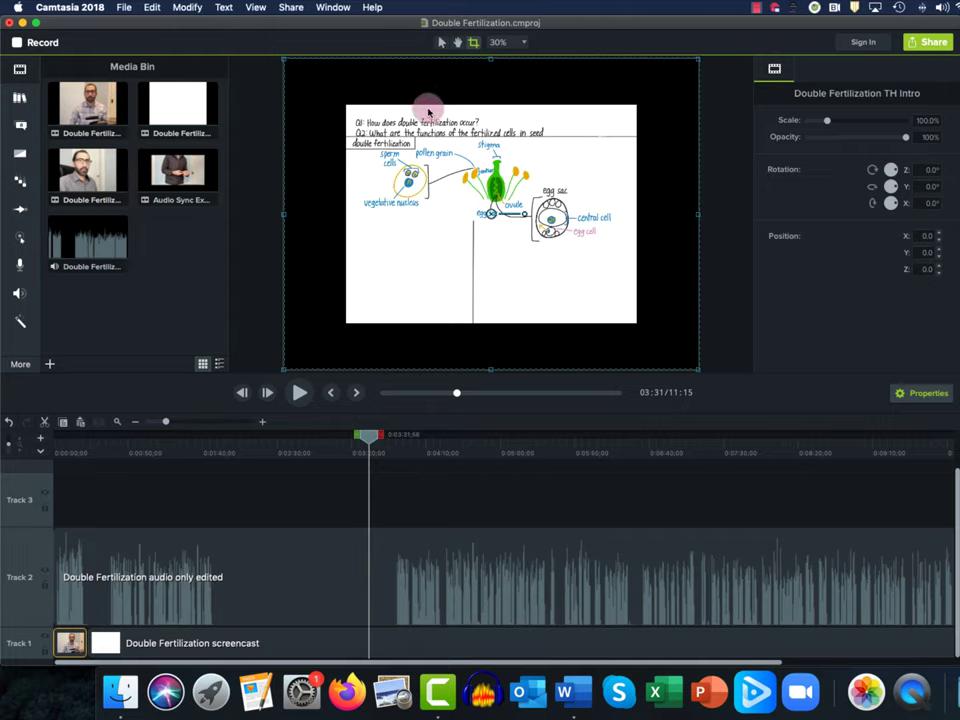
right_click(498, 254)
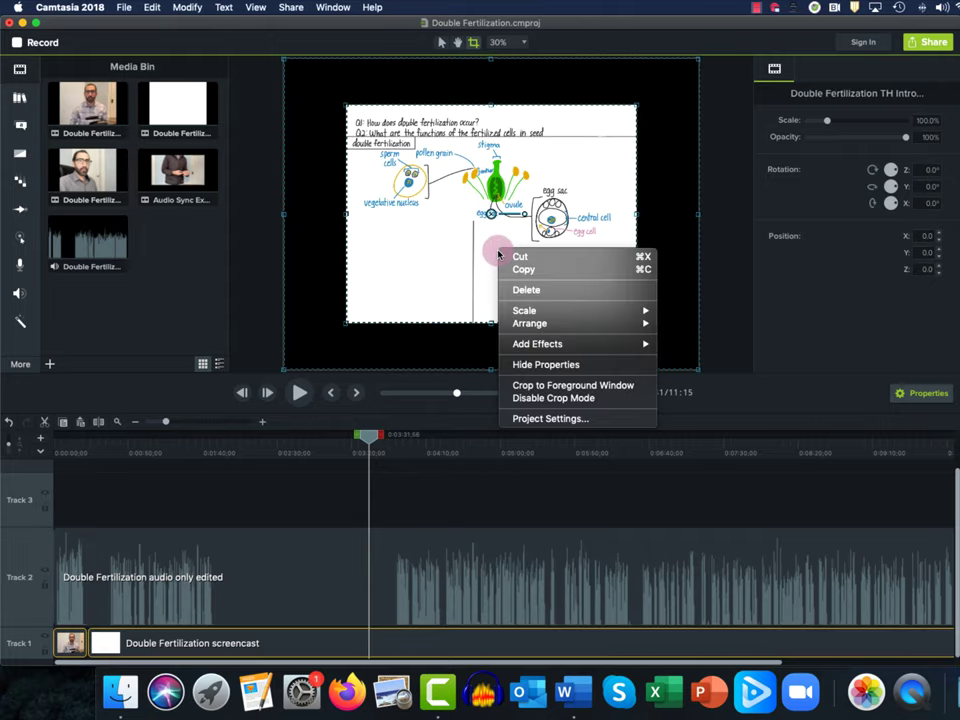
mouse_move(541, 316)
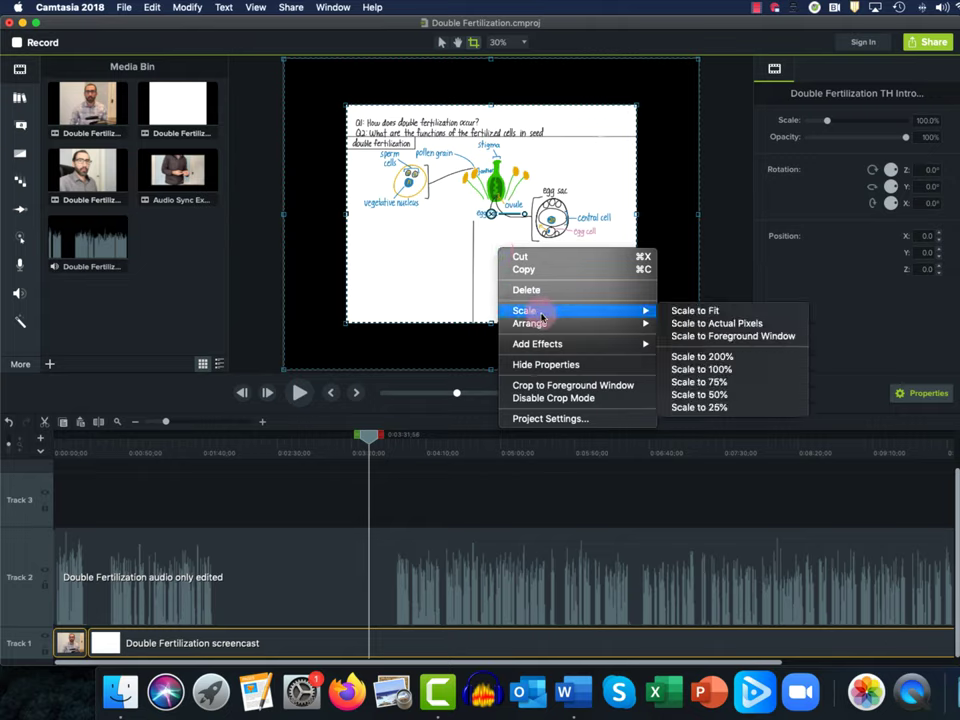
left_click(695, 312)
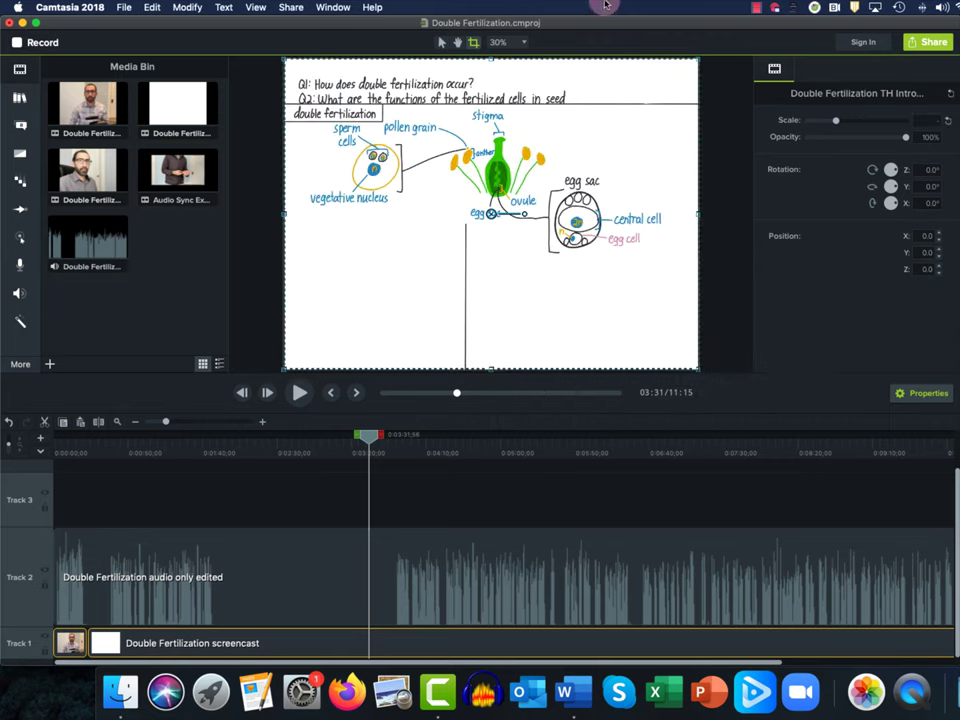
- Examine the crop handle at the canvas edge and the framing of the closing talking-head clip at about 11:05
left_click(475, 43)
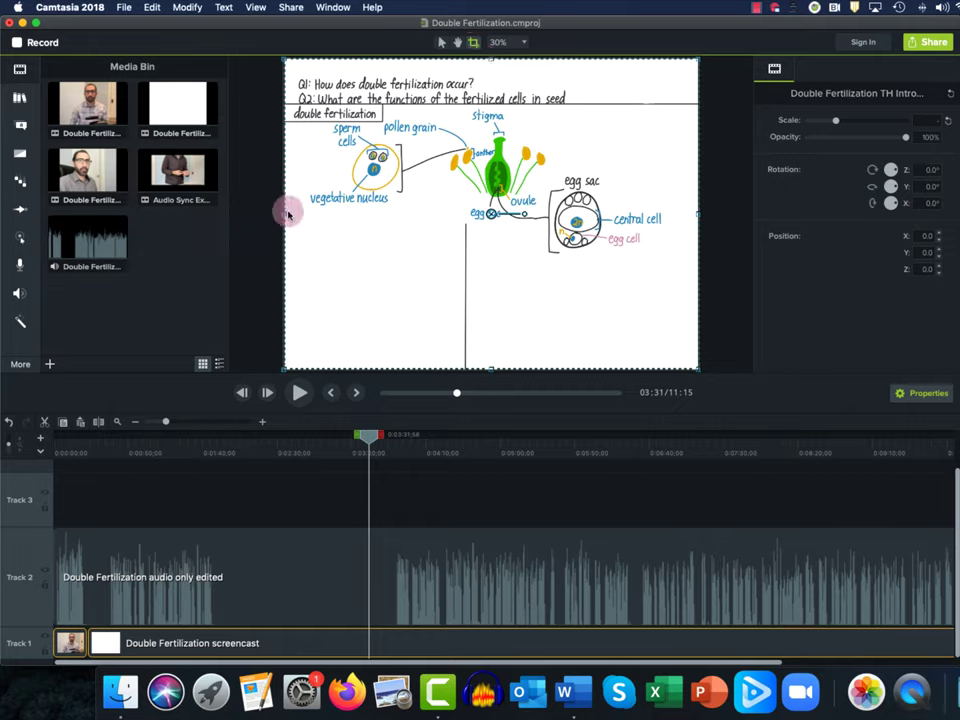
mouse_move(284, 216)
left_mouse_down()
mouse_move(304, 208)
mouse_move(364, 219)
mouse_move(283, 229)
left_mouse_up()
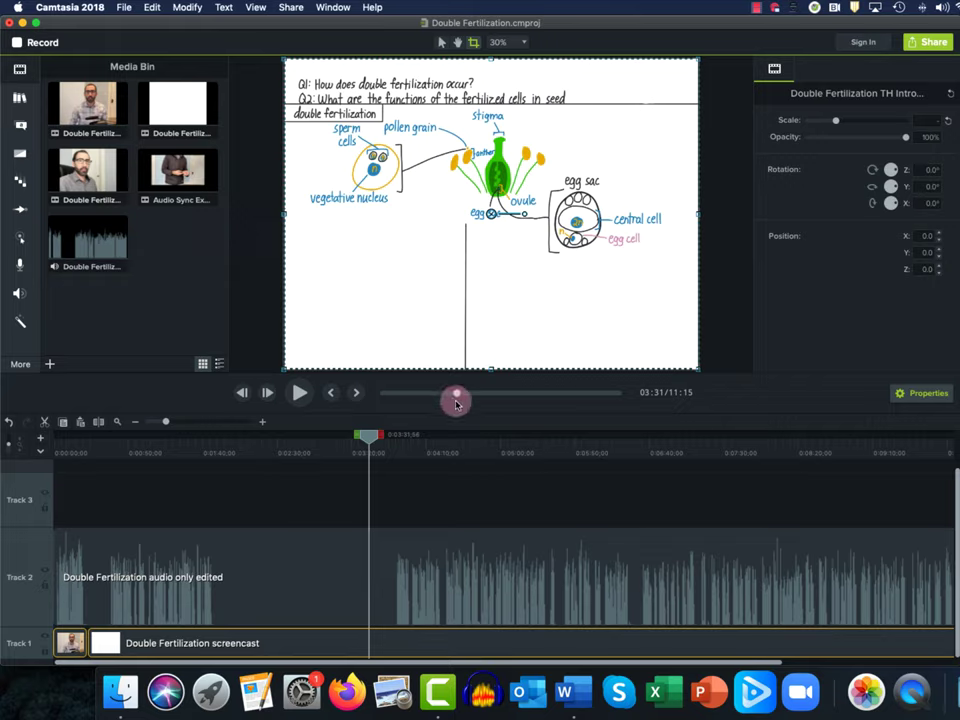
left_click_drag(459, 393, 619, 399)
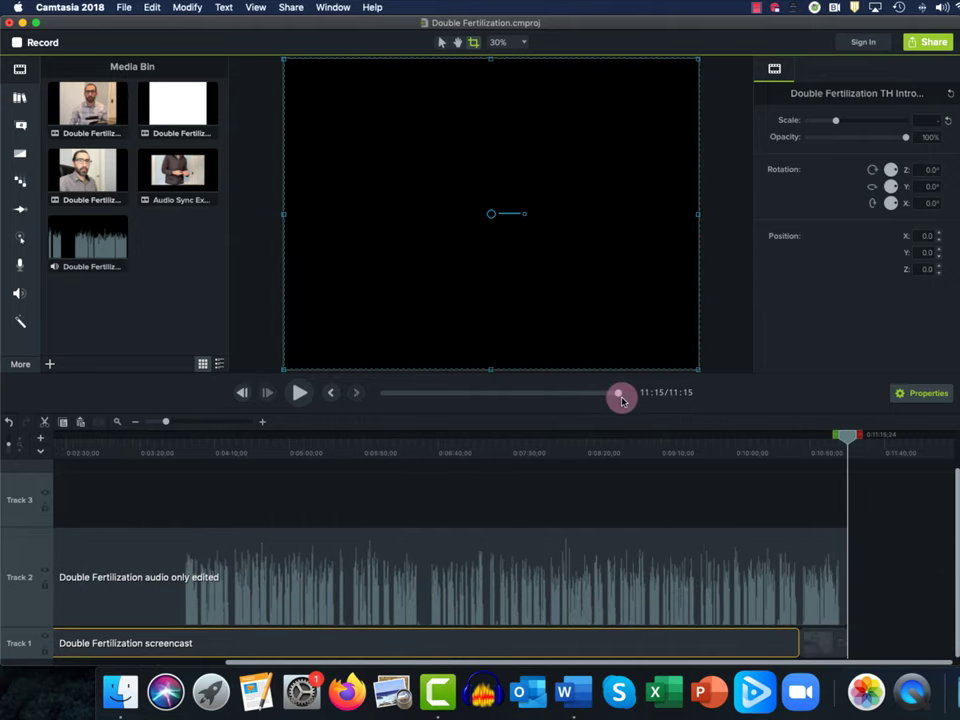
left_click_drag(846, 436, 817, 433)
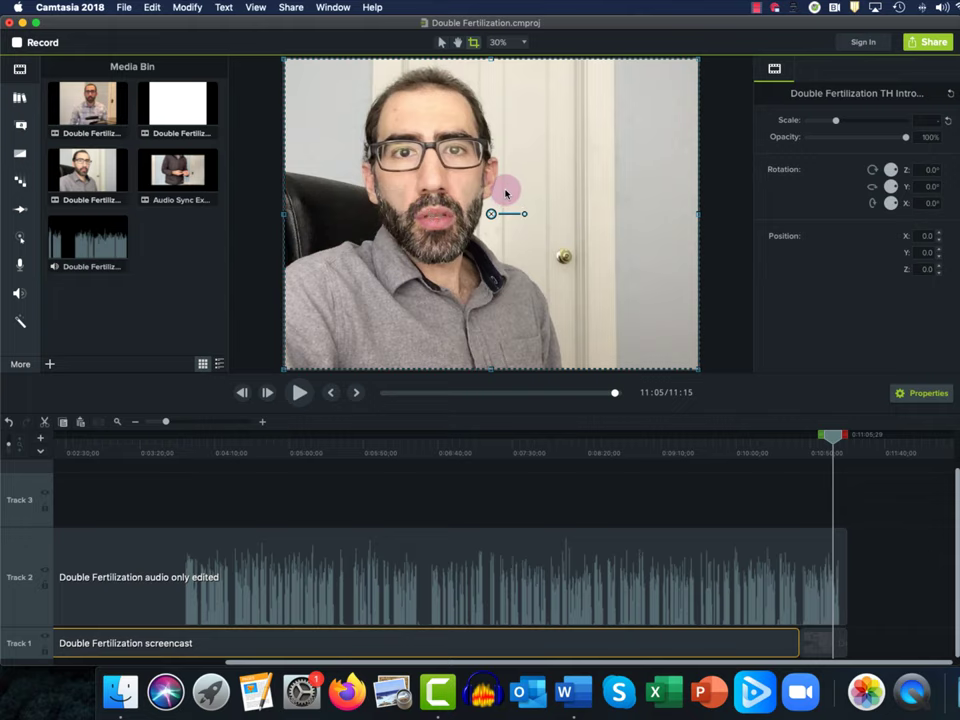
- Read instruction 2 on written questions in the Word guide, and preview the first question being written in the Camtasia project from about 2:17
key("super+Tab")
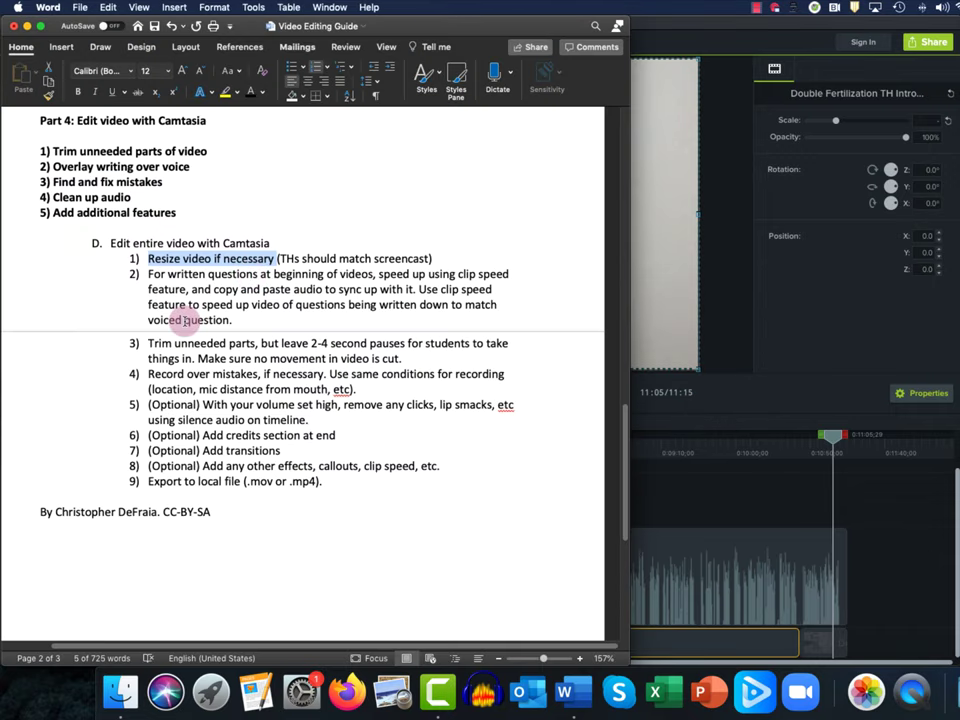
left_click_drag(152, 277, 231, 321)
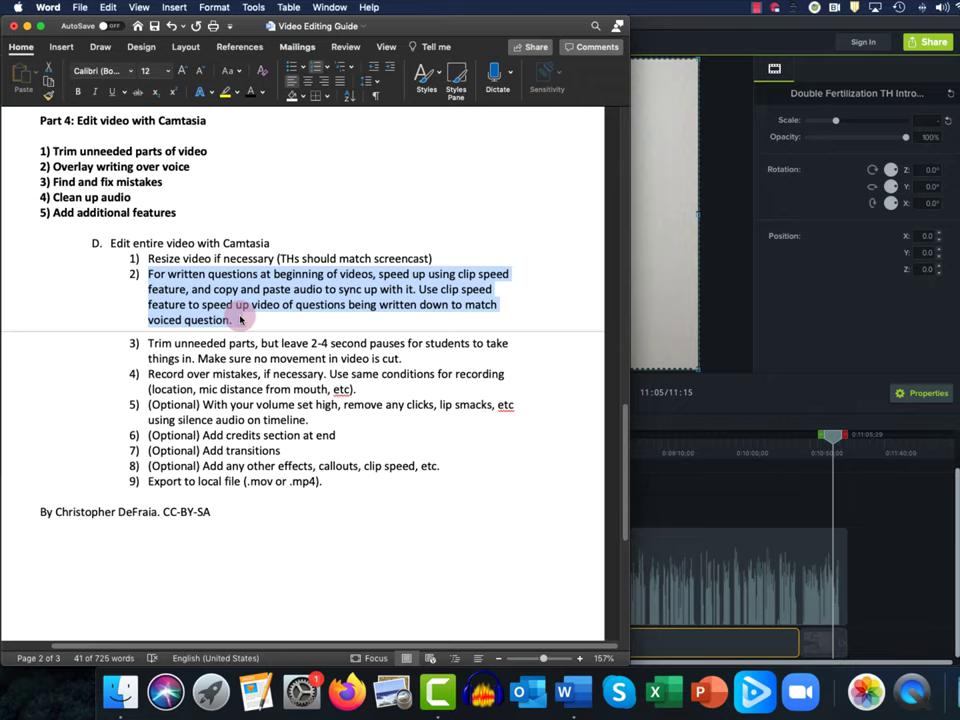
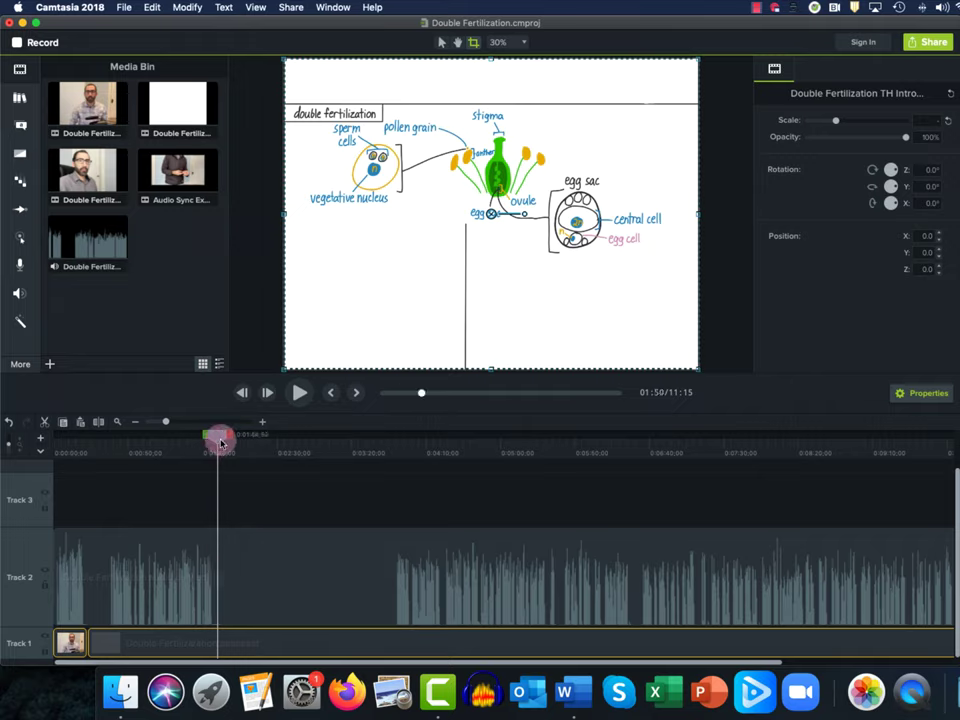
left_click_drag(218, 441, 257, 449)
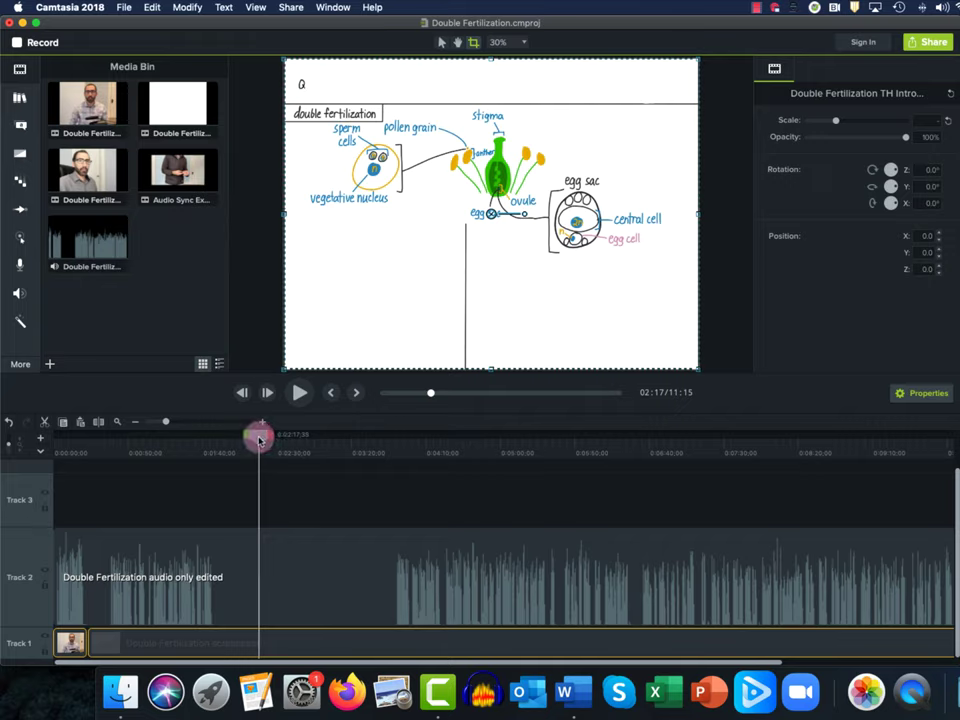
mouse_move(258, 440)
left_mouse_down()
mouse_move(336, 444)
mouse_move(253, 452)
left_mouse_up()
left_click(293, 399)
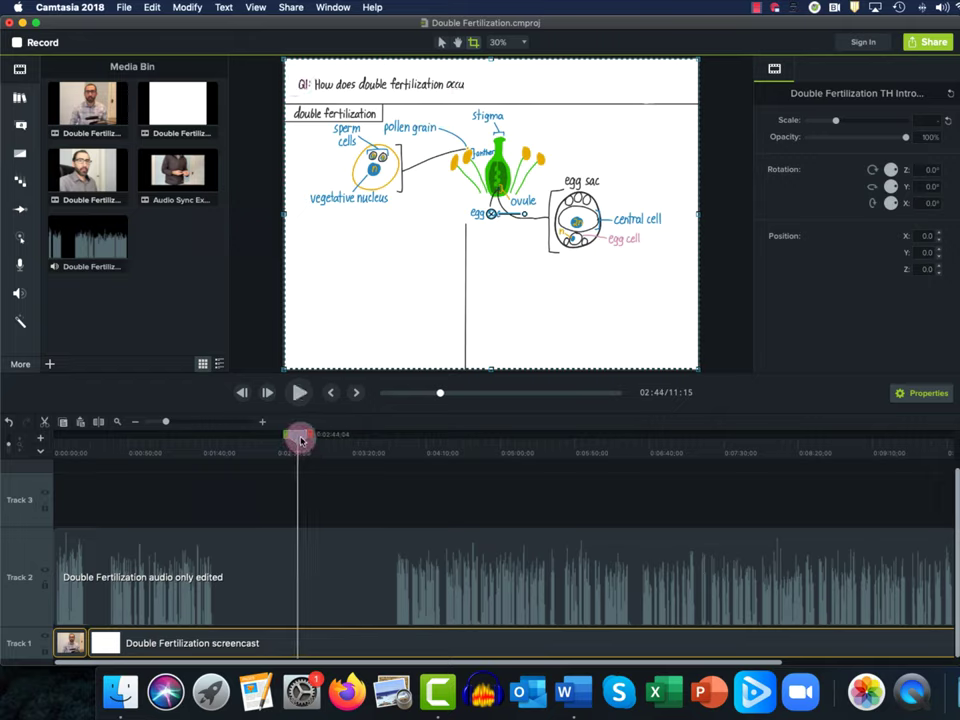
- Play the project from about 1:35 to 1:45 to hear where the voiced questions start and end
left_click_drag(300, 437, 197, 459)
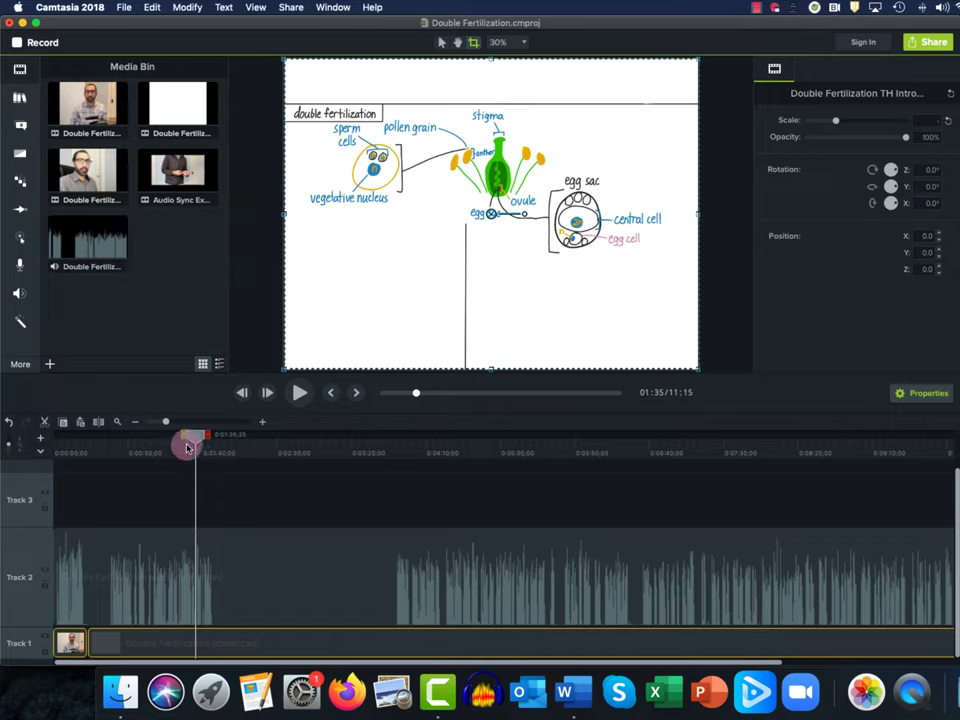
left_click_drag(165, 421, 177, 421)
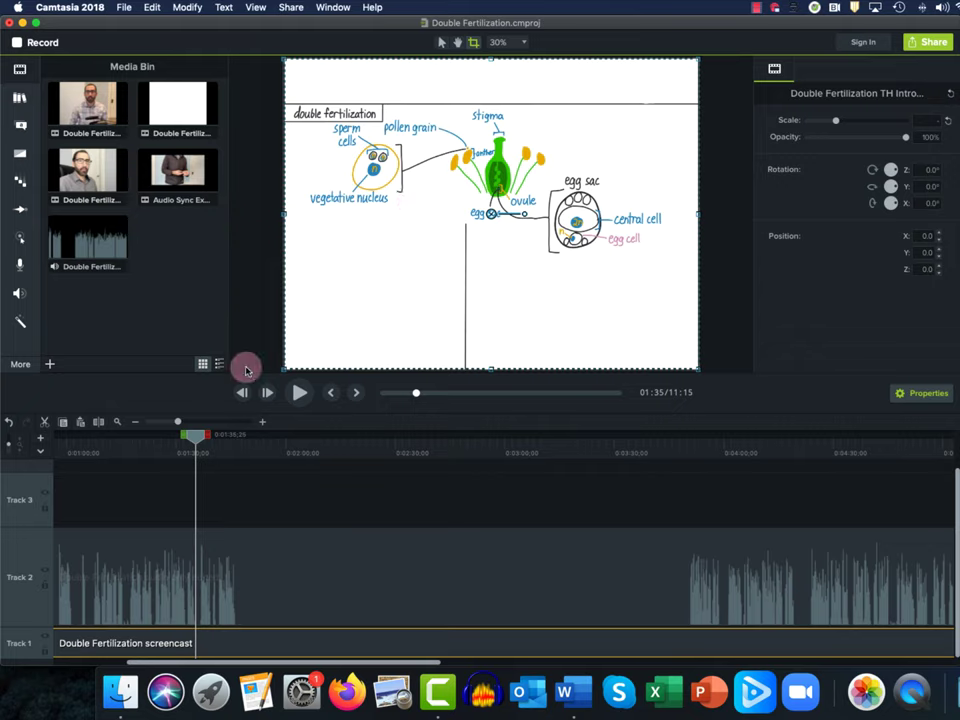
left_click_drag(195, 440, 198, 440)
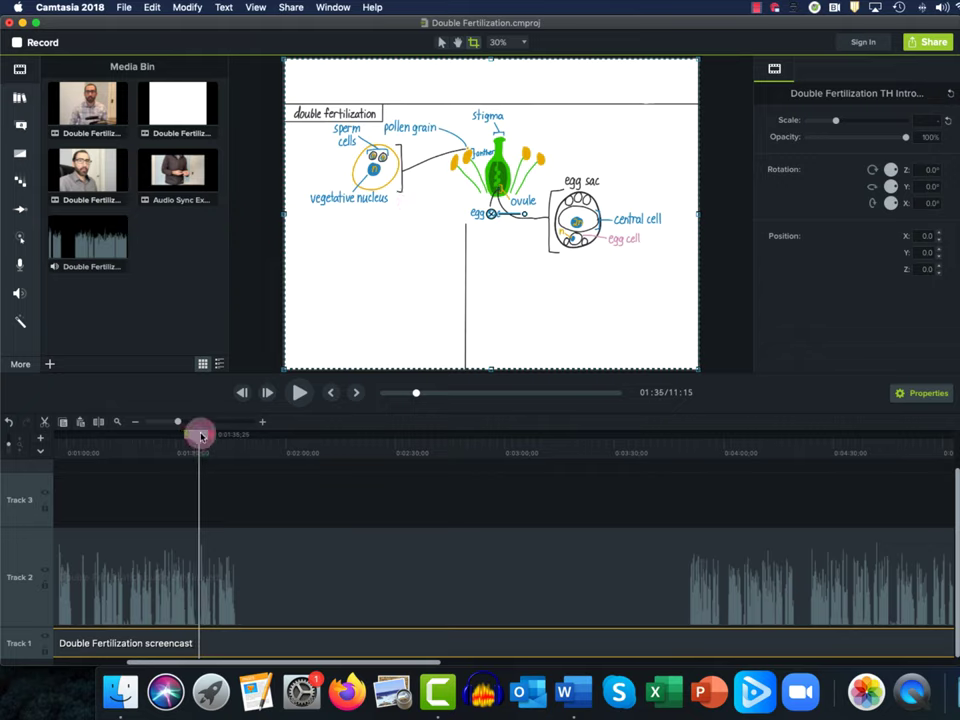
left_click(299, 392)
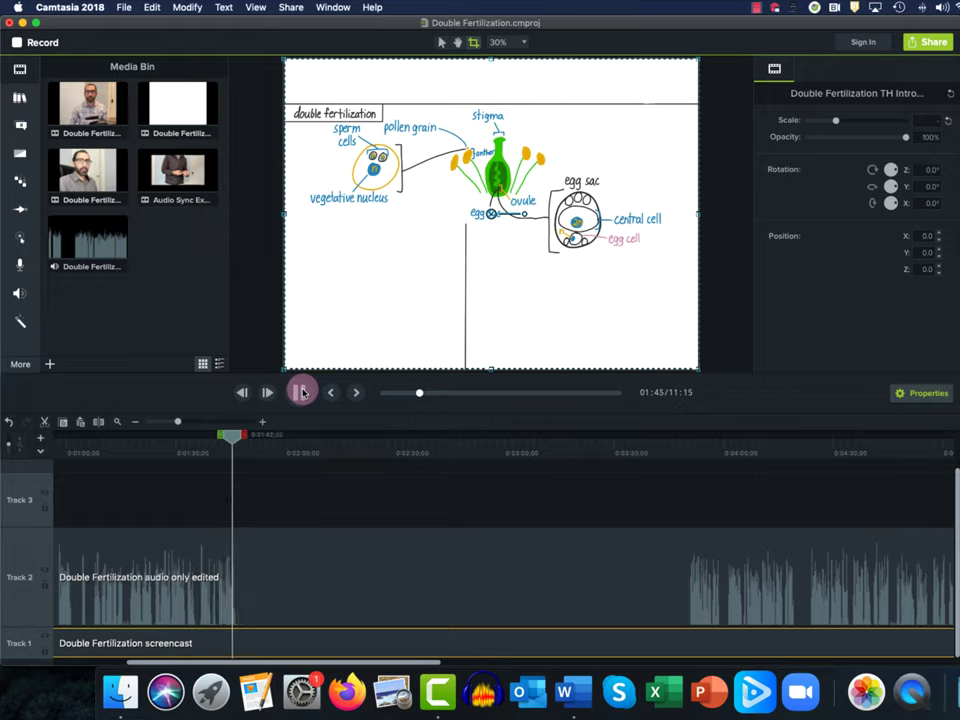
left_click(302, 392)
- Examine the silent stretch of the audio while the questions are written, from about 1:48 to 3:47
left_click_drag(238, 437, 258, 440)
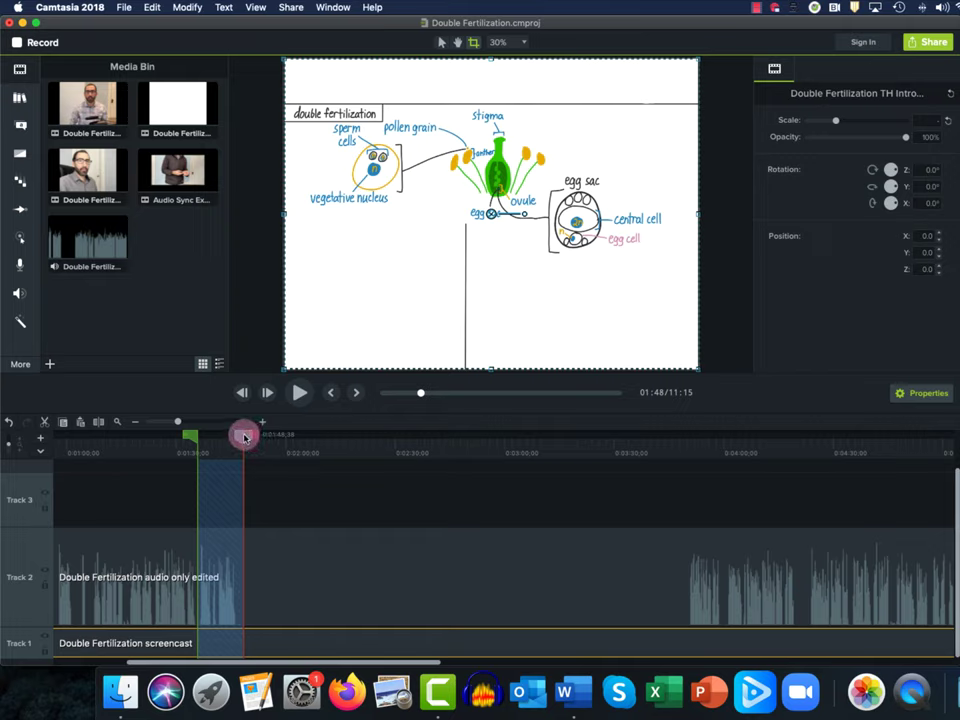
left_click(244, 437)
left_click_drag(258, 438, 688, 465)
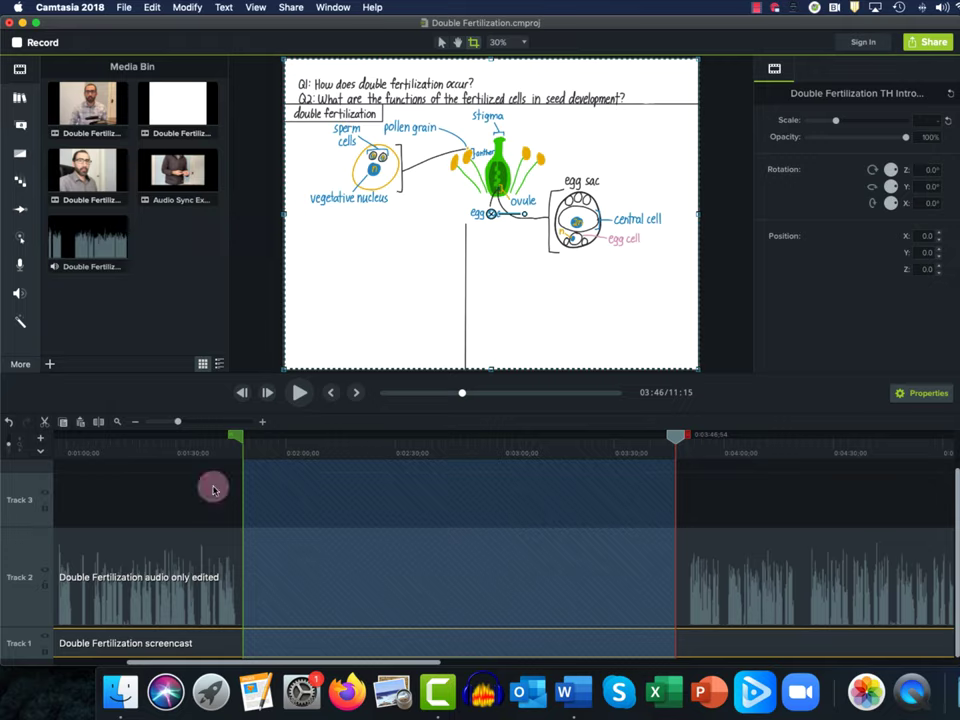
left_click_drag(677, 437, 685, 463)
left_click(245, 441)
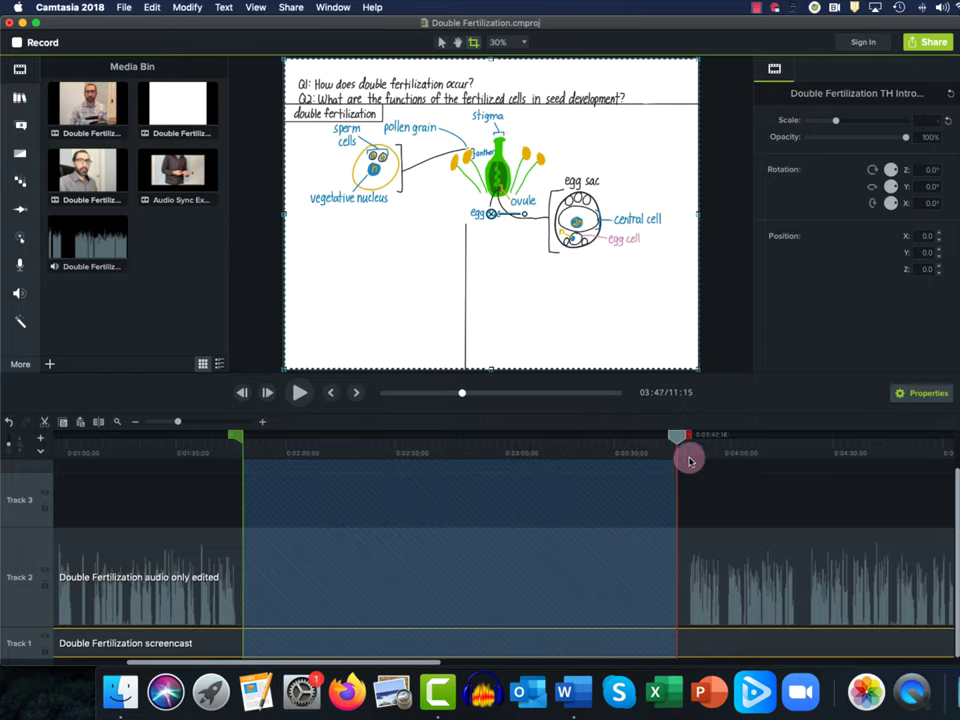
left_click(680, 440)
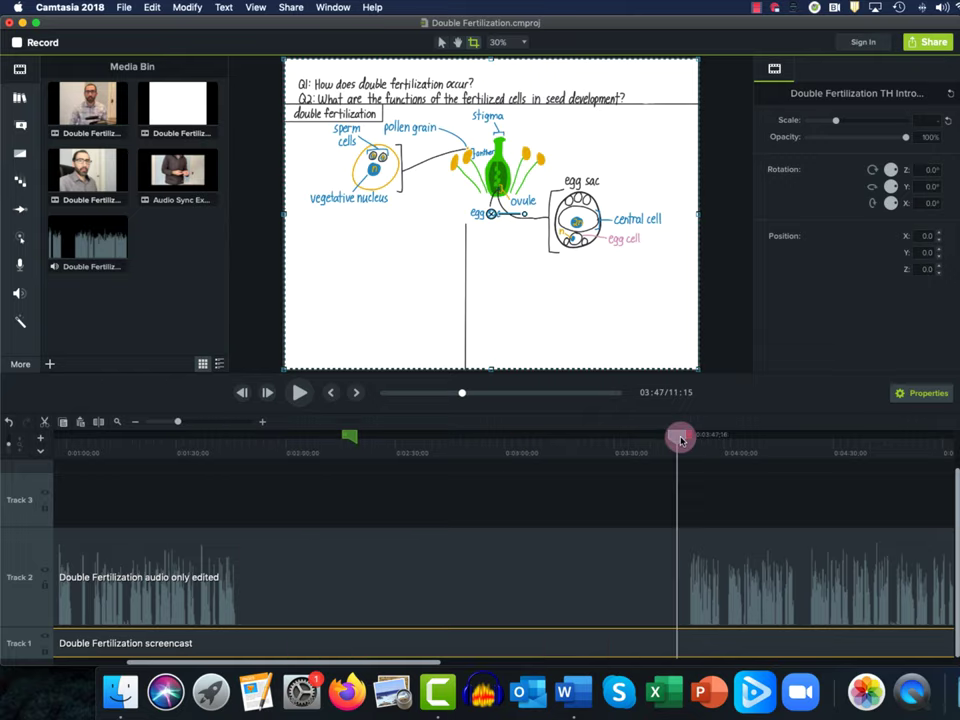
- Split the Double Fertilization audio on Track 2 at about 1:36, just before the voiced questions begin
left_click_drag(680, 440, 200, 512)
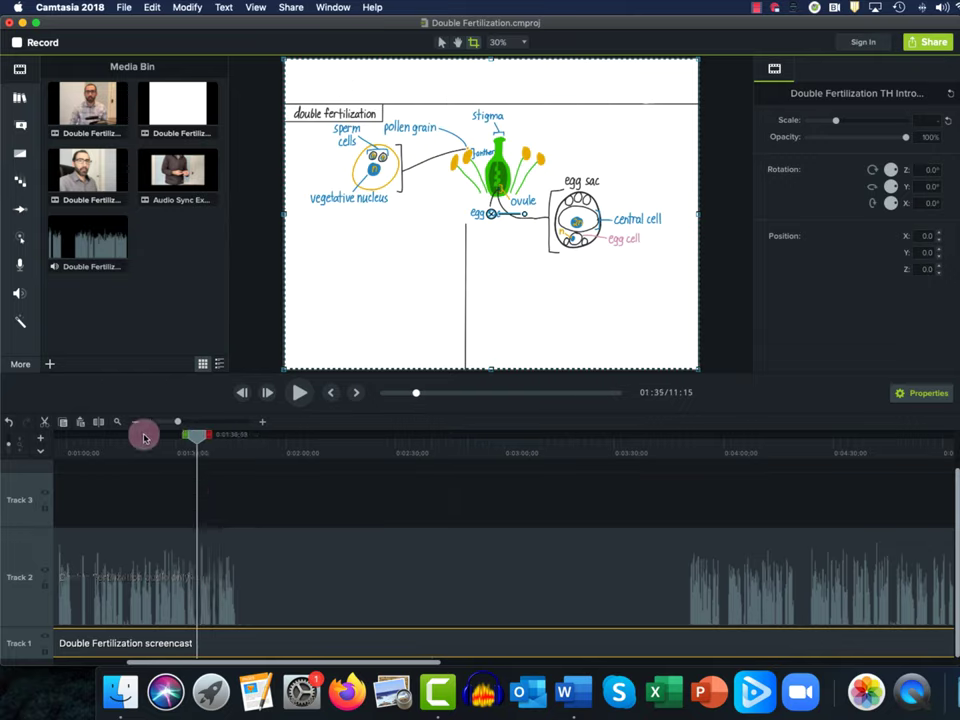
left_click_drag(176, 424, 214, 444)
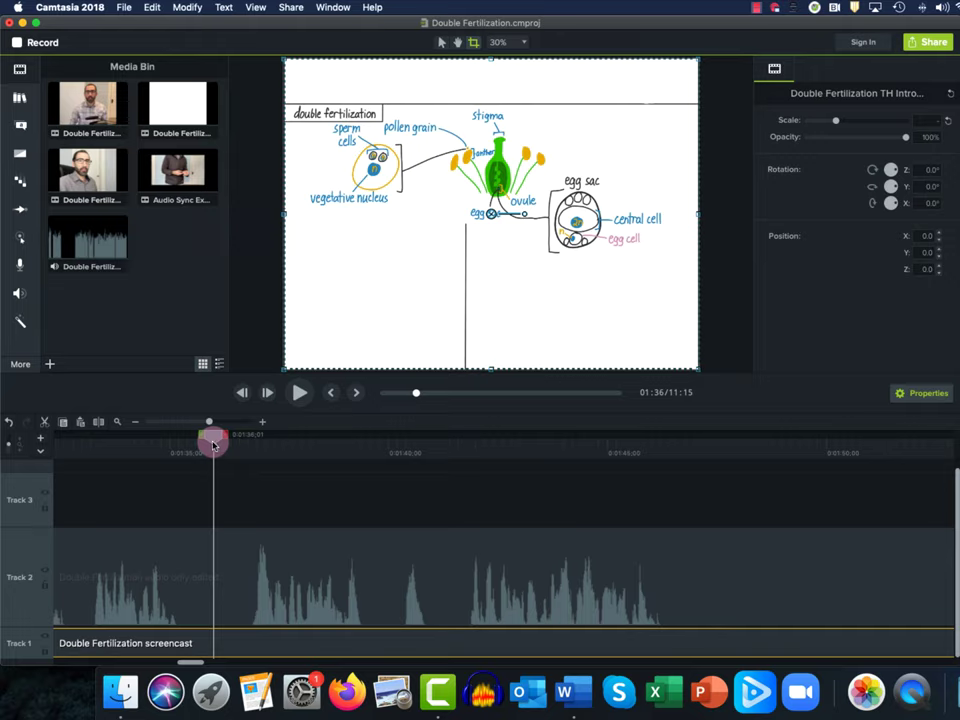
left_click_drag(213, 444, 213, 444)
left_click(236, 584)
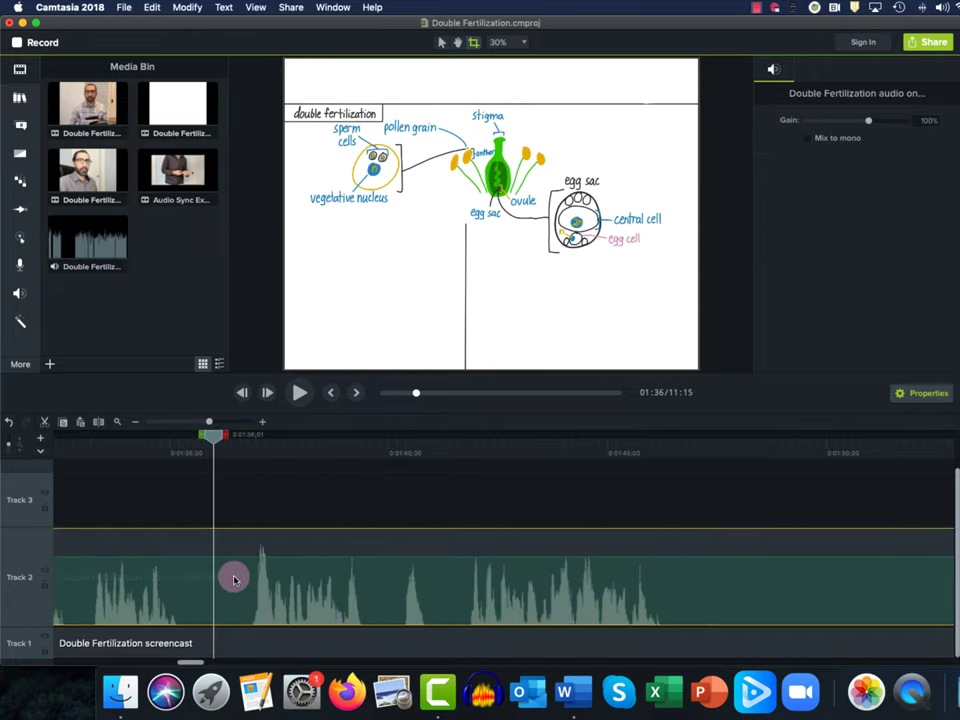
left_click(99, 425)
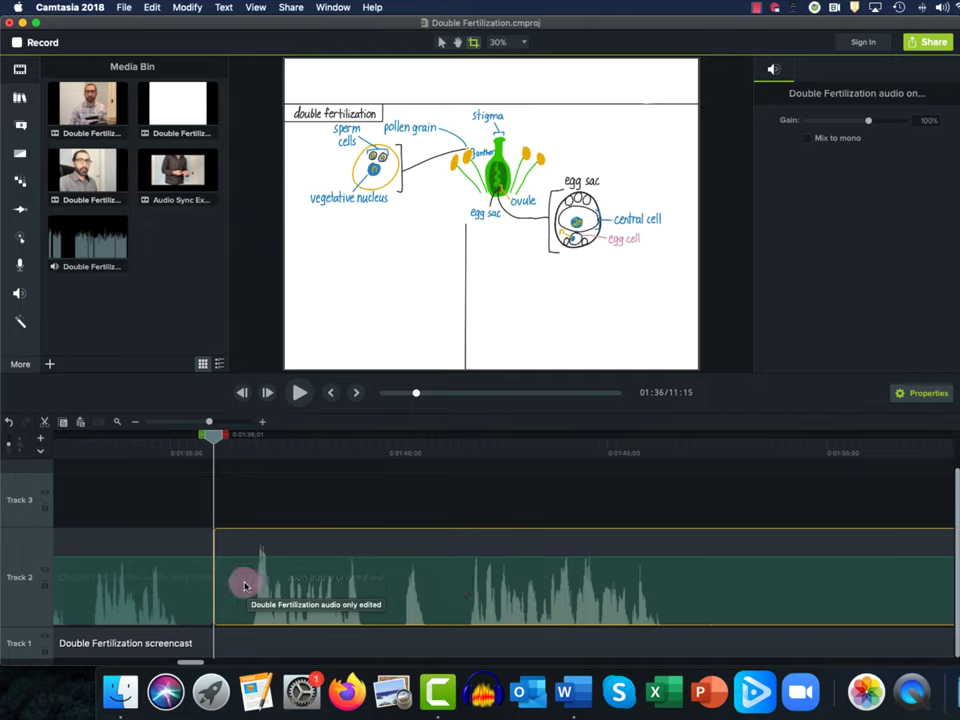
- Split the Double Fertilization screencast on Track 1 at about 2:13, just before the first question is written
left_click_drag(211, 440, 238, 440)
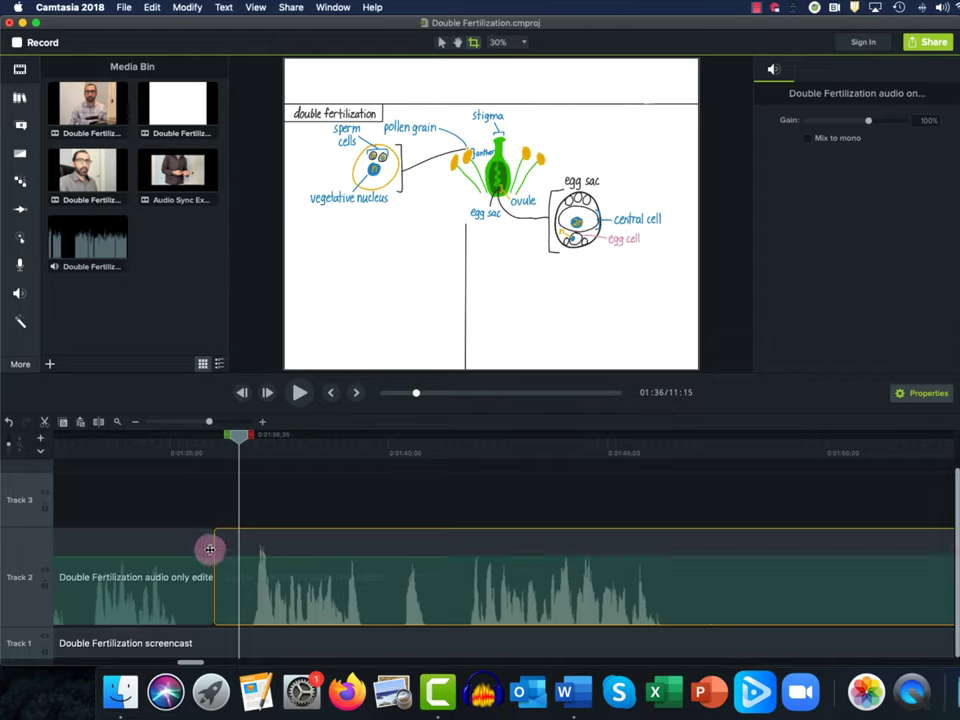
left_click_drag(209, 422, 178, 435)
left_click_drag(242, 435, 415, 438)
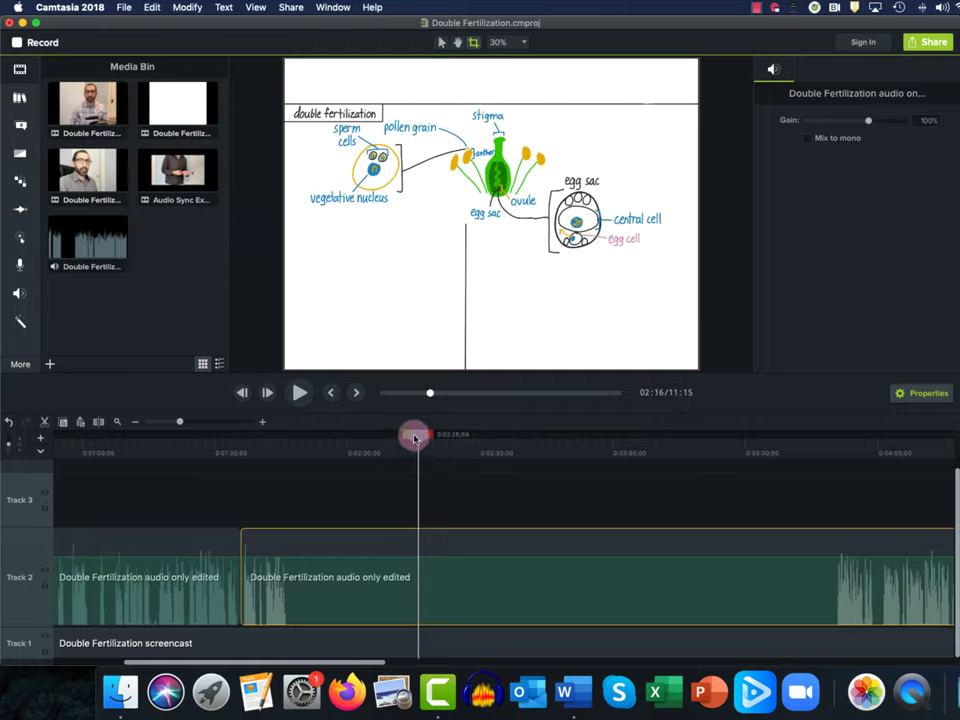
left_click_drag(415, 438, 406, 435)
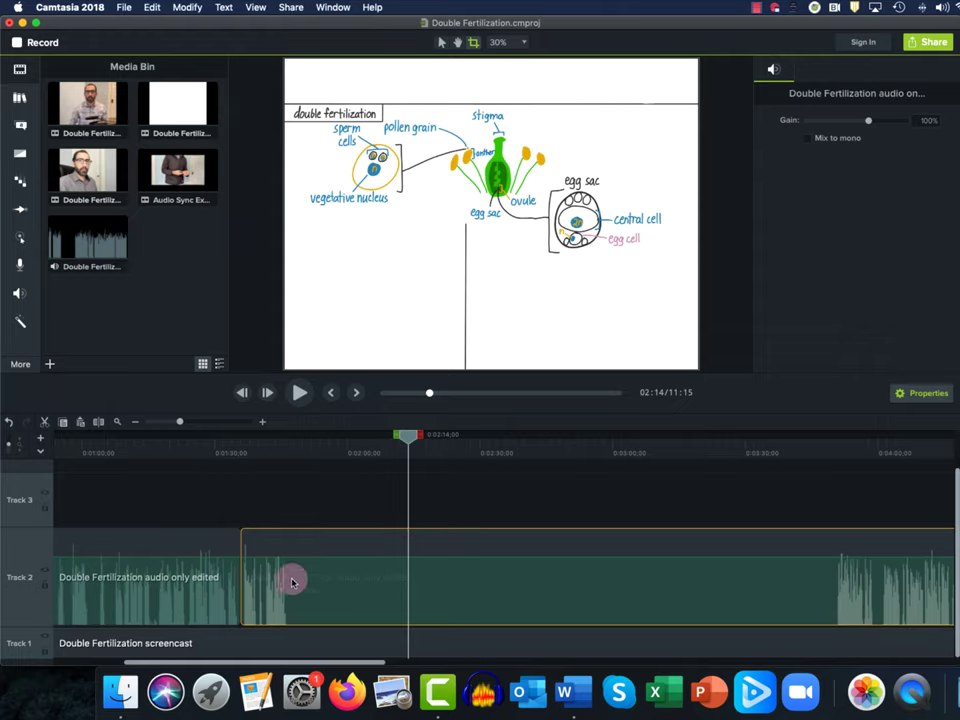
left_click(419, 647)
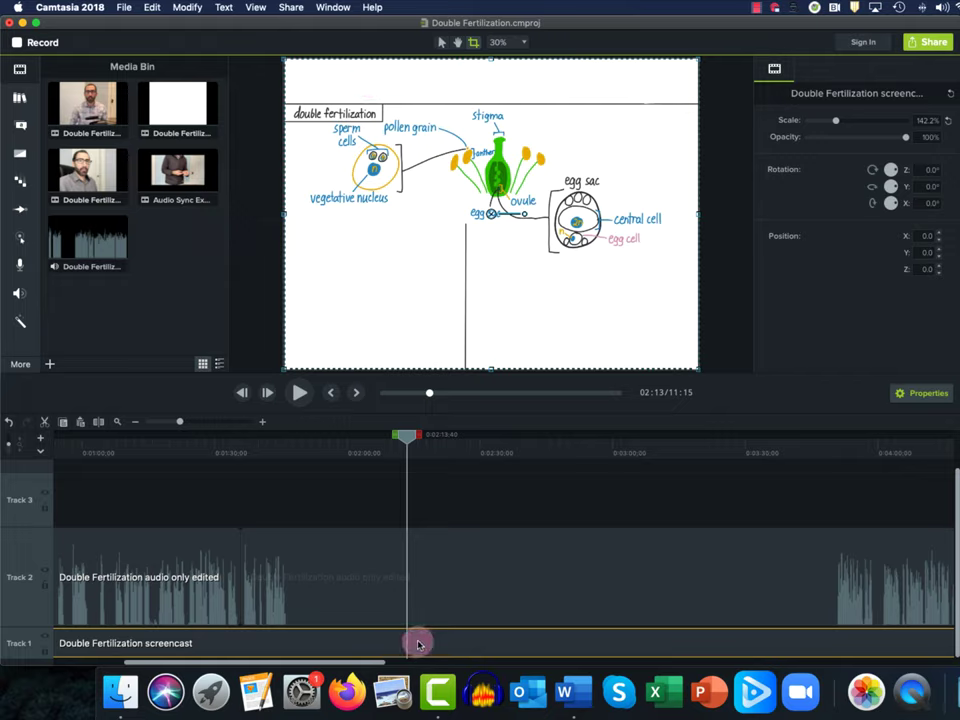
left_click(98, 422)
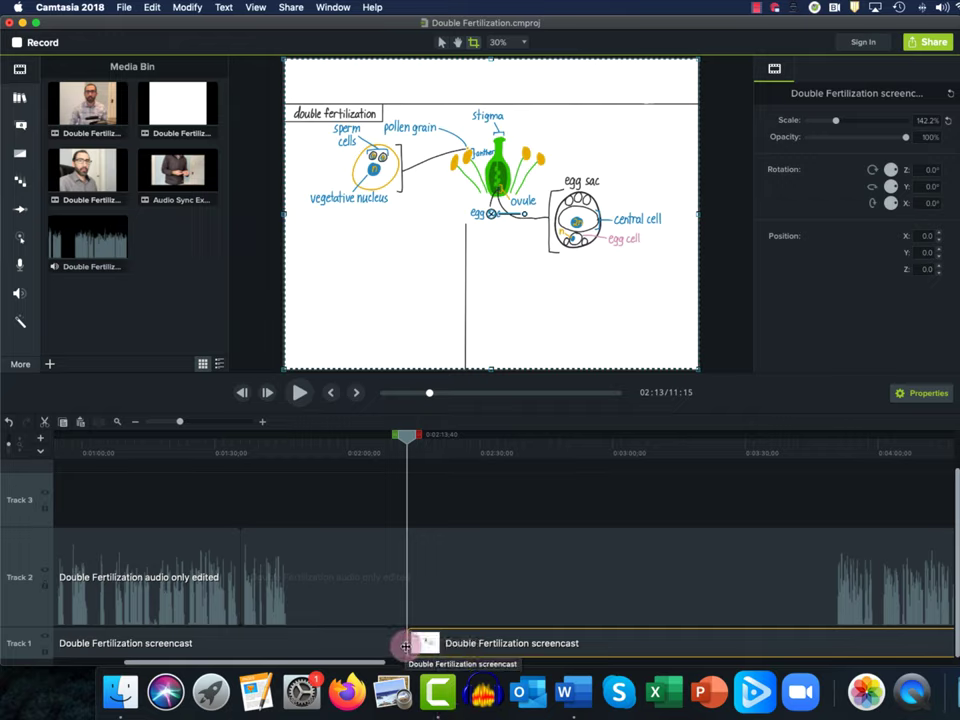
- Split the screencast at about 3:48 after the writing ends, and move the question-writing segment to Track 3, starting at the audio split
left_click_drag(410, 435, 824, 470)
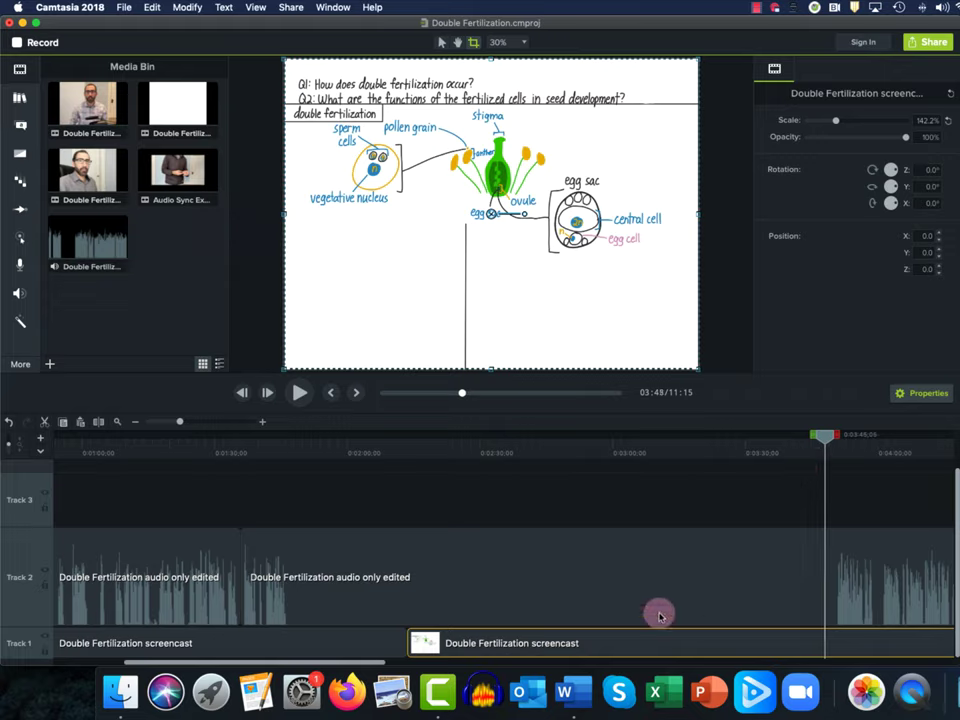
left_click(98, 421)
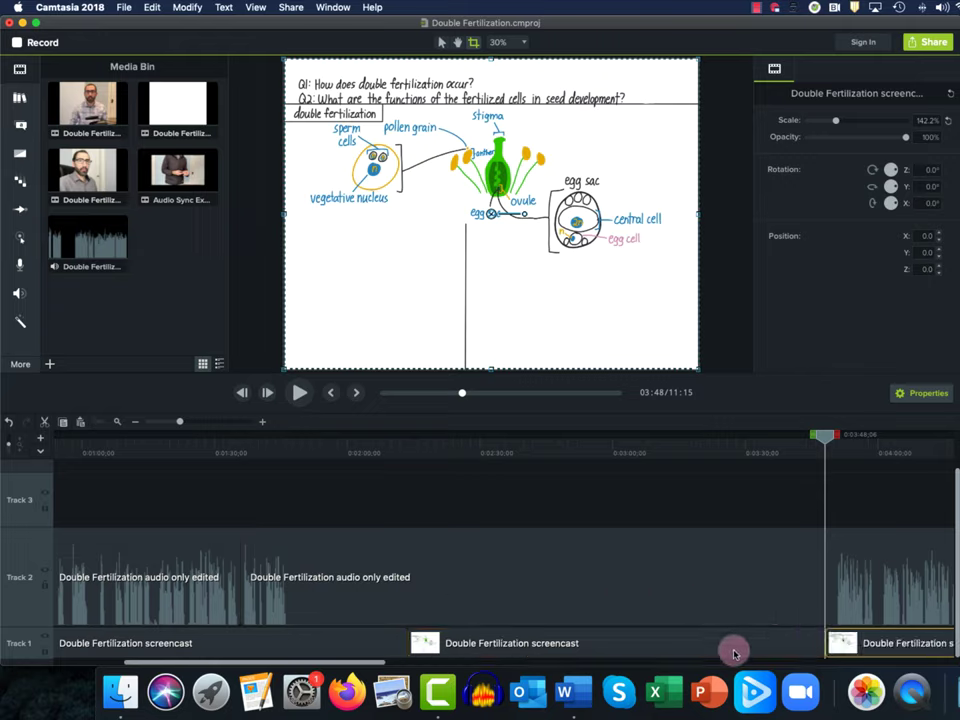
left_click(632, 643)
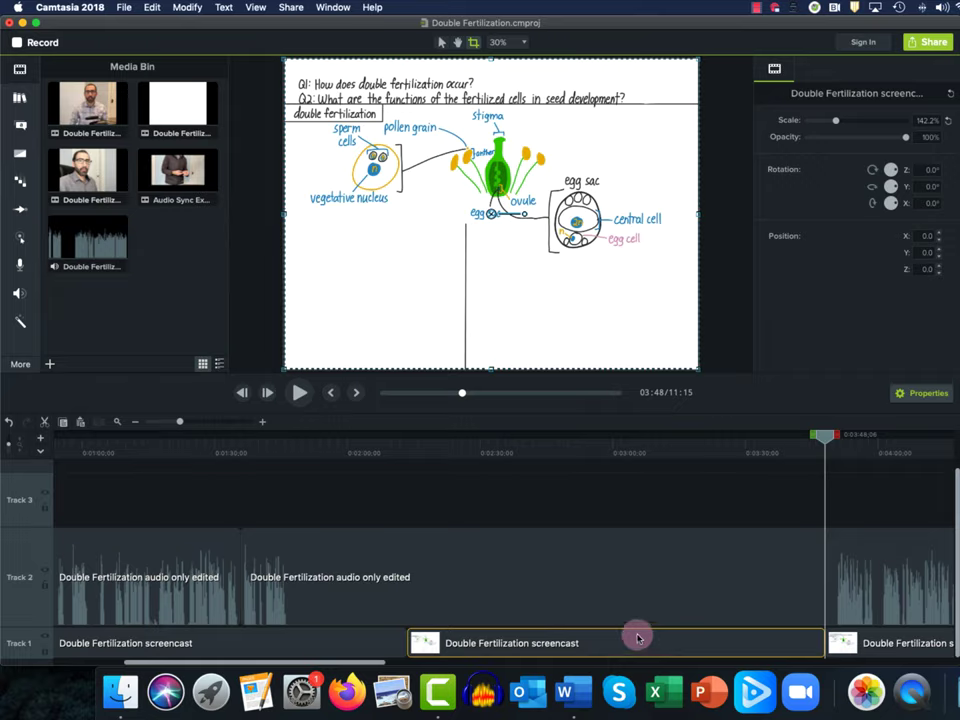
left_click_drag(638, 638, 471, 486)
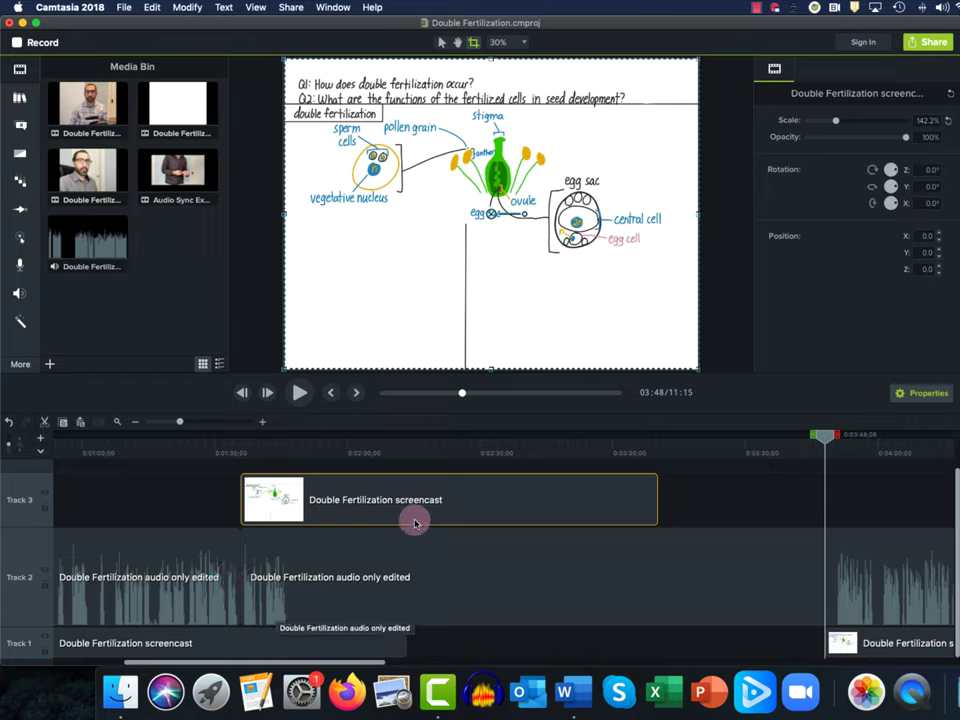
- Preview the moved writing segment with the voiced questions from about 1:36 to 1:42
left_click_drag(822, 440, 246, 523)
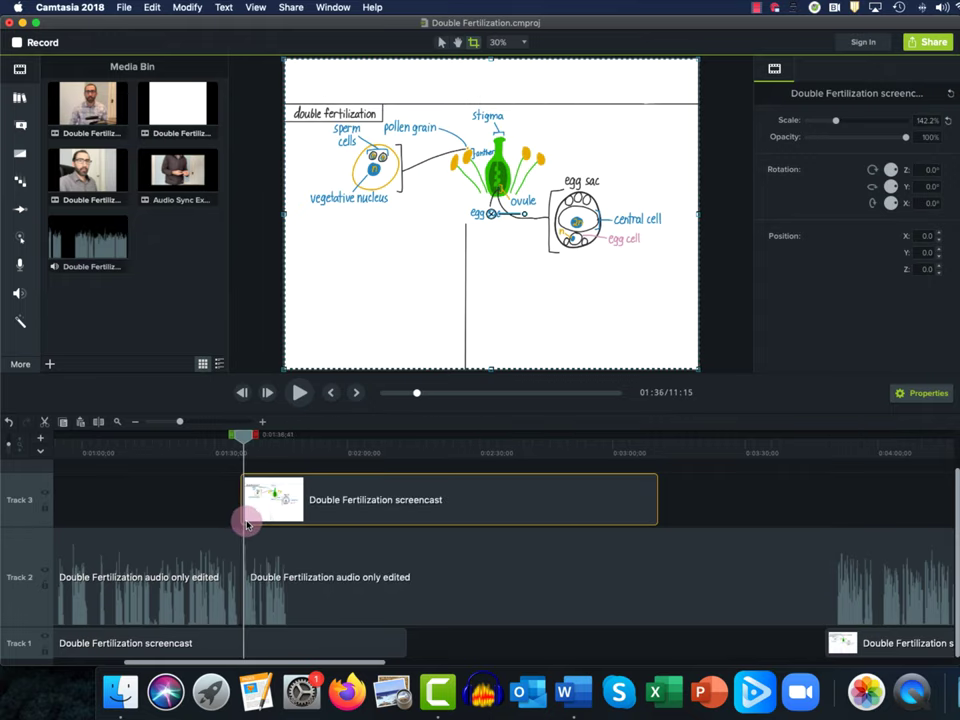
left_click(297, 393)
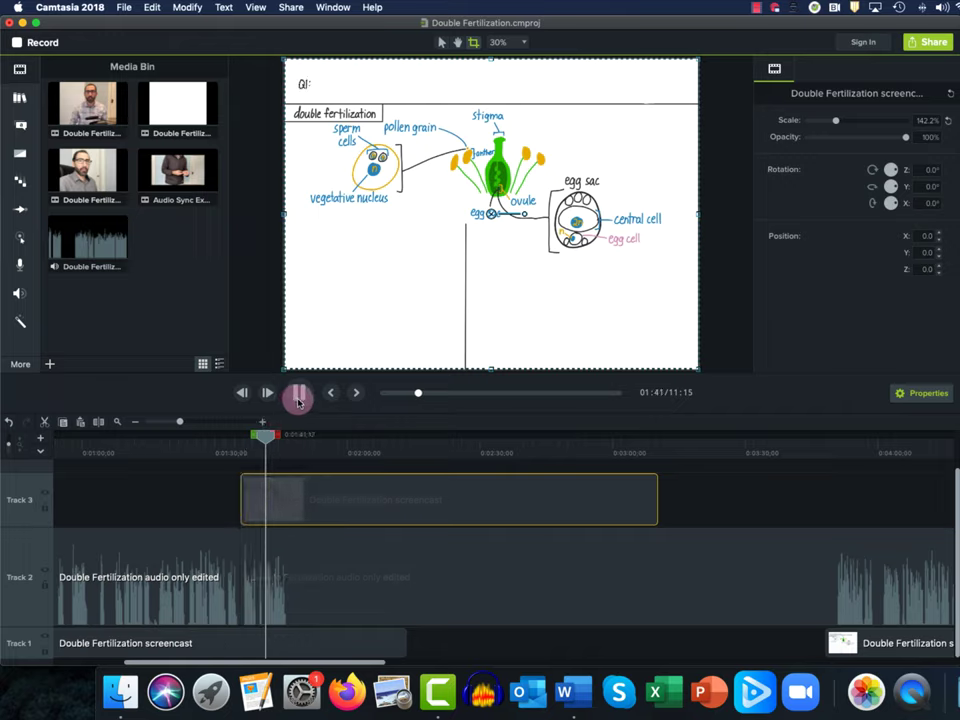
left_click(299, 399)
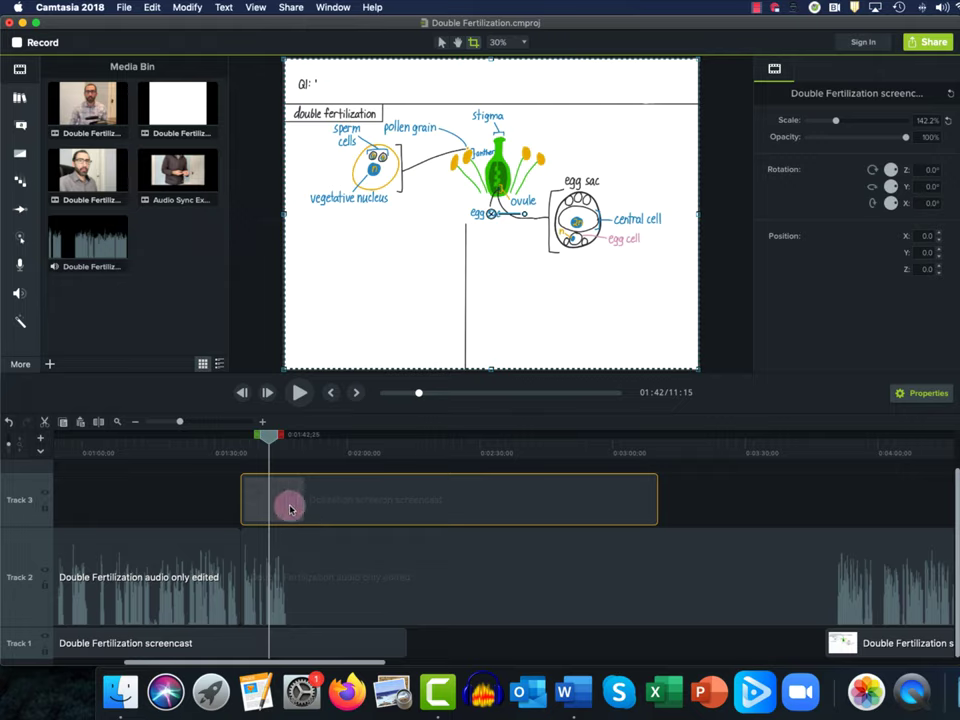
- Add a clip speed to the Track 3 screencast segment and set it to 7.07x
right_click(405, 499)
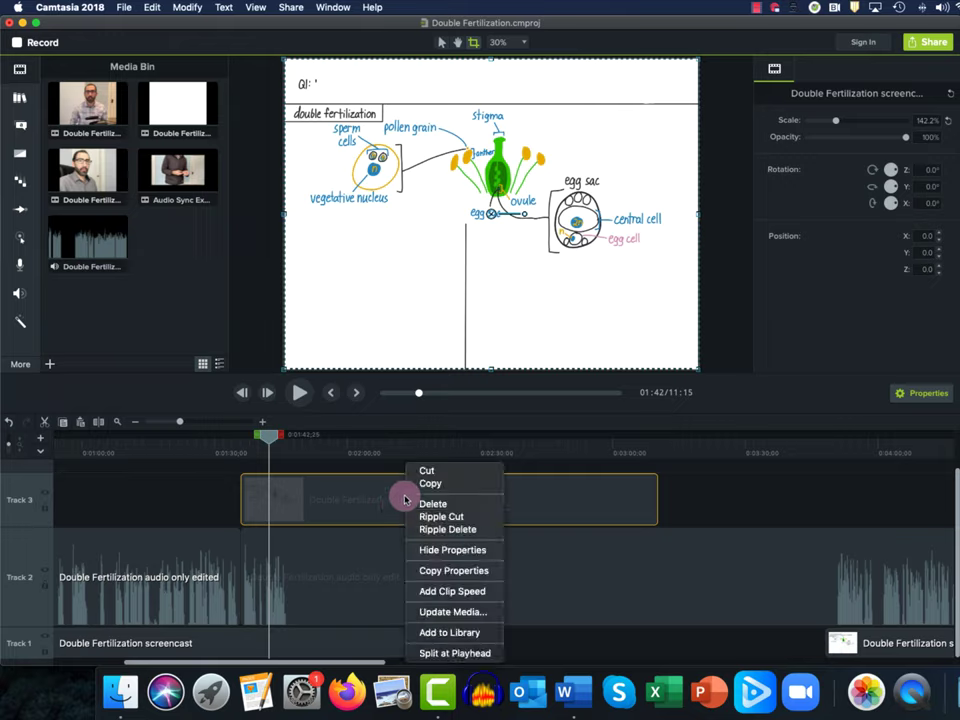
left_click(377, 505)
right_click(378, 505)
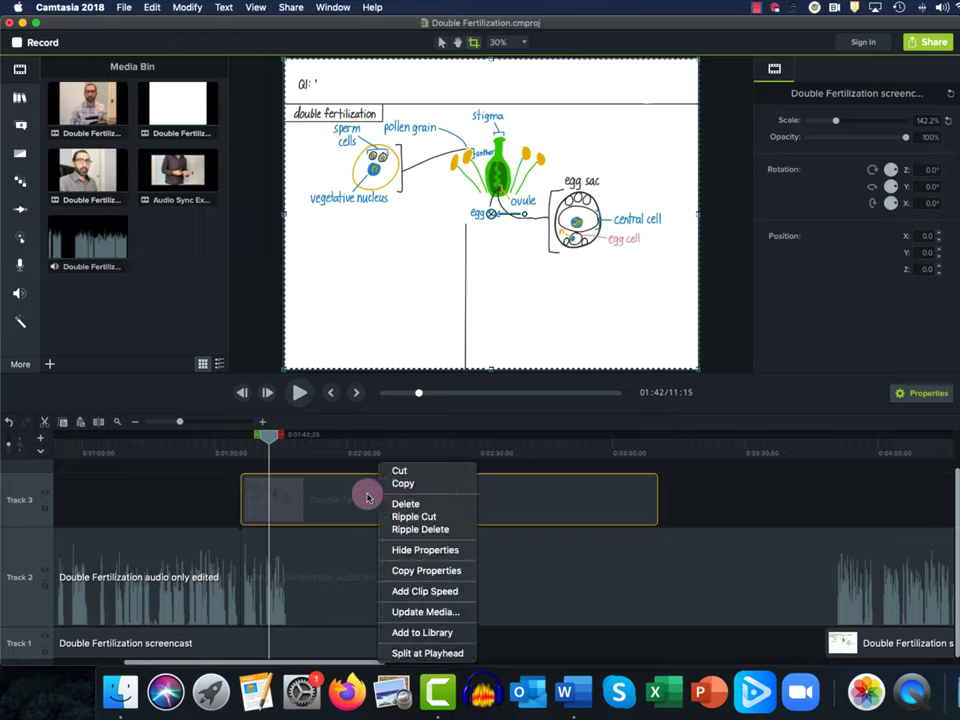
left_click(430, 592)
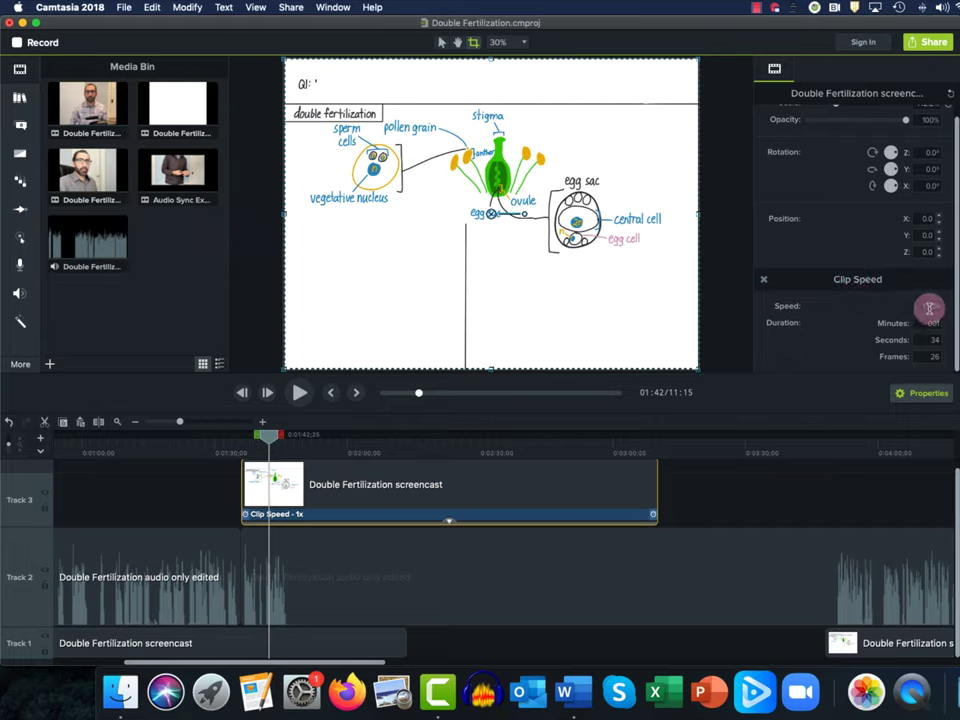
mouse_move(930, 309)
left_mouse_down()
mouse_move(939, 307)
mouse_move(943, 246)
left_mouse_up()
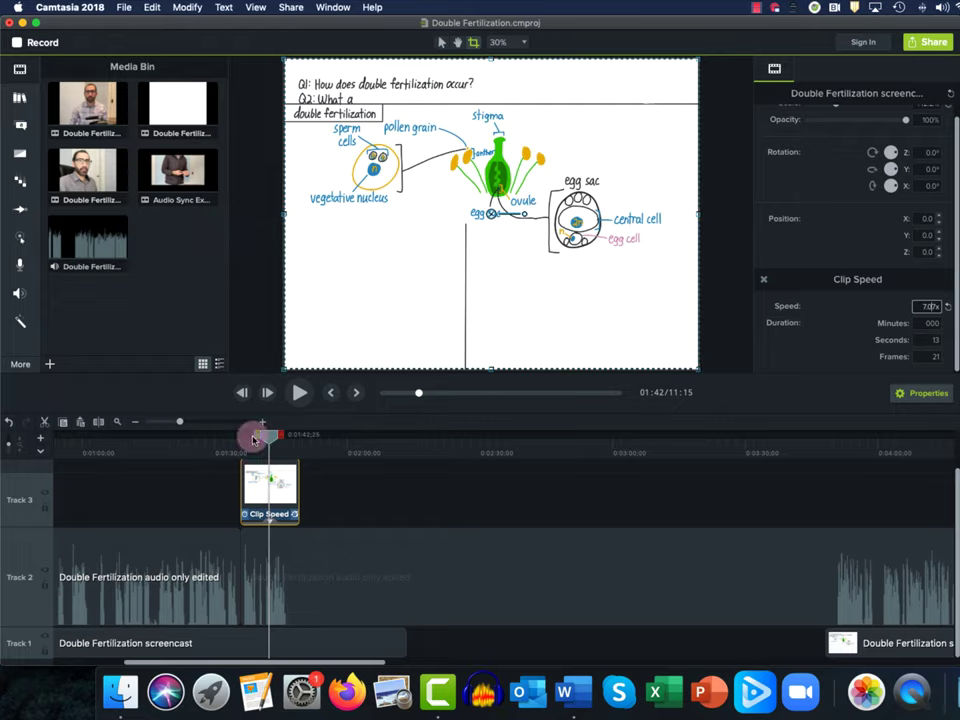
- Preview the sped-up writing segment up to about 1:47 to compare its pace with the voiced questions
left_click_drag(181, 422, 199, 426)
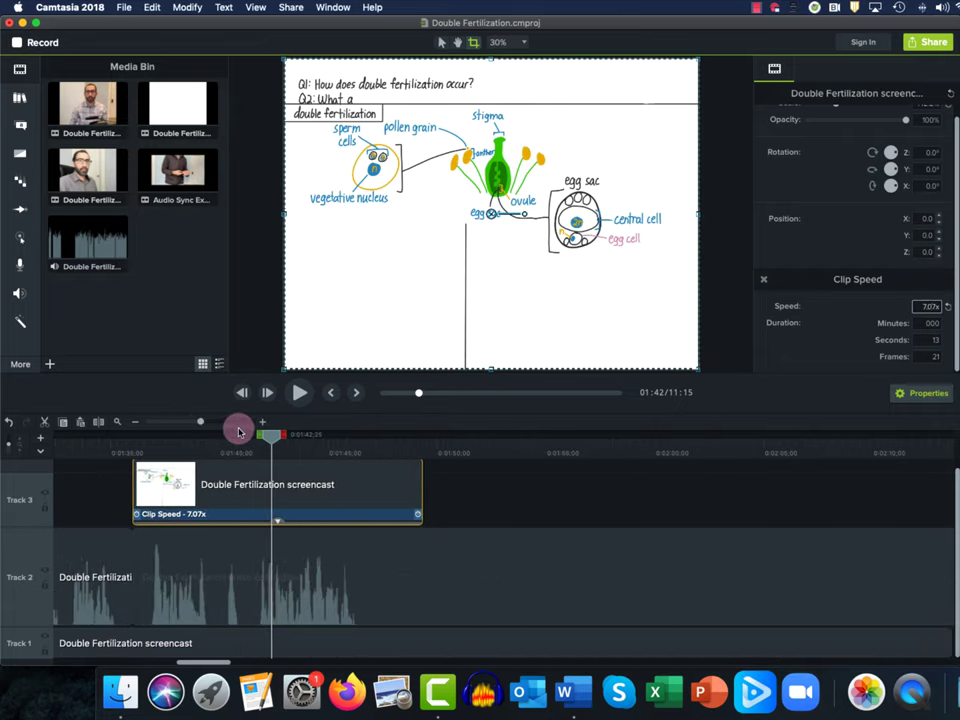
left_click_drag(260, 435, 328, 465)
left_click(300, 391)
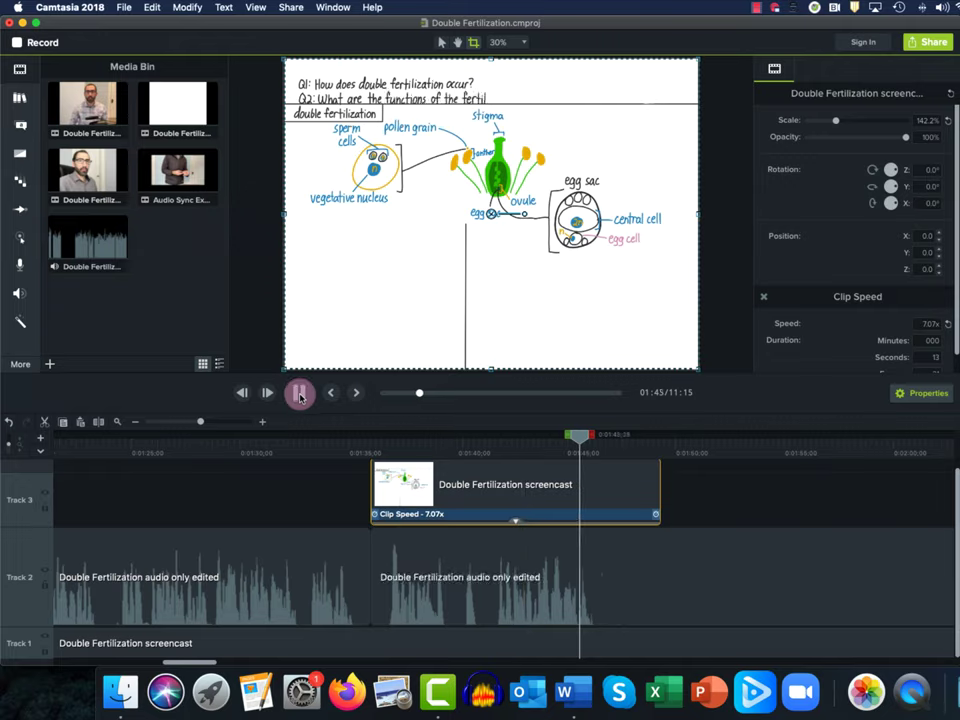
left_click(300, 394)
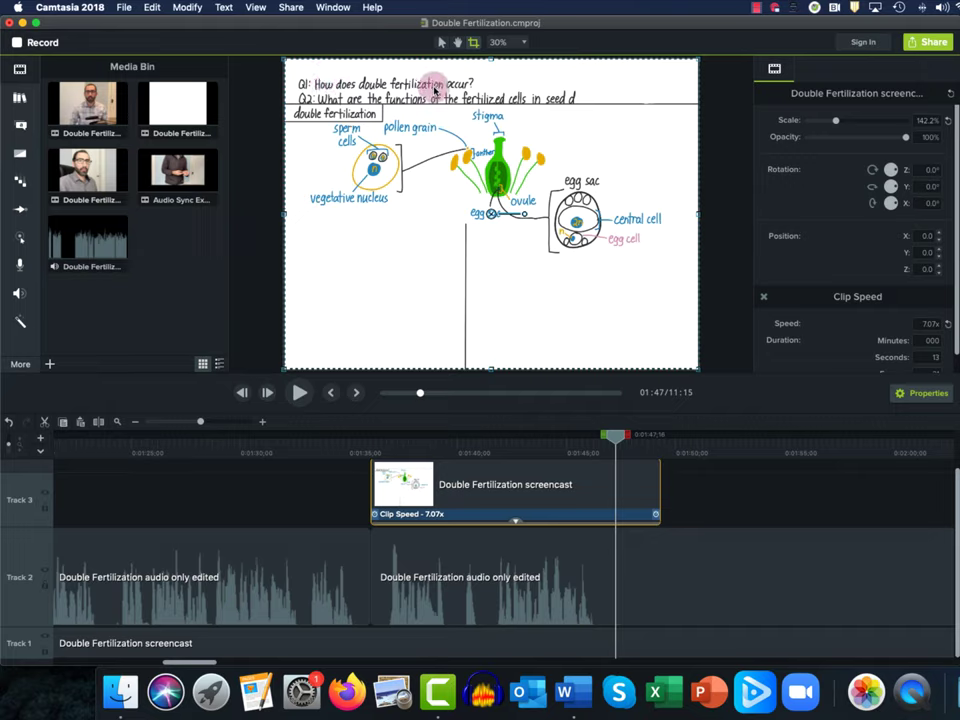
- Save the project and set the clip speed of the Track 3 screencast segment to 7.90x
key("super+s")
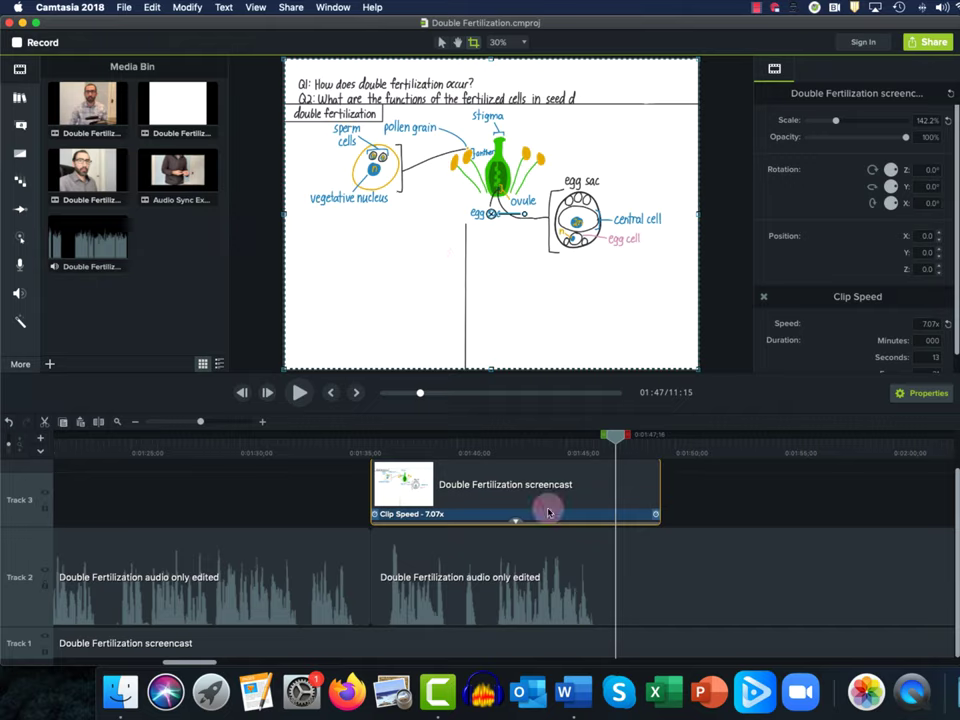
left_click(928, 323)
type("7.17")
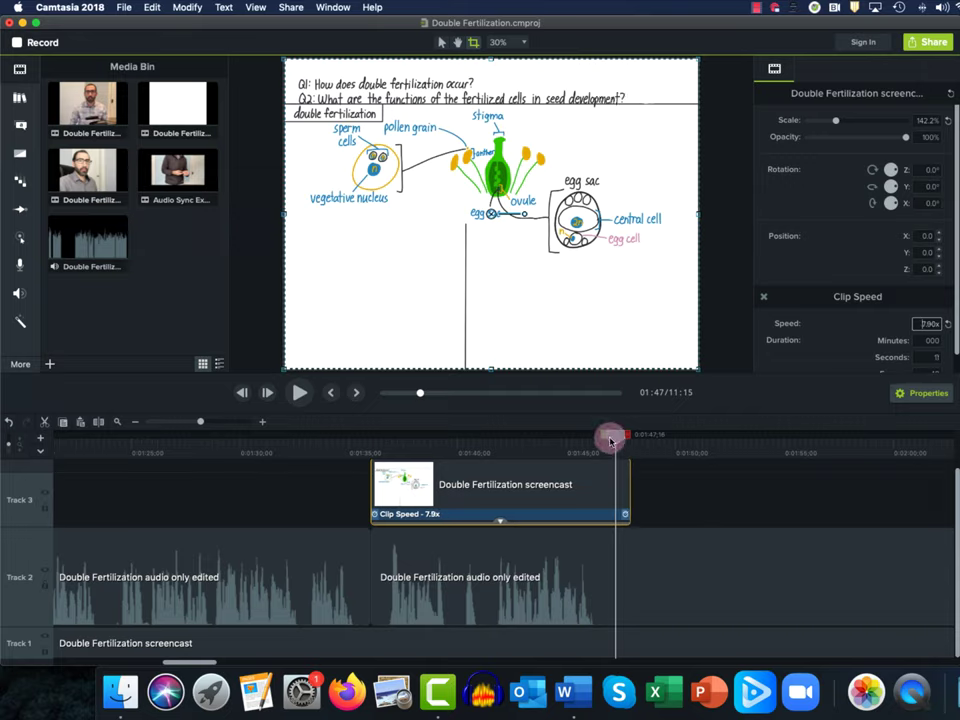
- Check around 1:46 how far the sped-up writing has progressed when the voiced question ends
left_click_drag(611, 437, 589, 441)
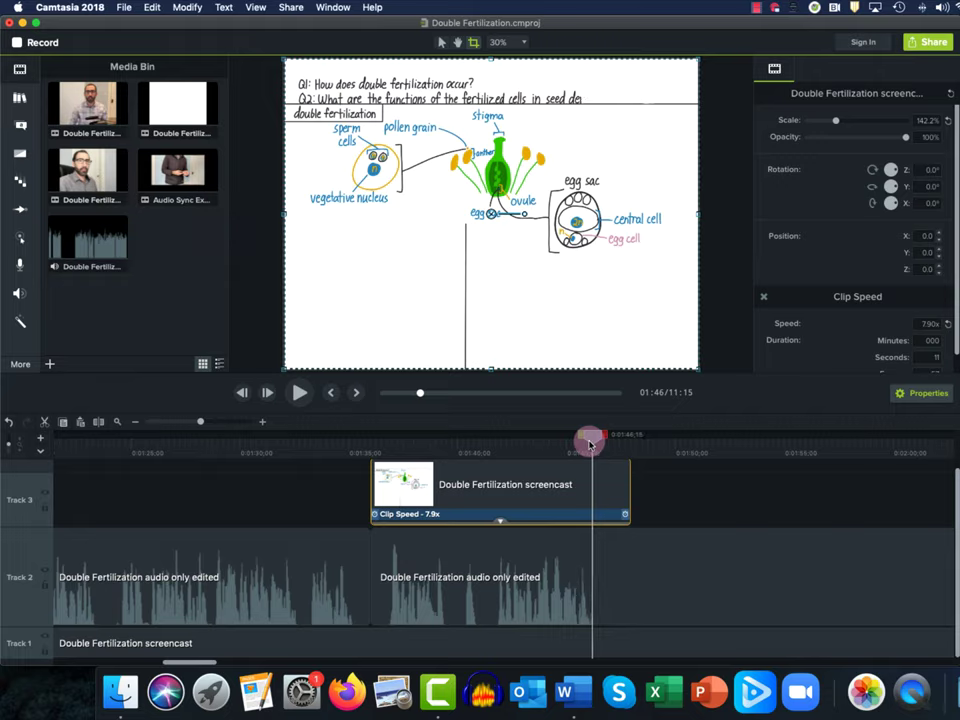
left_click_drag(589, 443, 610, 439)
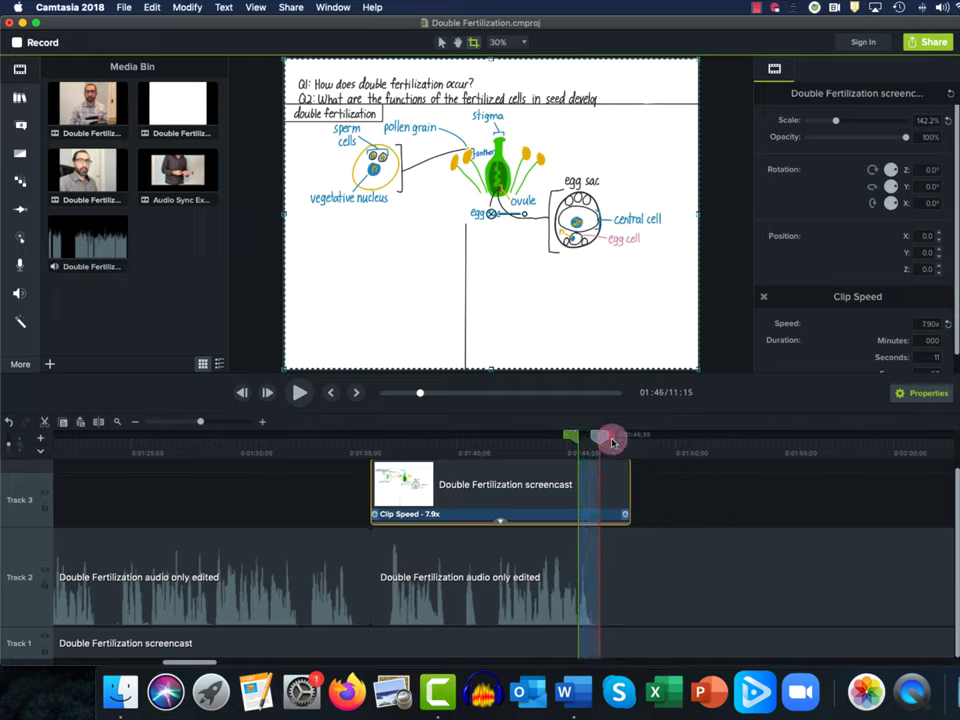
left_click(300, 393)
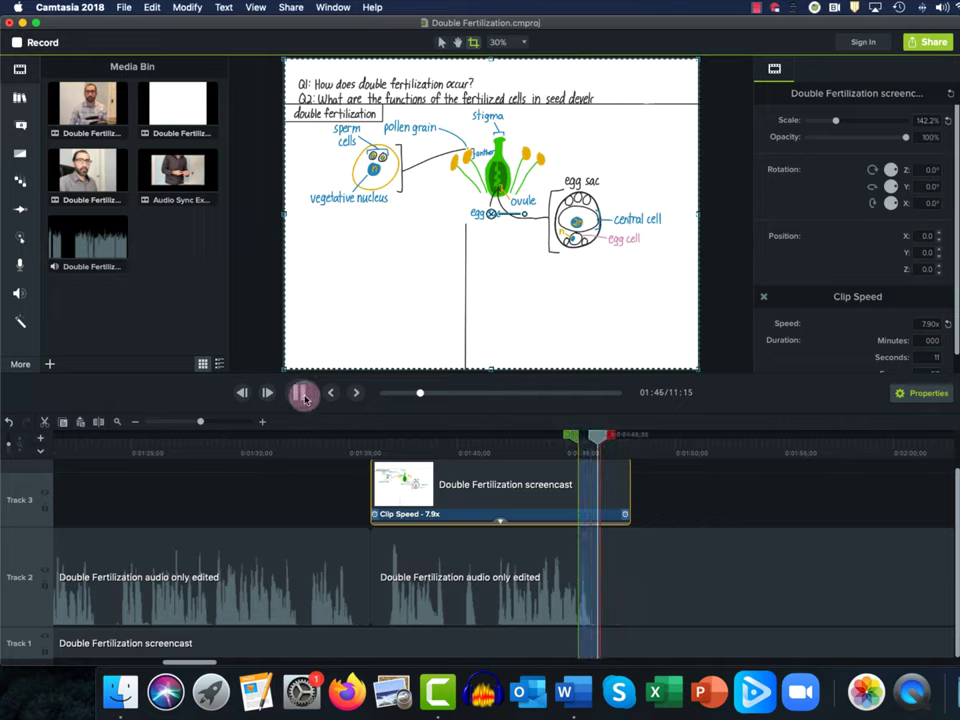
left_click(588, 443)
left_click_drag(598, 437, 591, 442)
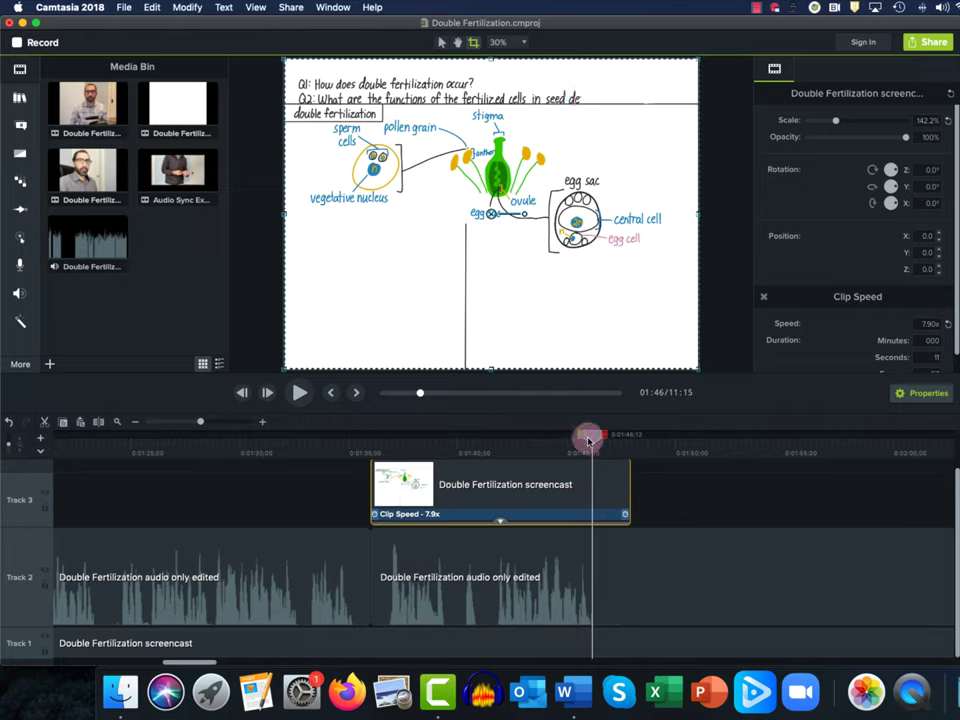
- Preview the sped-up writing with the voiced questions from 1:35 to about 1:47 and return the playhead to 1:36
left_click_drag(586, 437, 364, 476)
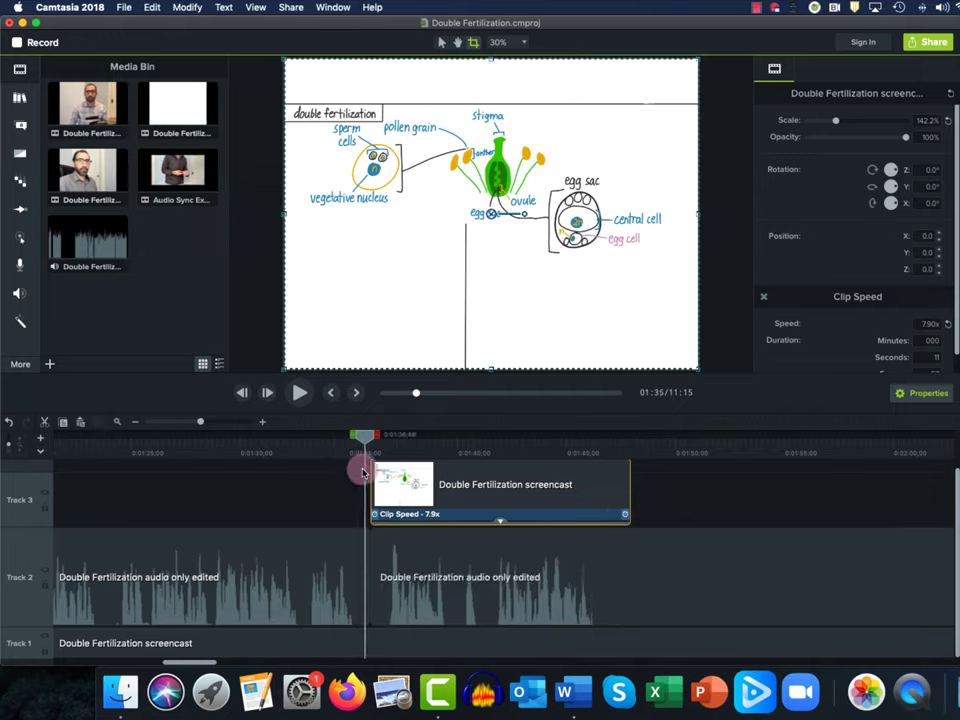
left_click(298, 392)
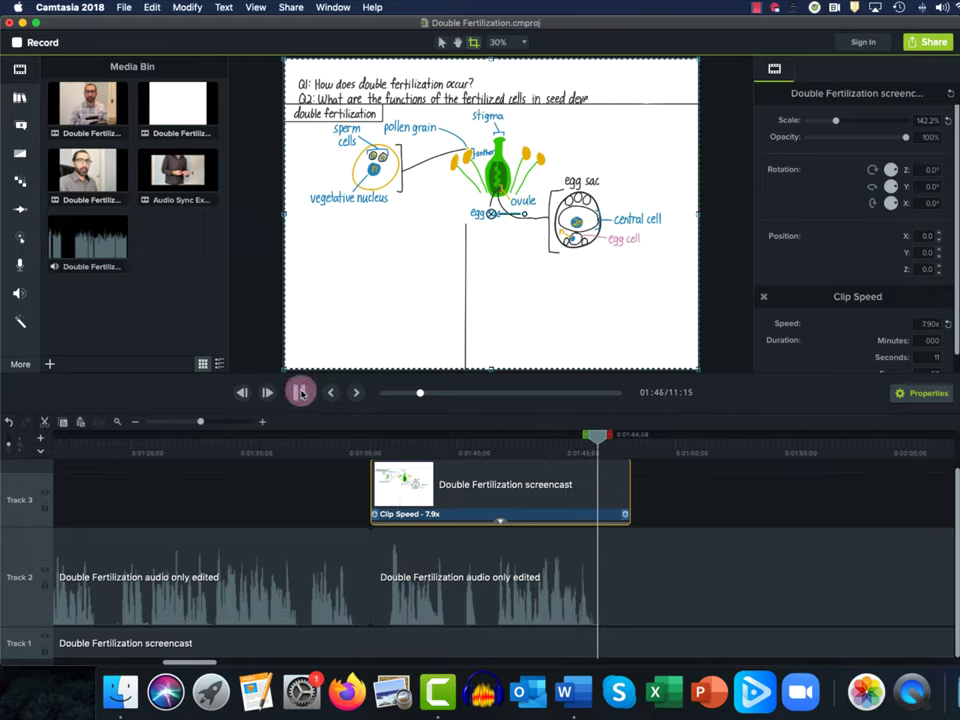
left_click(300, 393)
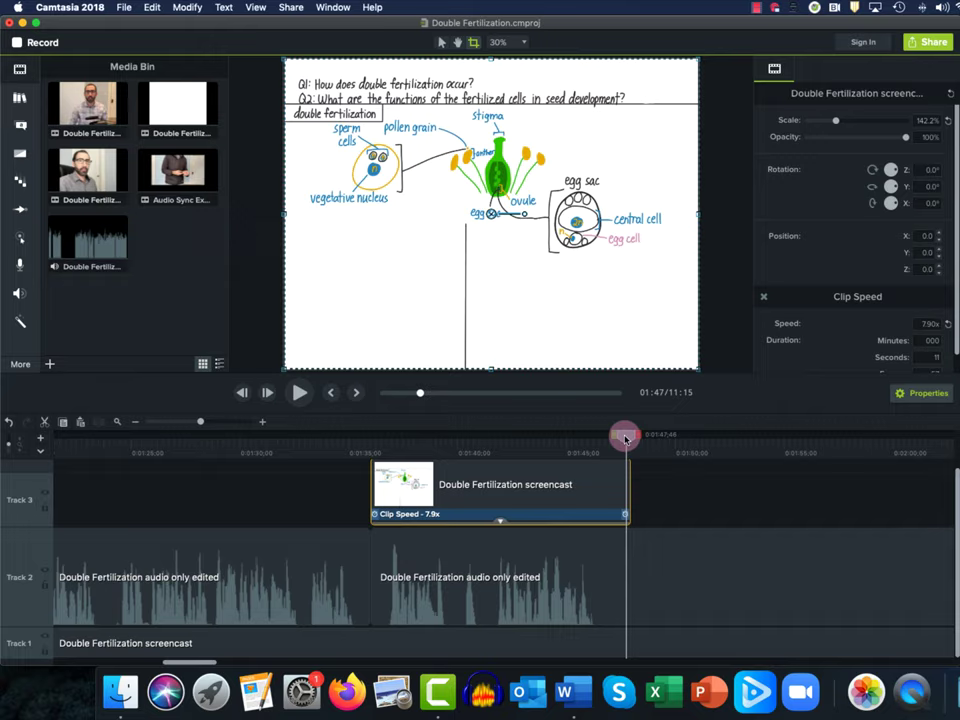
left_click_drag(625, 438, 369, 478)
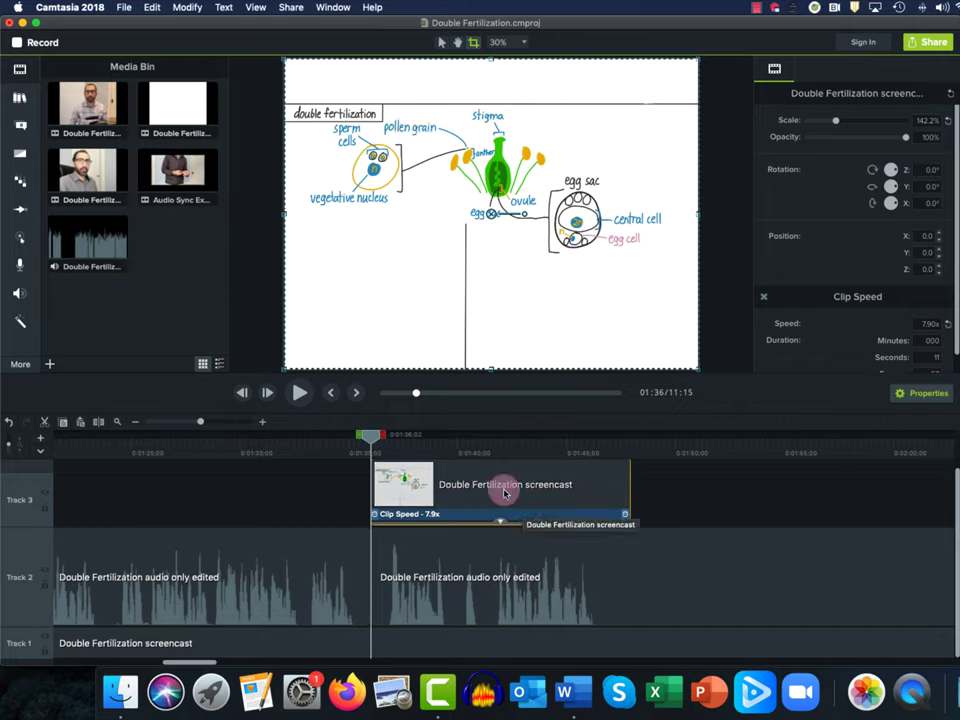
left_click_drag(503, 486, 508, 487)
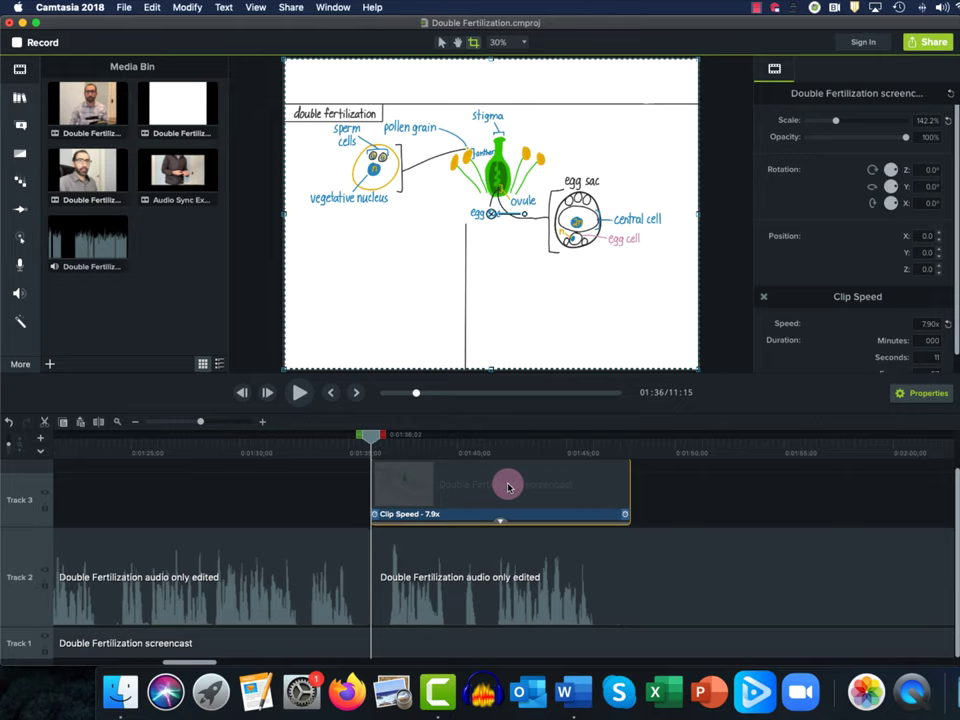
- Switch to the Video Editing Guide in Word and highlight "Trim unneeded parts" in item 3 of section D
key("super+Tab")
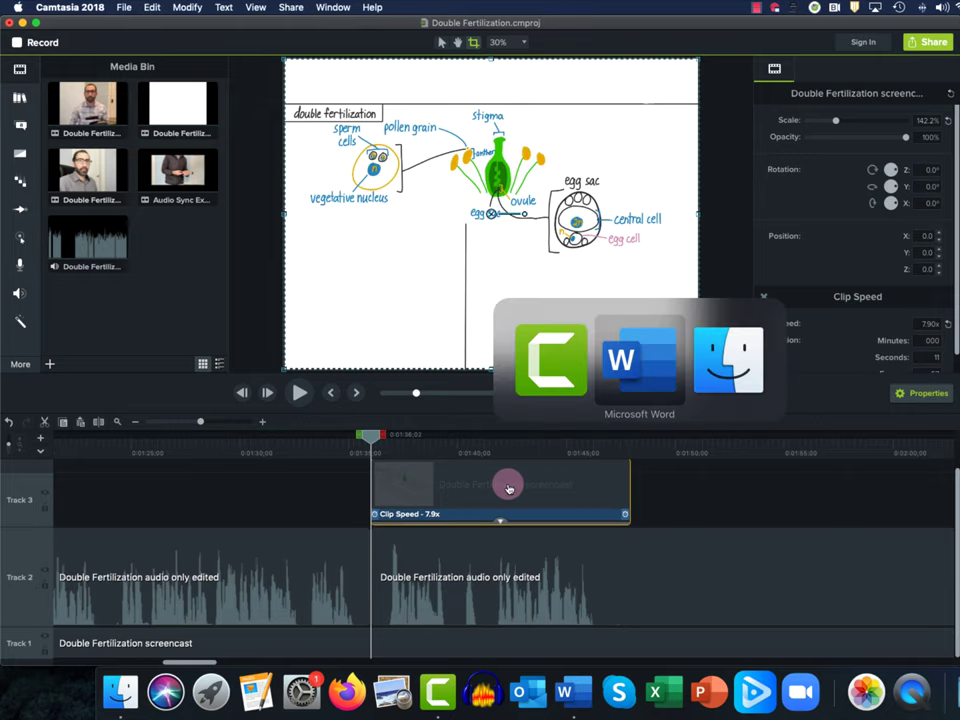
left_click(236, 352)
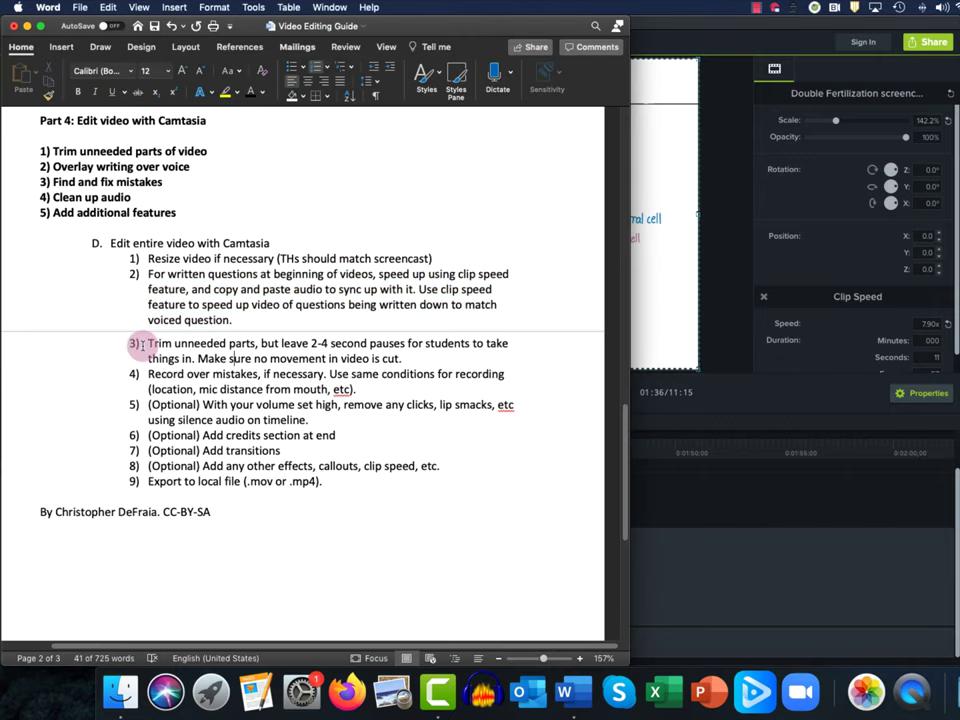
left_click_drag(146, 343, 265, 345)
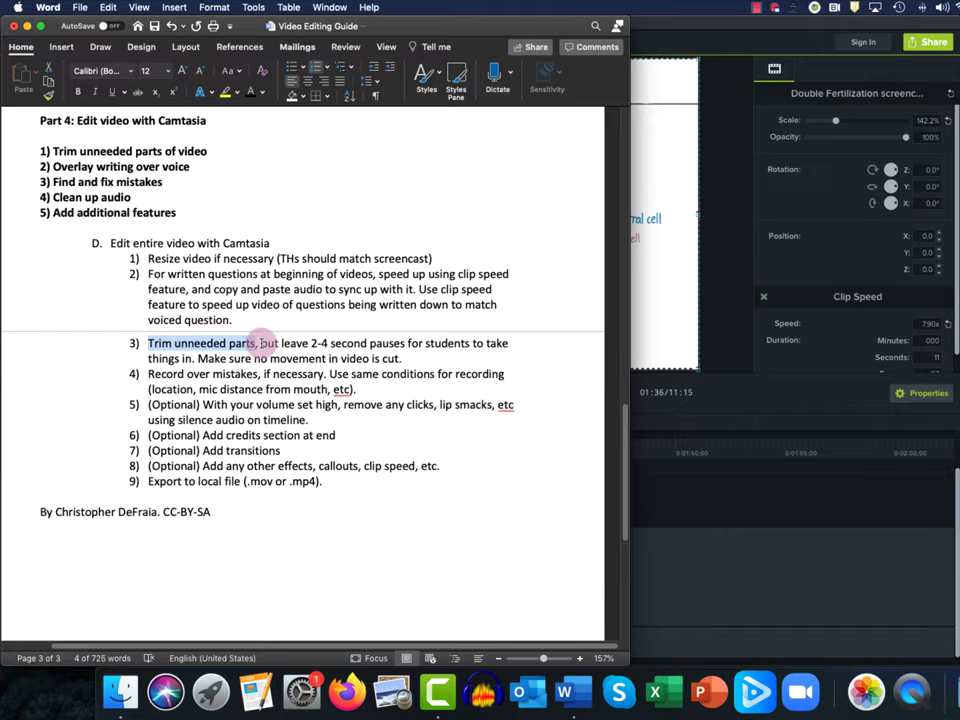
- Switch back to Camtasia and bring the playhead to the beginning of the timeline
left_click(677, 538)
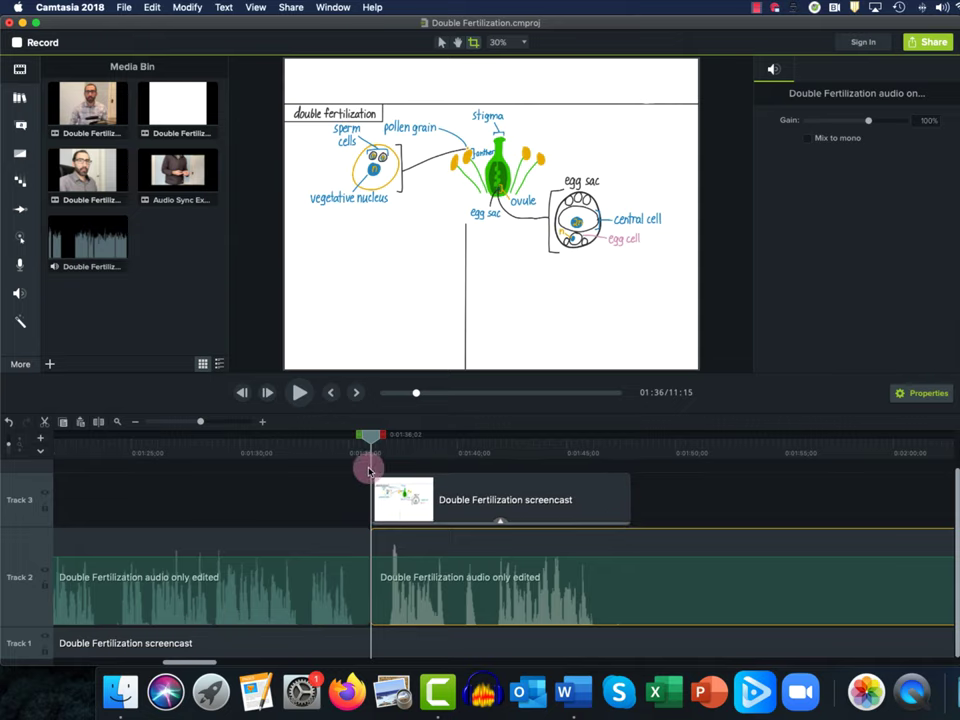
left_click_drag(371, 438, 40, 481)
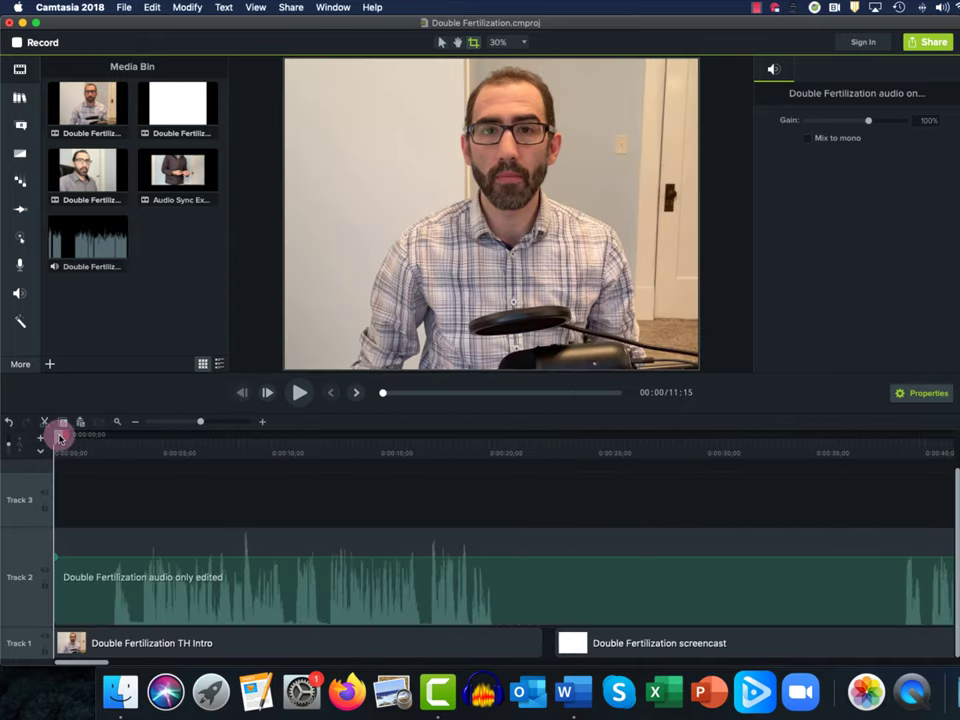
mouse_move(59, 437)
left_mouse_down()
mouse_move(90, 438)
mouse_move(81, 437)
mouse_move(80, 452)
mouse_move(72, 445)
left_mouse_up()
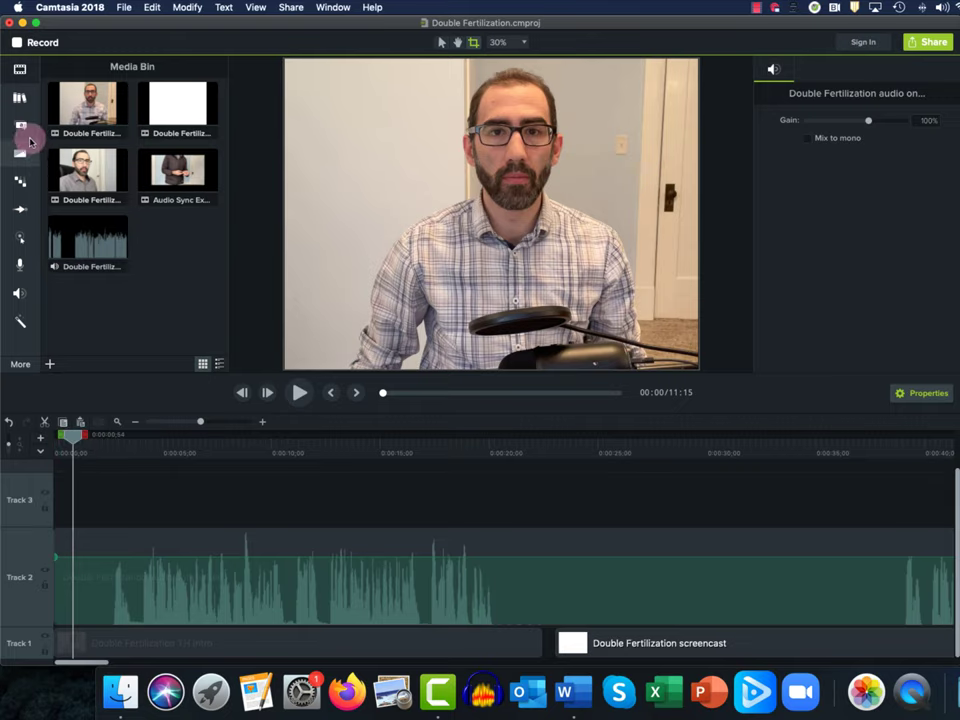
- Look through the transitions library and collapse it to free space around the canvas
left_click(22, 156)
scroll(79, 225, "down", 2)
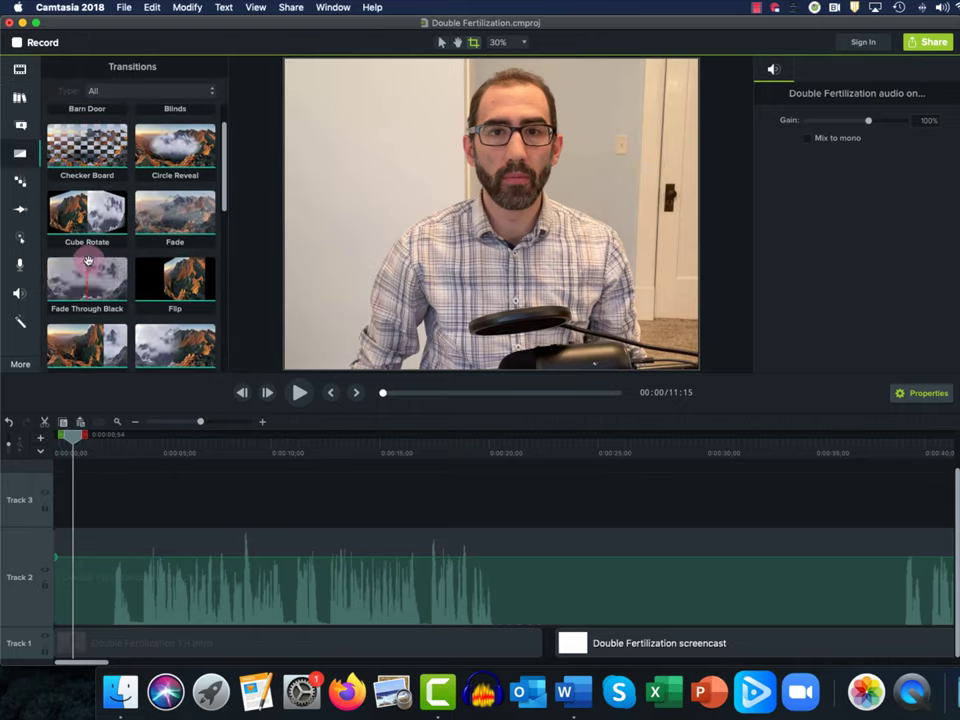
left_click(21, 153)
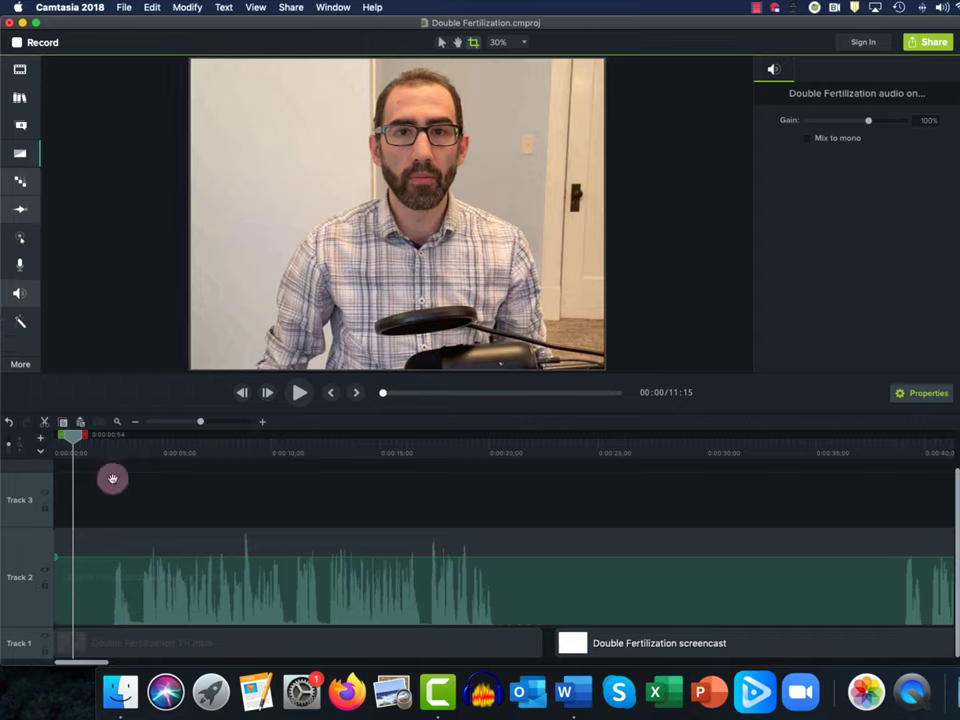
- Cut the silent stretch from about 0:22 to 0:34 between the TH Intro and the screencast out of the timeline
mouse_move(68, 440)
left_mouse_down()
mouse_move(53, 450)
mouse_move(57, 459)
mouse_move(184, 447)
mouse_move(186, 455)
mouse_move(94, 474)
mouse_move(51, 471)
mouse_move(109, 482)
mouse_move(90, 486)
mouse_move(414, 480)
mouse_move(557, 514)
mouse_move(514, 529)
mouse_move(664, 538)
mouse_move(523, 536)
mouse_move(533, 540)
mouse_move(921, 546)
mouse_move(853, 555)
mouse_move(840, 568)
left_mouse_up()
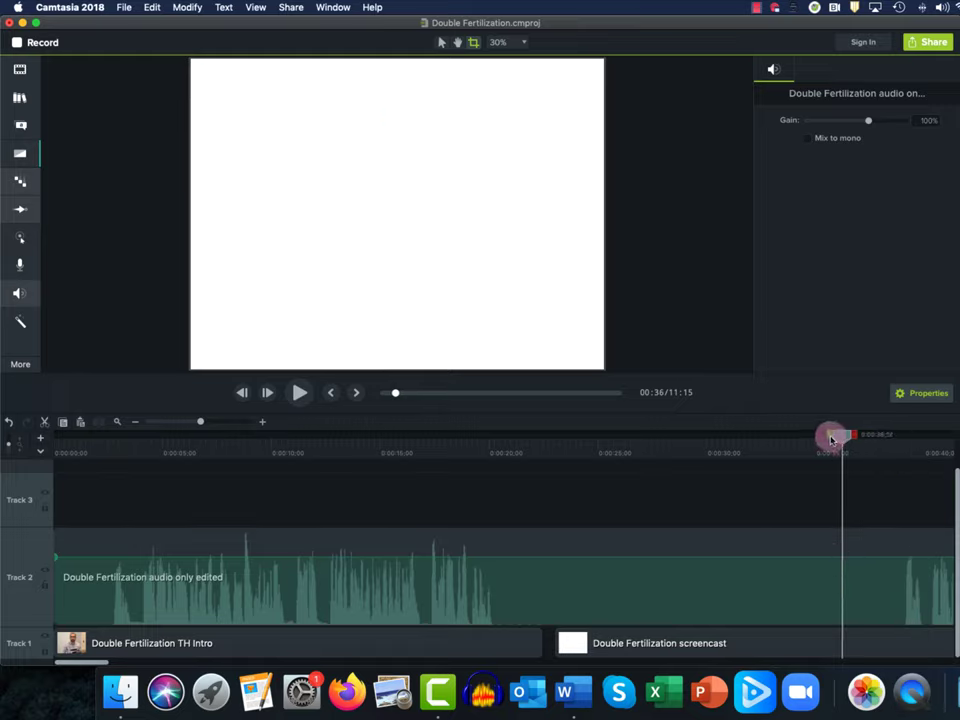
mouse_move(841, 440)
left_mouse_down()
mouse_move(829, 459)
mouse_move(943, 471)
mouse_move(811, 484)
left_mouse_up()
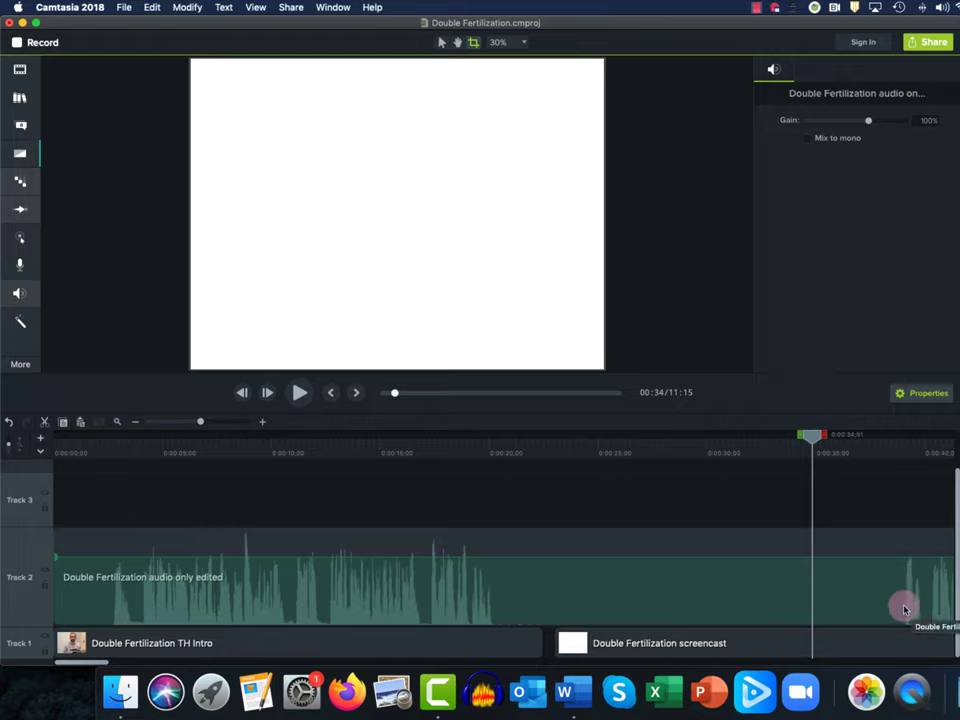
left_click_drag(799, 435, 533, 468)
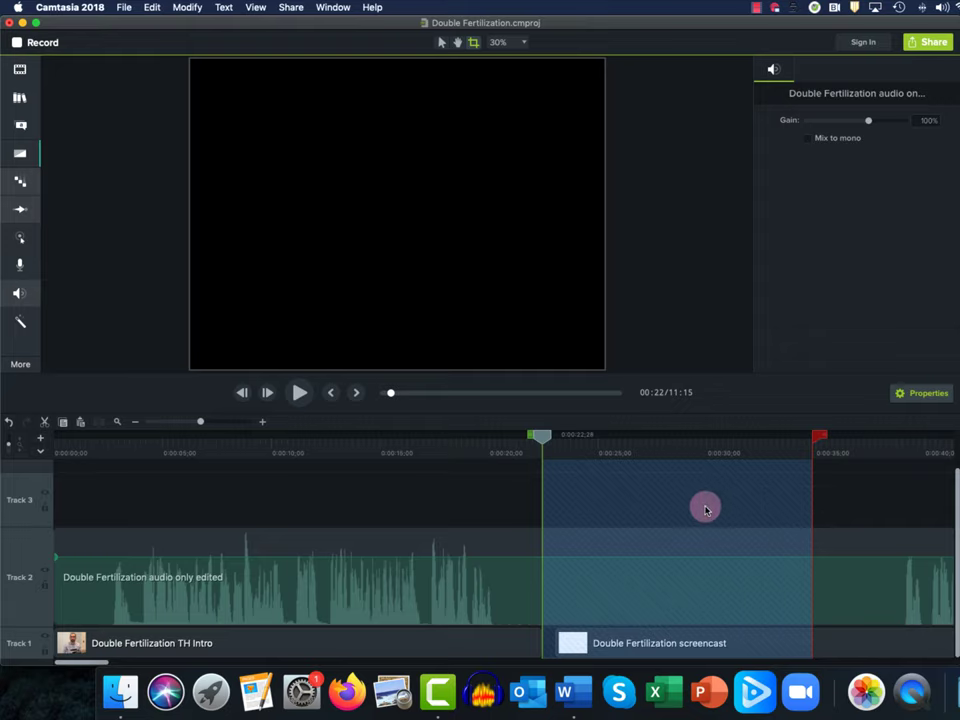
key("super+x")
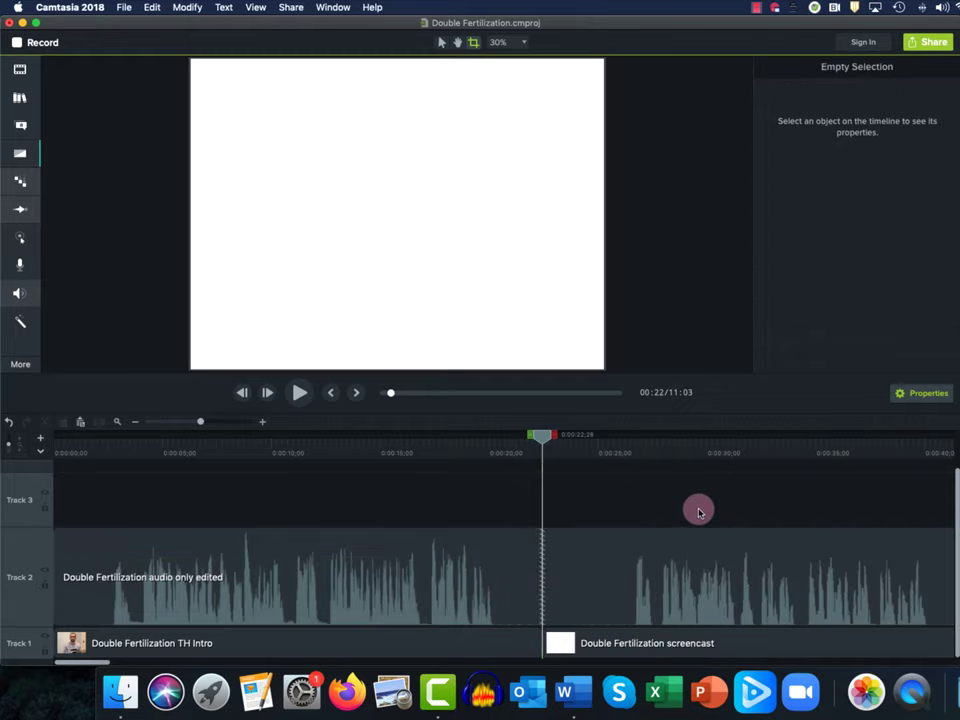
- Preview the trimmed join between the TH Intro and the screencast and examine the pause left from about 0:21 to 0:24
mouse_move(544, 439)
left_mouse_down()
mouse_move(437, 467)
mouse_move(435, 476)
mouse_move(444, 435)
mouse_move(501, 448)
mouse_move(549, 436)
left_mouse_up()
left_click_drag(732, 472, 762, 476)
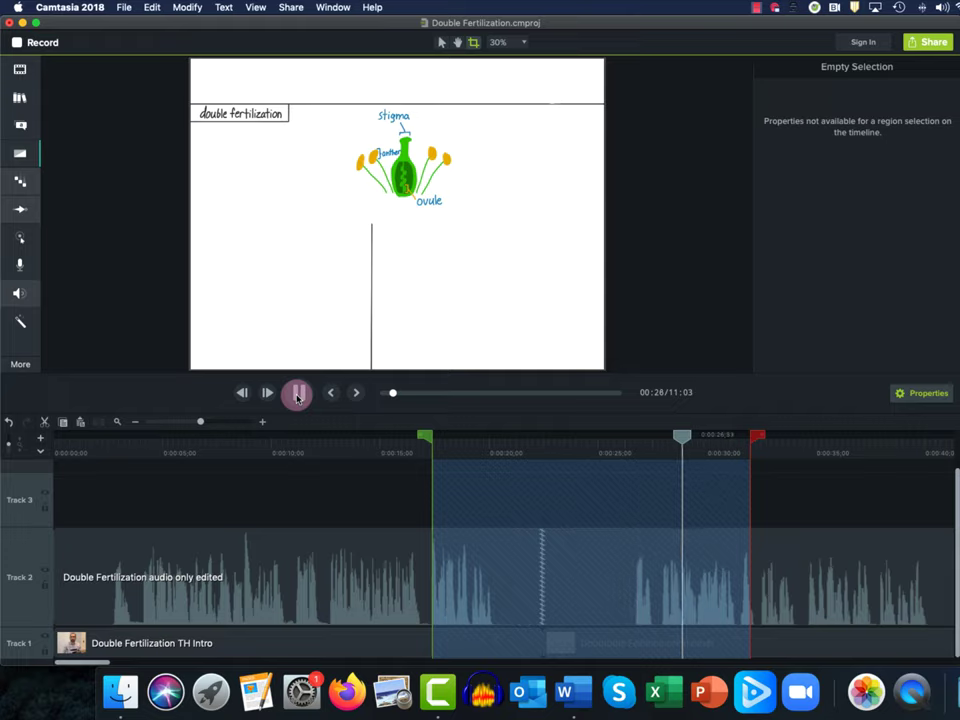
left_click(297, 395)
left_click_drag(690, 437, 560, 493)
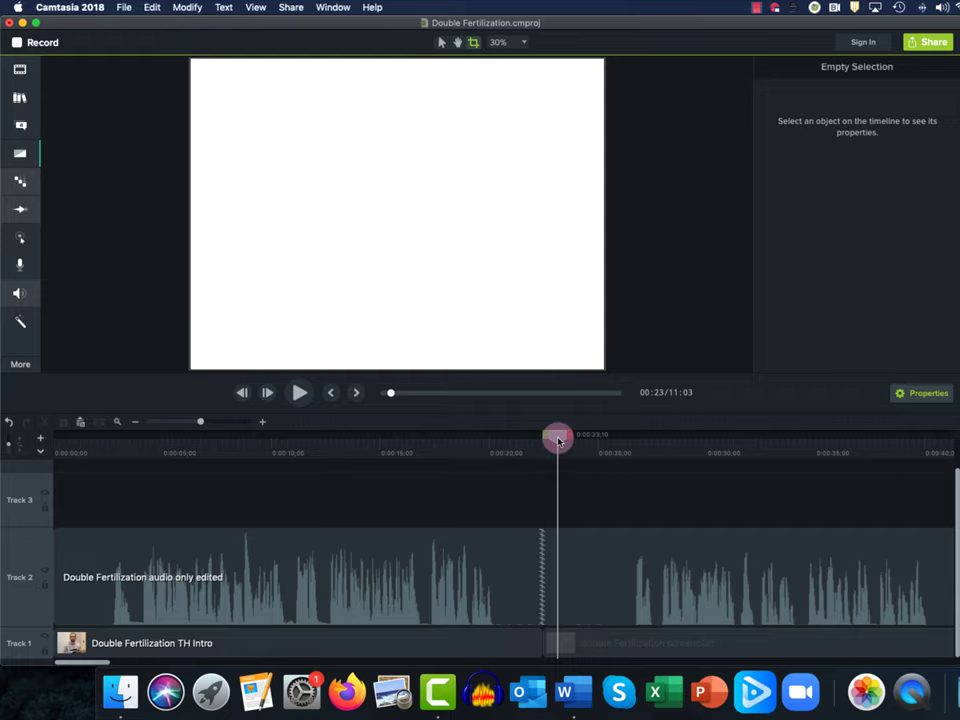
left_click_drag(559, 440, 600, 446)
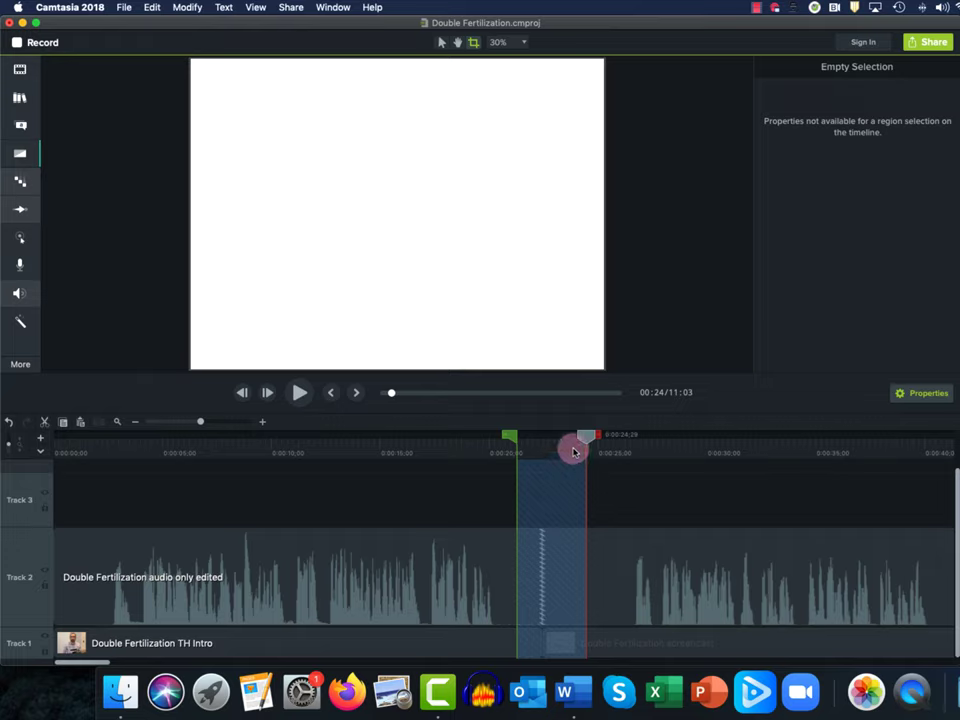
- Mark the narration stretch from about 0:26 to 0:34 and play its start to check voice against drawing
left_click_drag(586, 440, 812, 466)
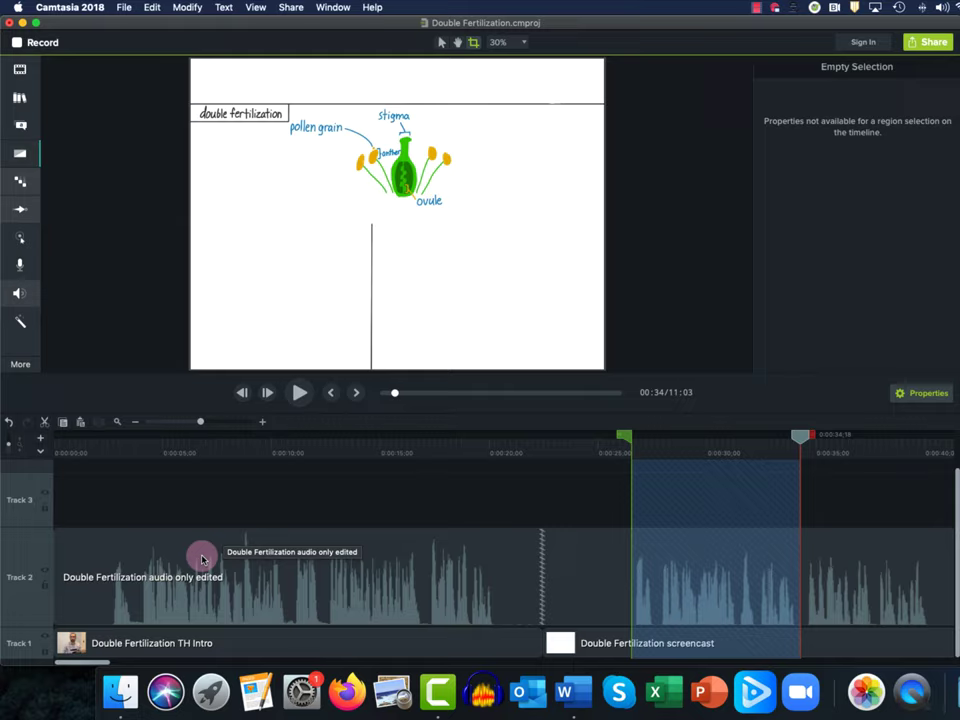
left_click_drag(799, 437, 631, 486)
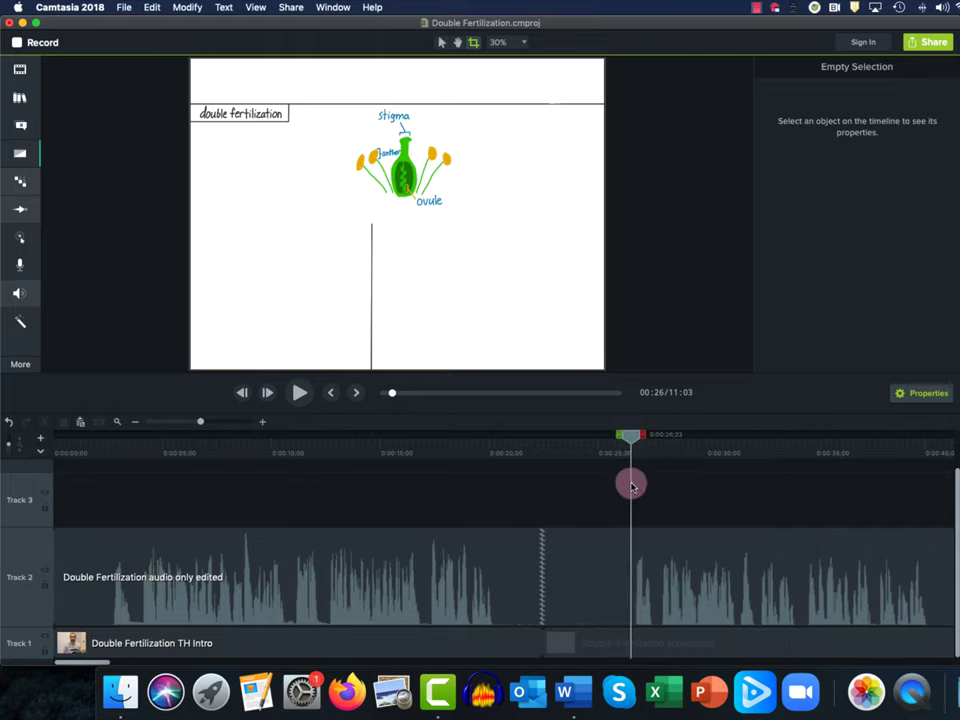
left_click_drag(634, 434, 714, 437)
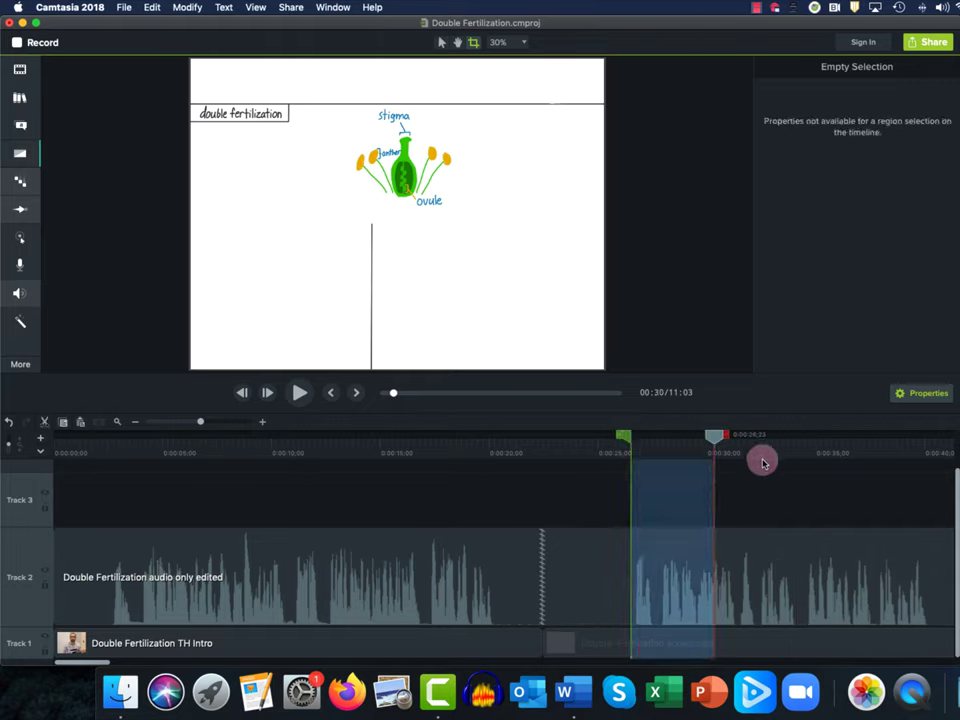
left_click_drag(762, 462, 818, 463)
left_click(298, 392)
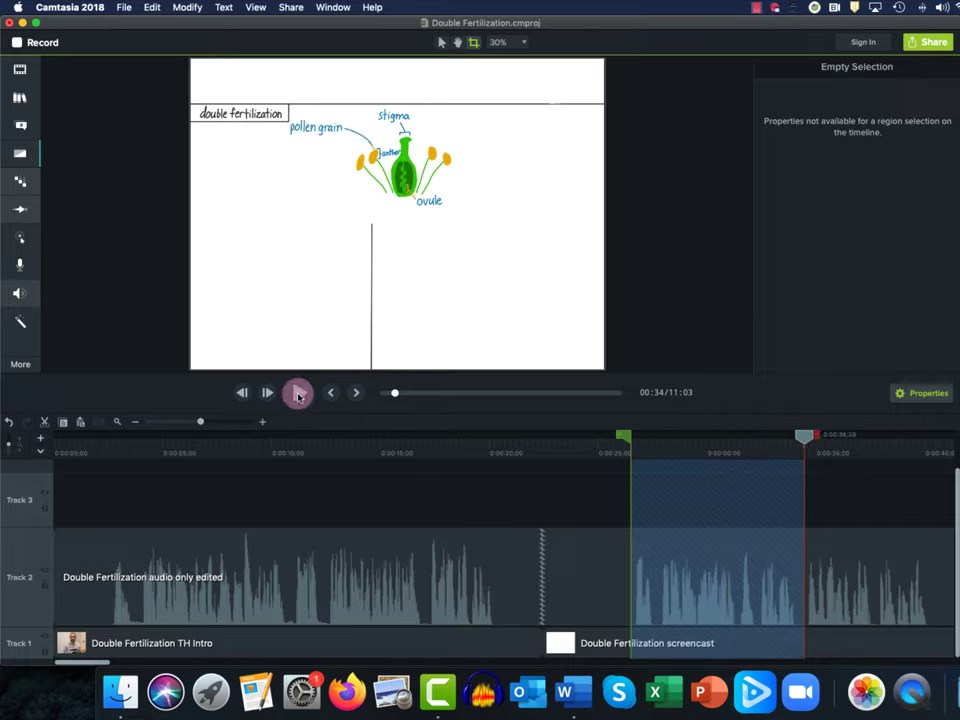
left_click(298, 393)
left_click(300, 393)
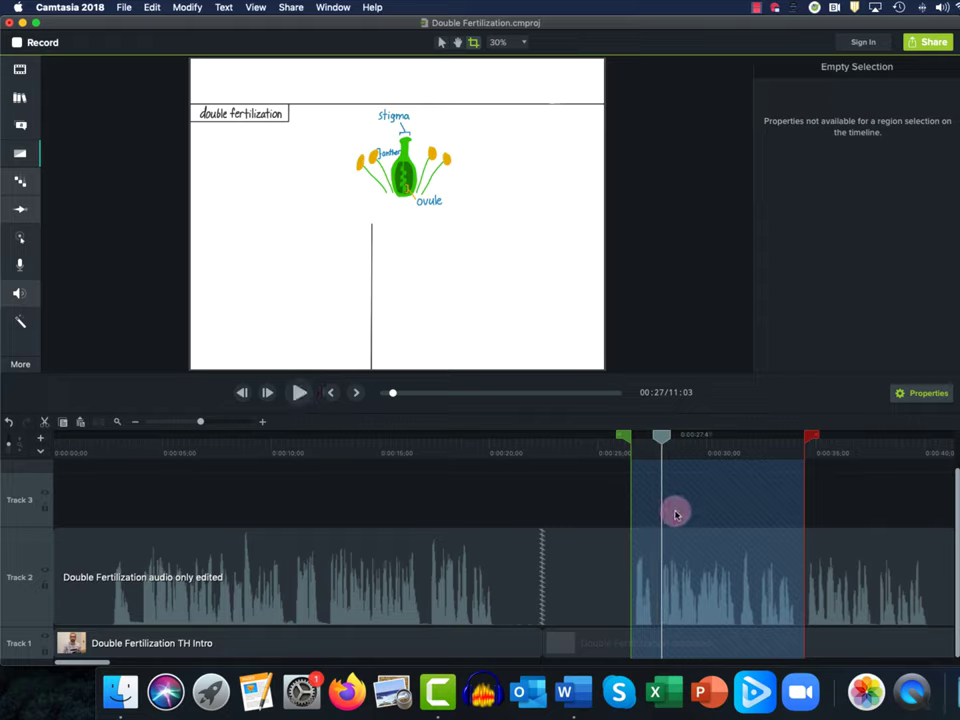
- Play the screencast from about 0:34 to 0:44 to check the narration and drawing that follow
left_click_drag(660, 435, 803, 450)
left_click(300, 392)
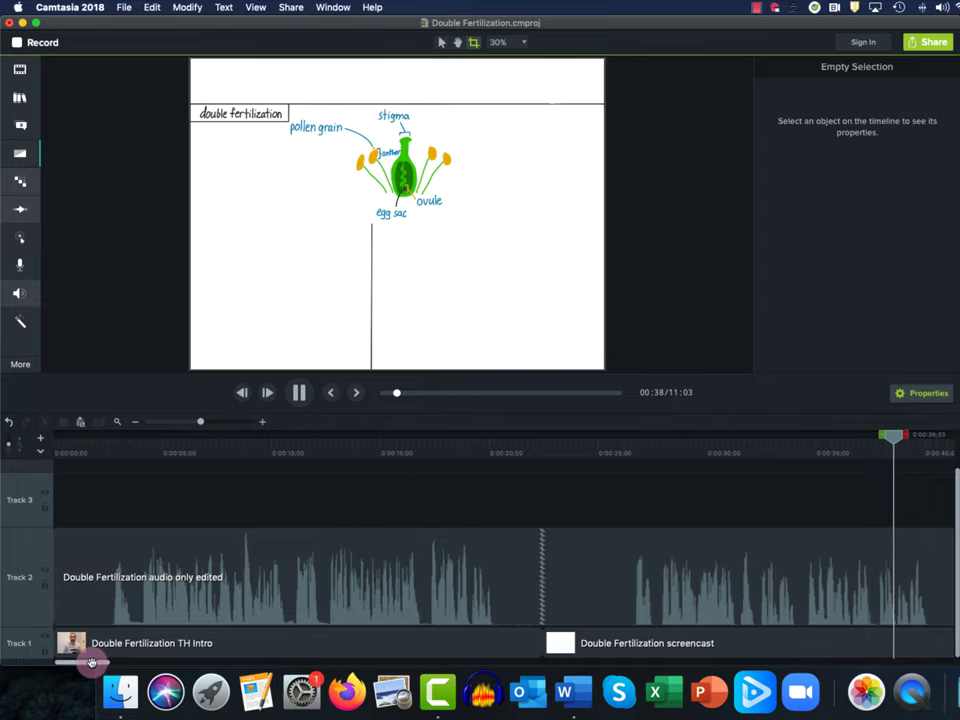
left_click_drag(96, 662, 135, 676)
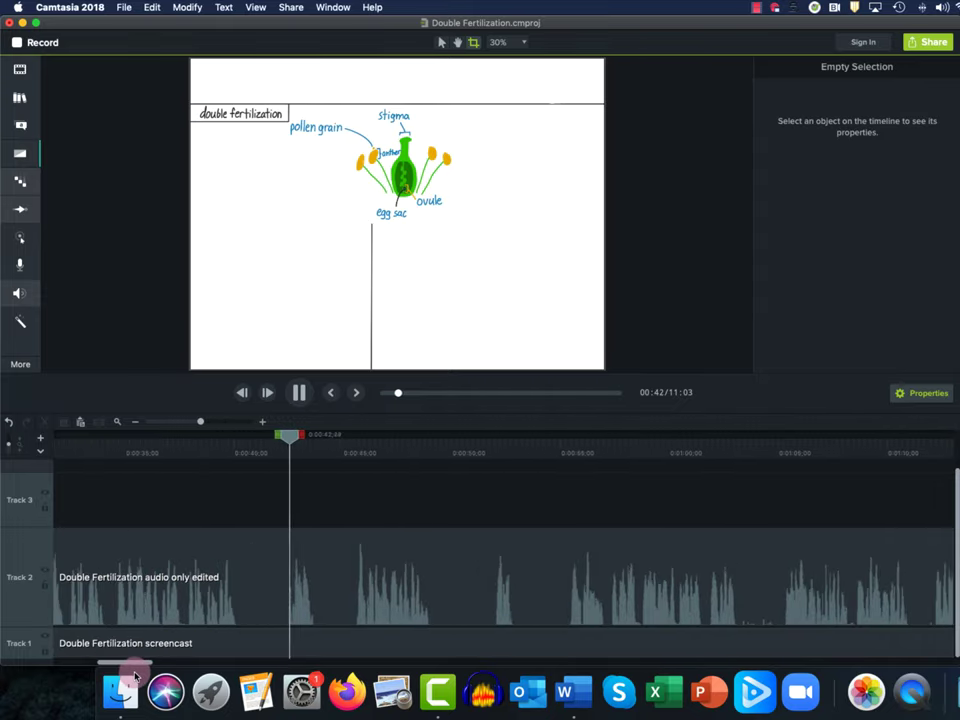
left_click_drag(135, 676, 128, 676)
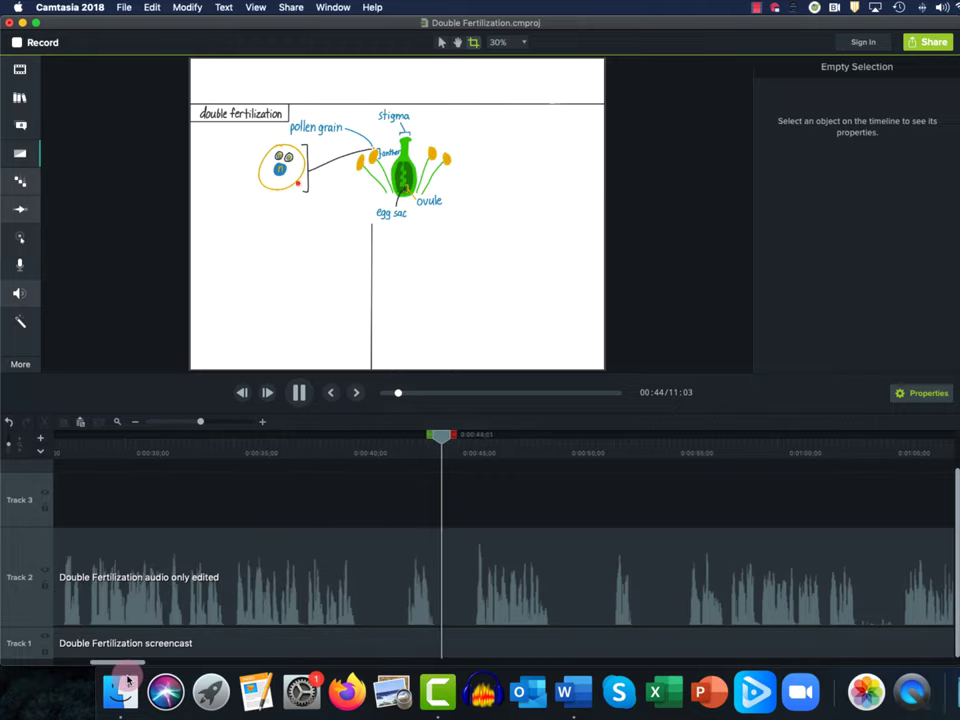
left_click(268, 393)
- Cut the stretch from about 0:22 to 0:41 at the start of the screencast out of all tracks, closing the gap, and scrub past the join
left_click_drag(458, 437, 386, 463)
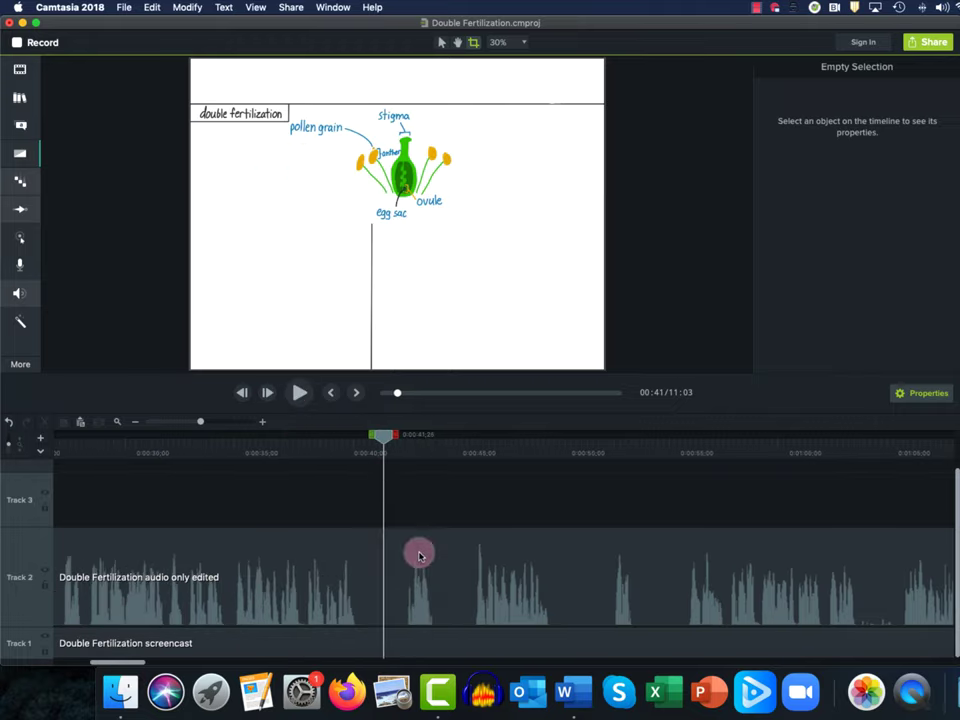
left_click_drag(128, 662, 108, 664)
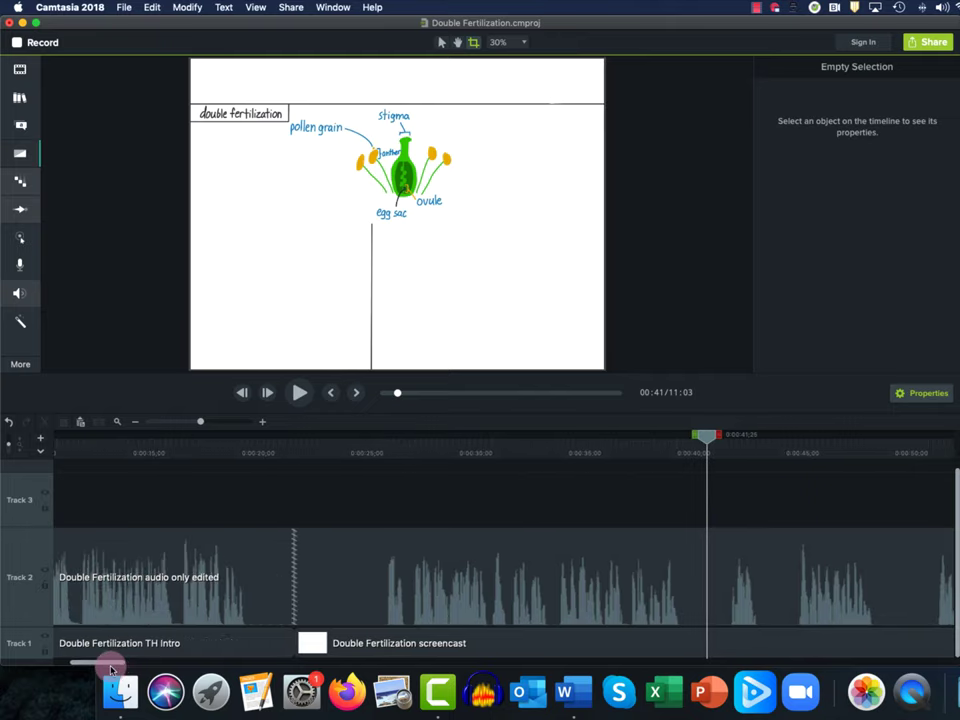
left_click_drag(695, 435, 274, 501)
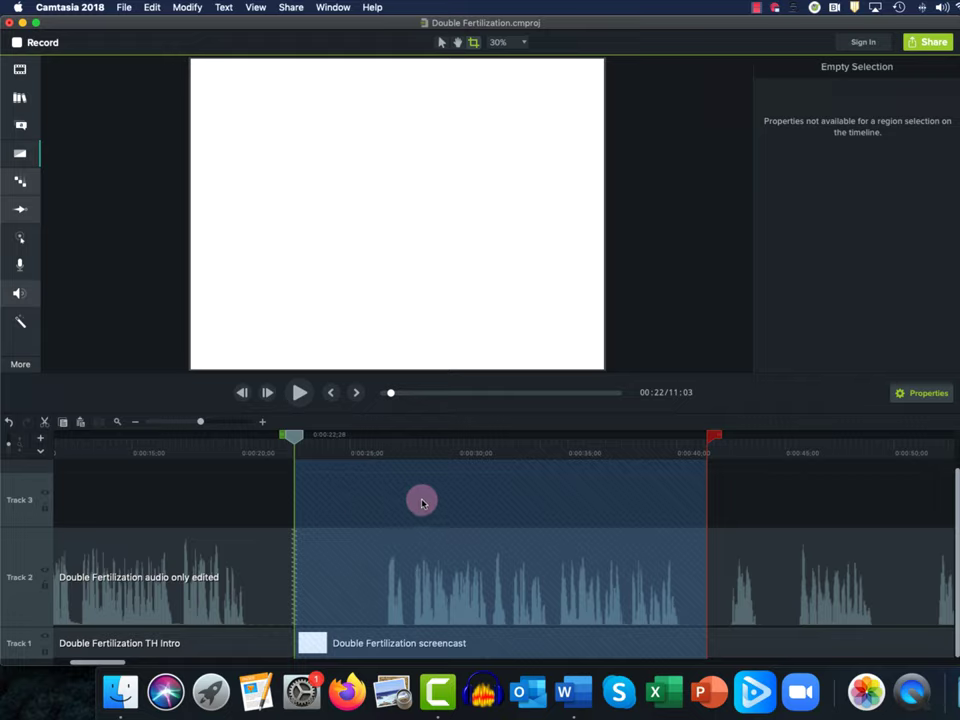
right_click(505, 499)
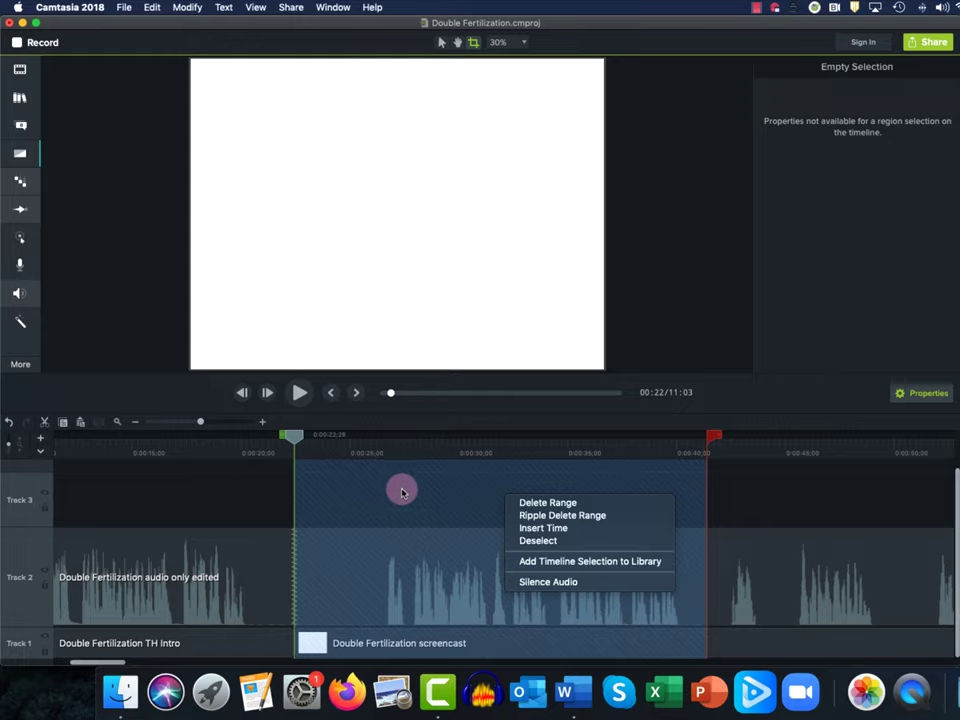
key("Escape")
key("super+BackSpace")
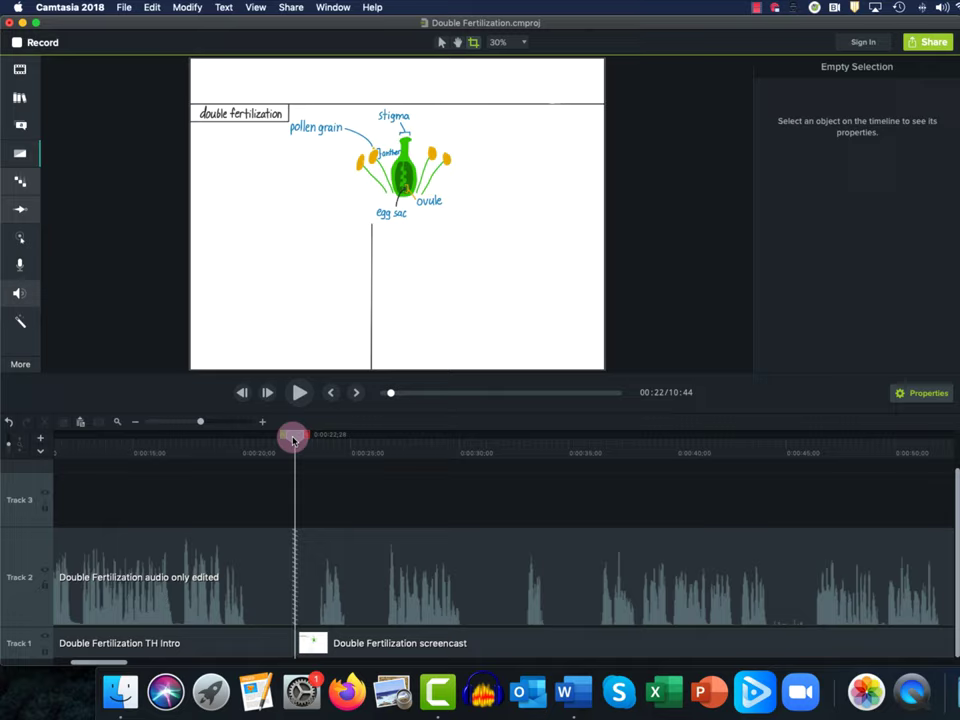
left_click_drag(293, 439, 797, 527)
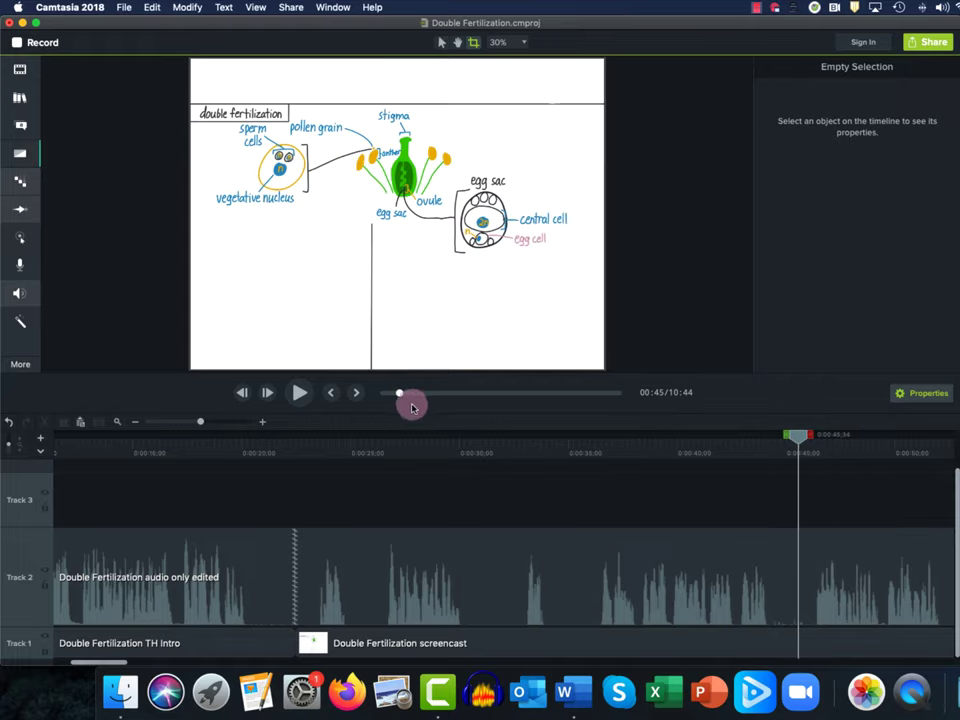
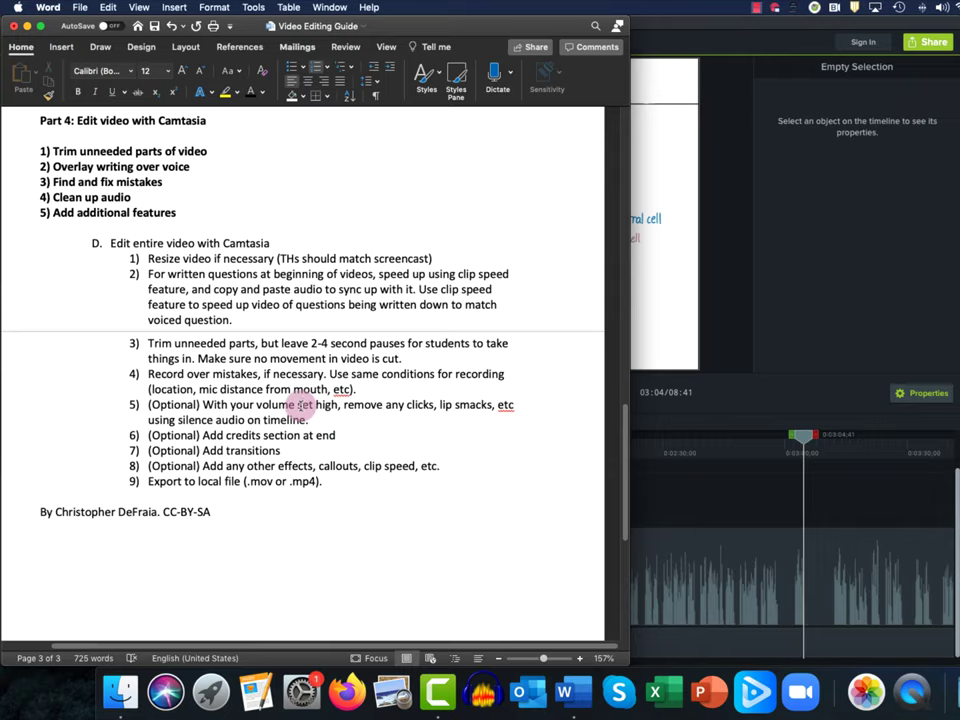
- Highlight item 5 of the Video Editing Guide, on removing clicks and lip smacks by silencing audio, and return to Camtasia
left_click(301, 404)
left_click_drag(148, 404, 300, 419)
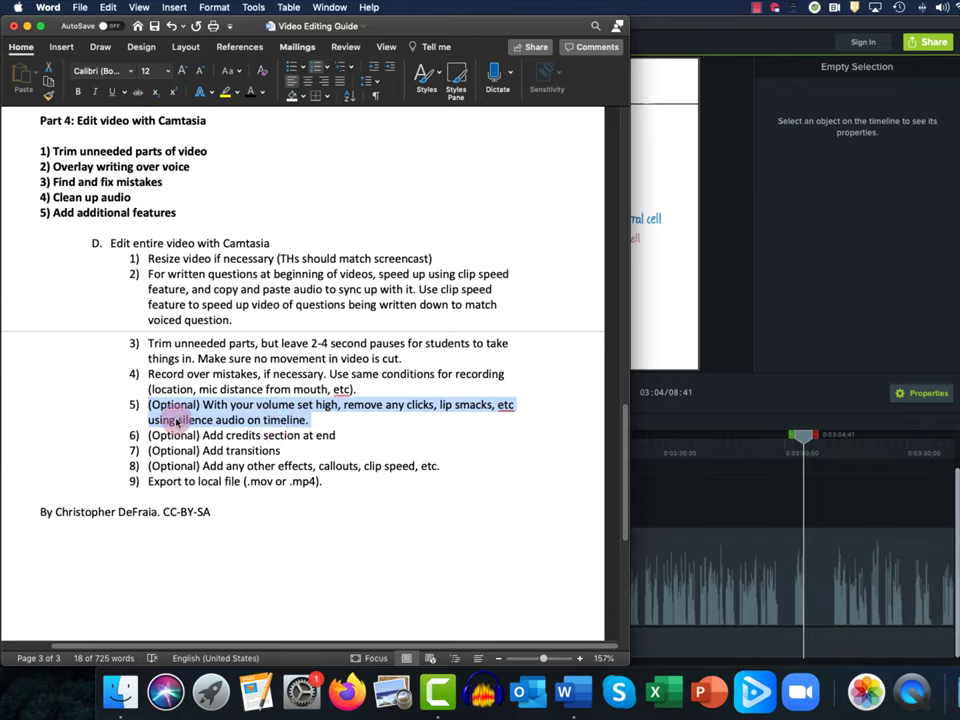
left_click(714, 487)
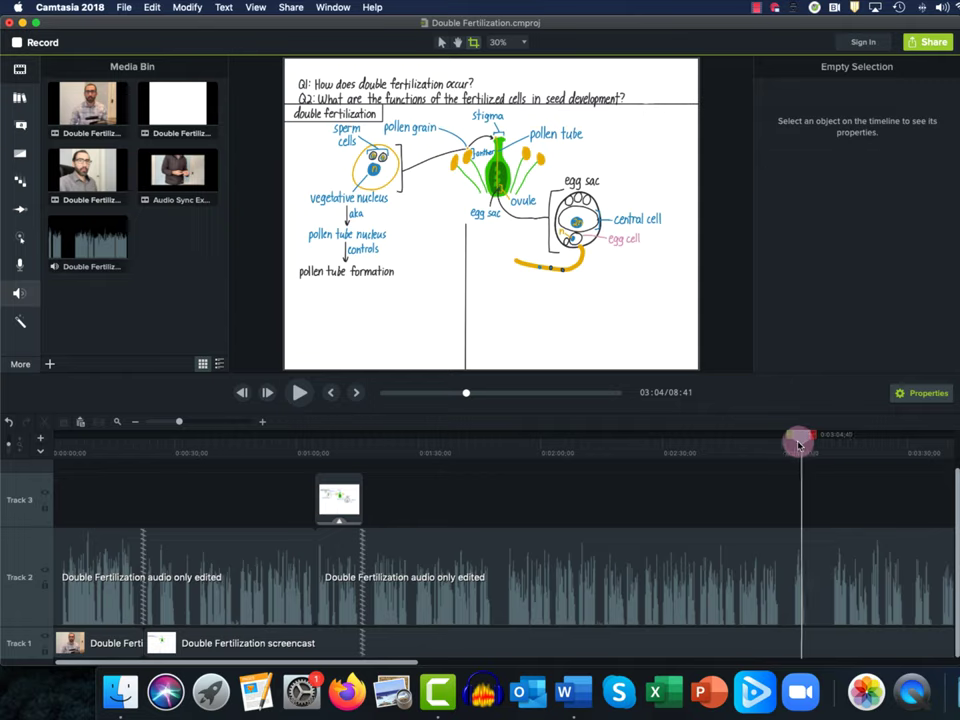
- Play the screencast narration from about 0:36 to 0:46, listening for clicks and lip smacks
left_click_drag(799, 439, 197, 521)
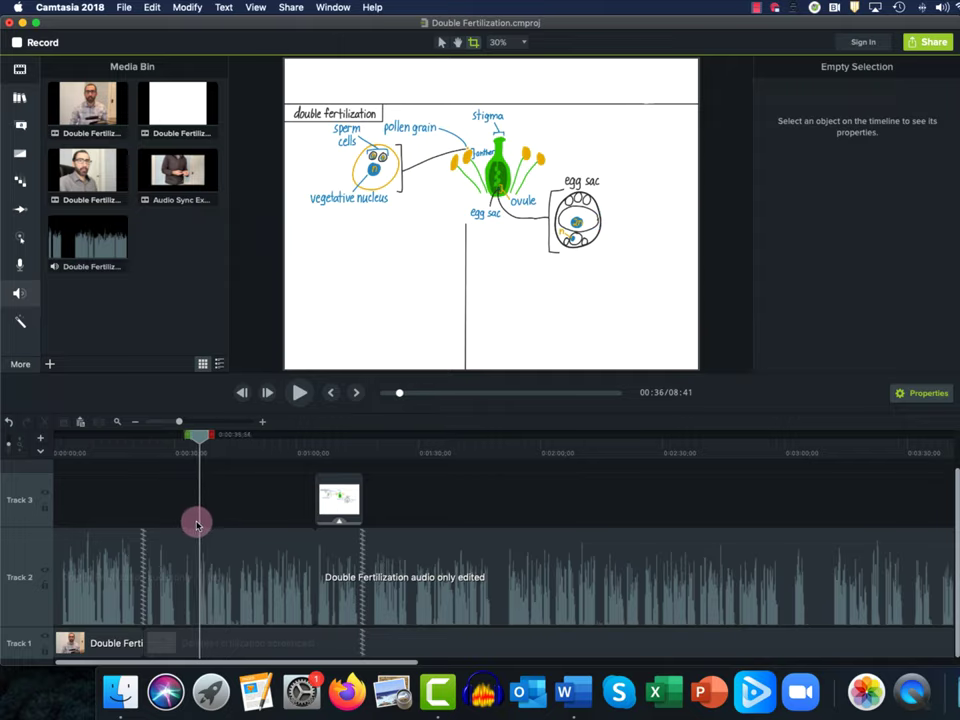
left_click_drag(179, 421, 199, 425)
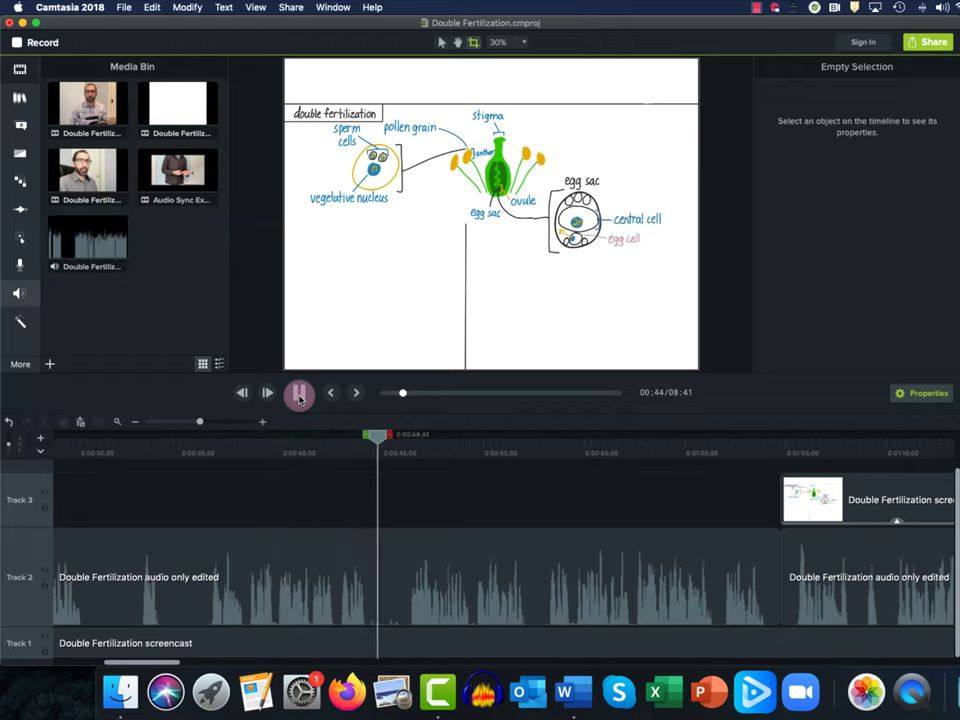
left_click(298, 392)
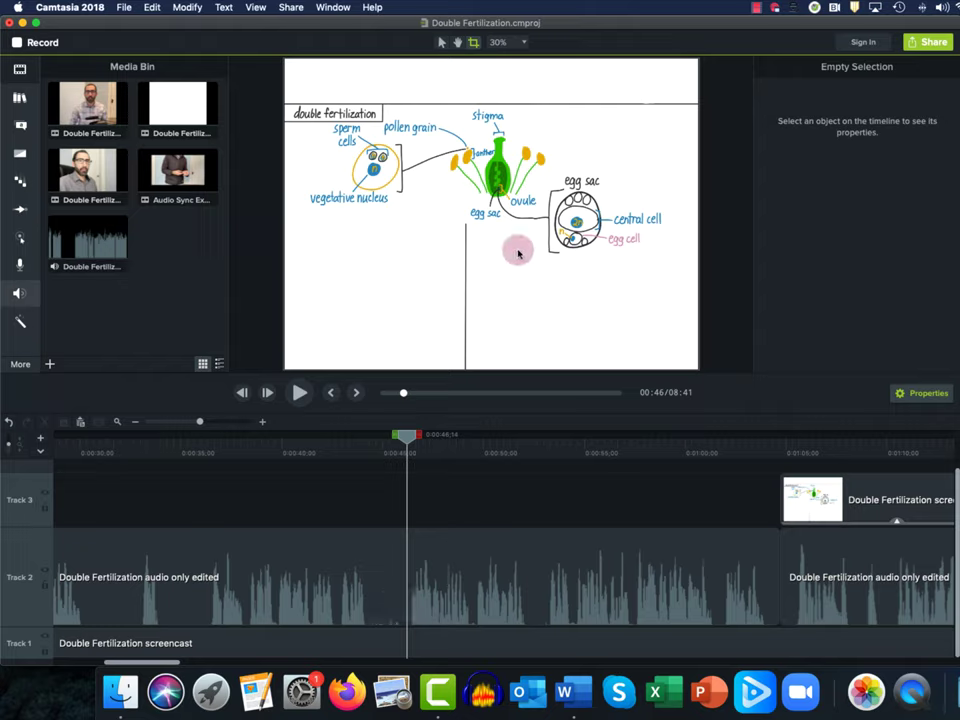
- Silence the audio in the pause from about 0:44 to 0:46
mouse_move(405, 437)
left_mouse_down()
mouse_move(368, 459)
mouse_move(381, 437)
mouse_move(419, 444)
left_mouse_up()
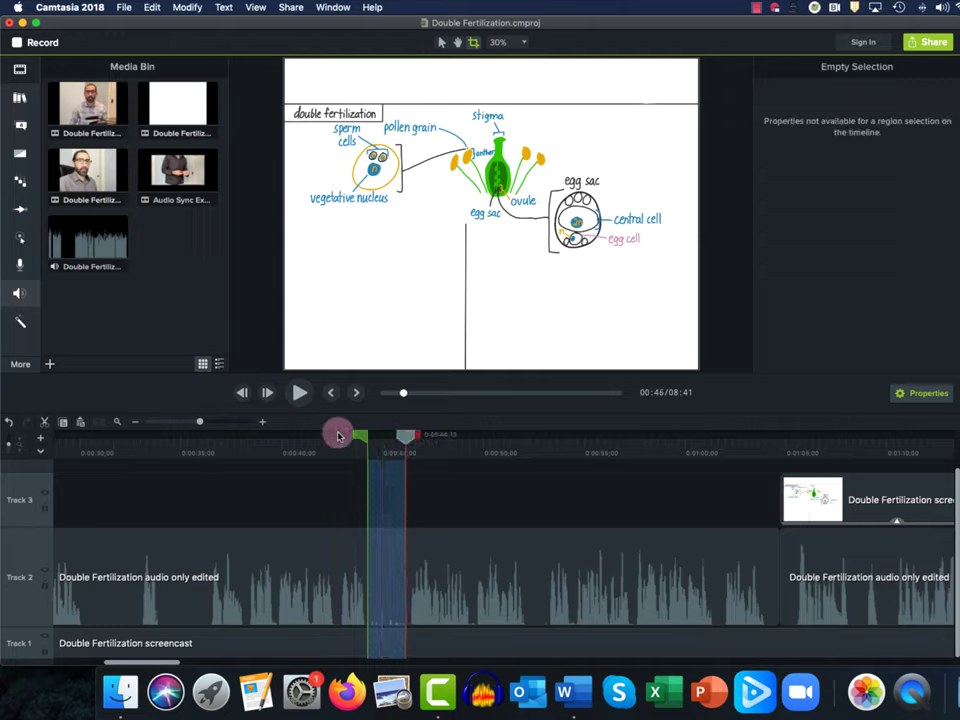
left_click(300, 392)
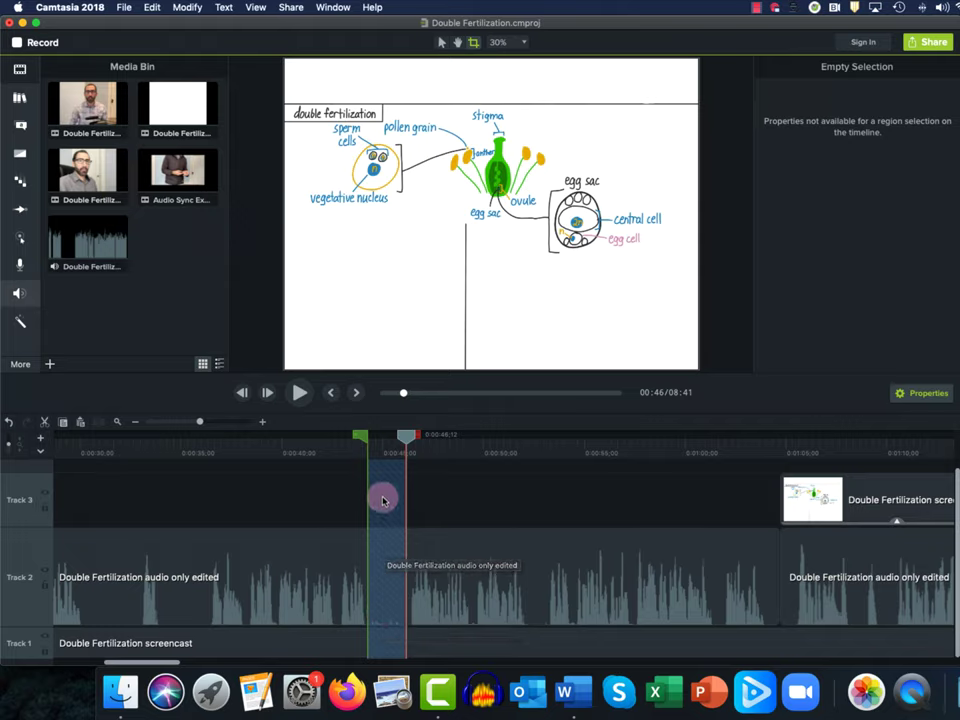
right_click(384, 545)
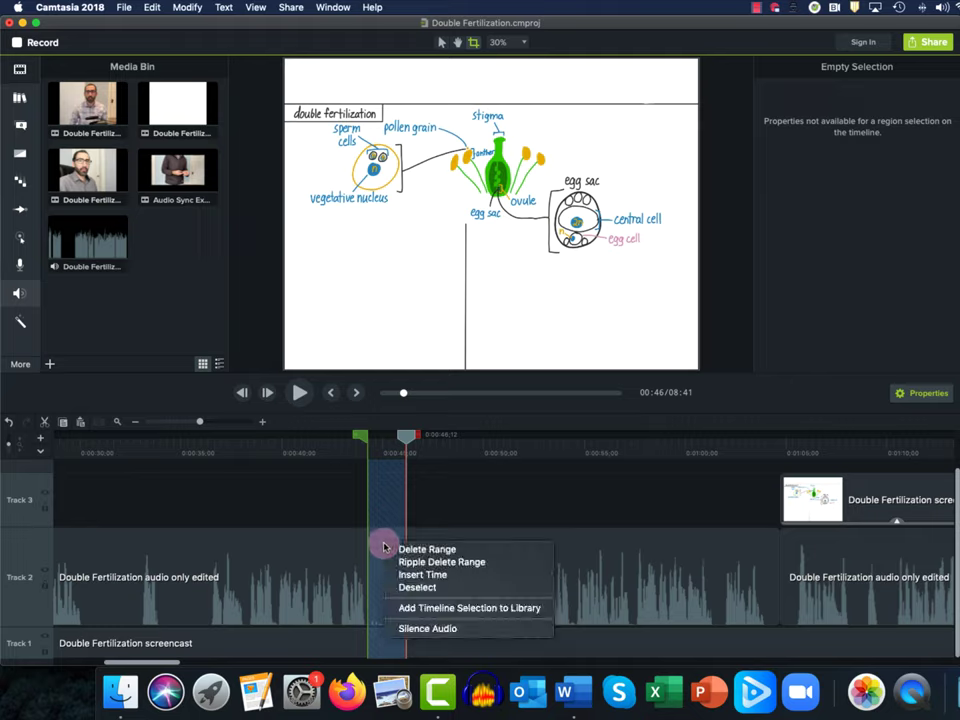
left_click(419, 629)
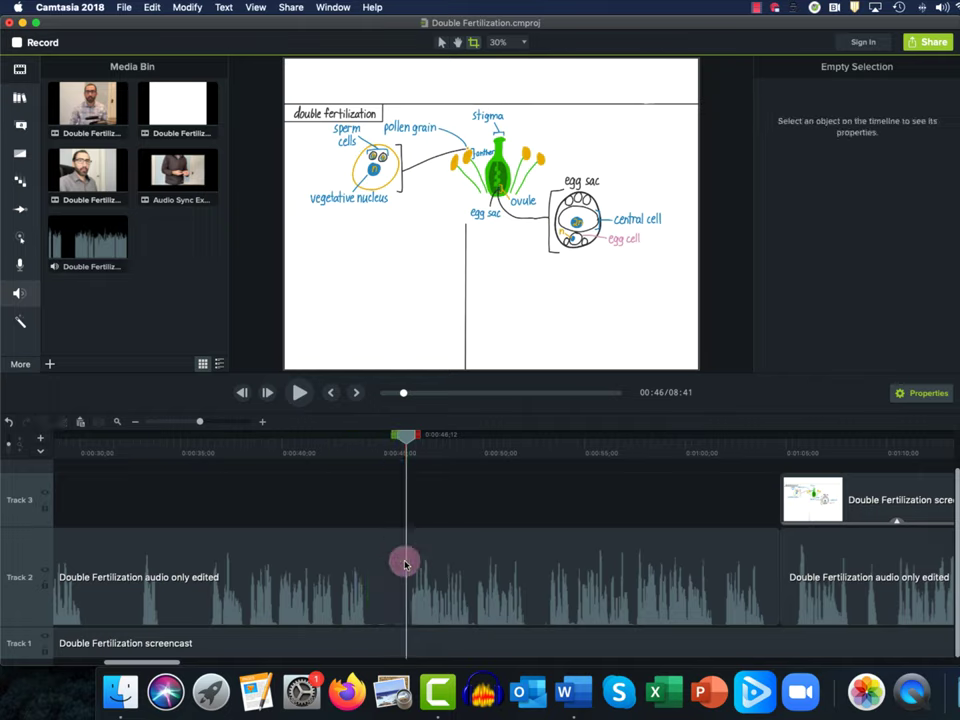
- Select the narration clip and play from about 0:42 to 0:48 to check the silenced pause
left_click(392, 611)
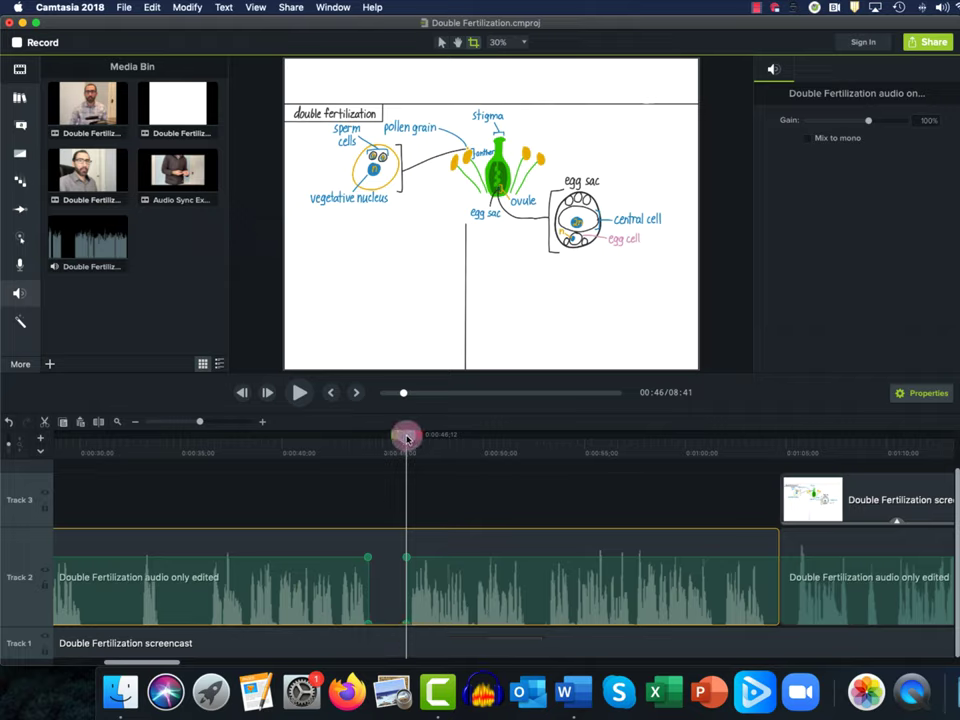
left_click_drag(405, 437, 337, 456)
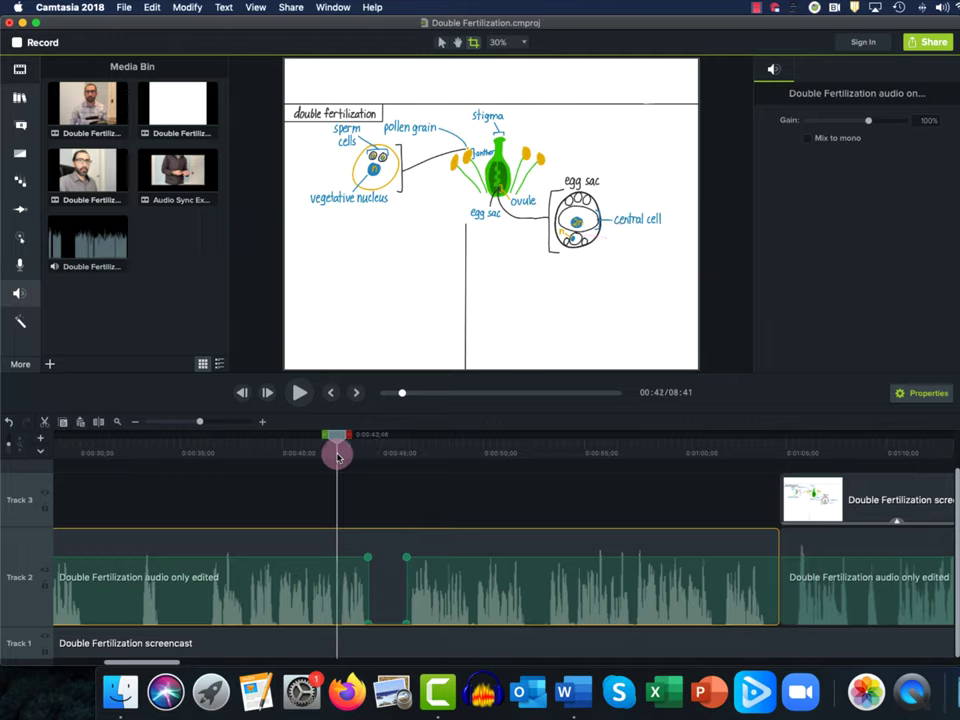
left_click(299, 393)
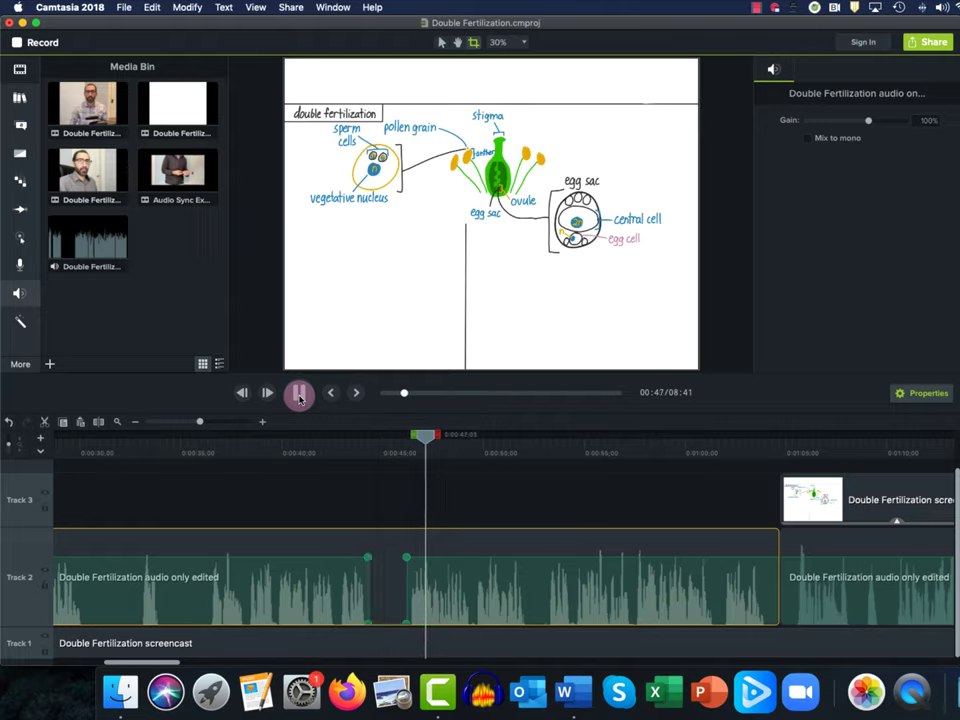
left_click(299, 394)
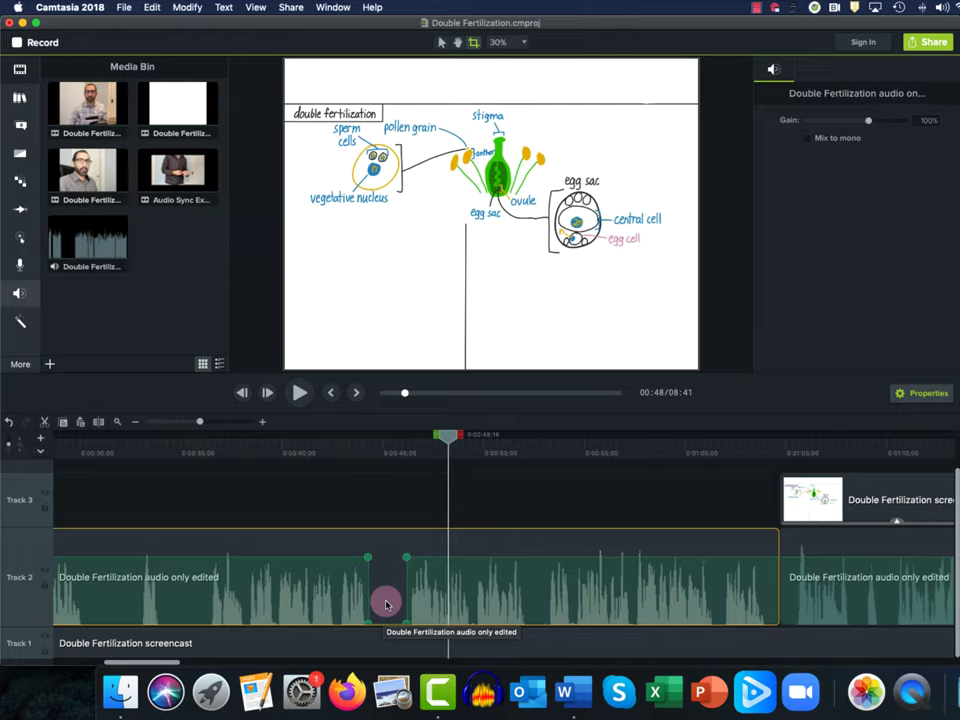
left_click_drag(441, 437, 181, 496)
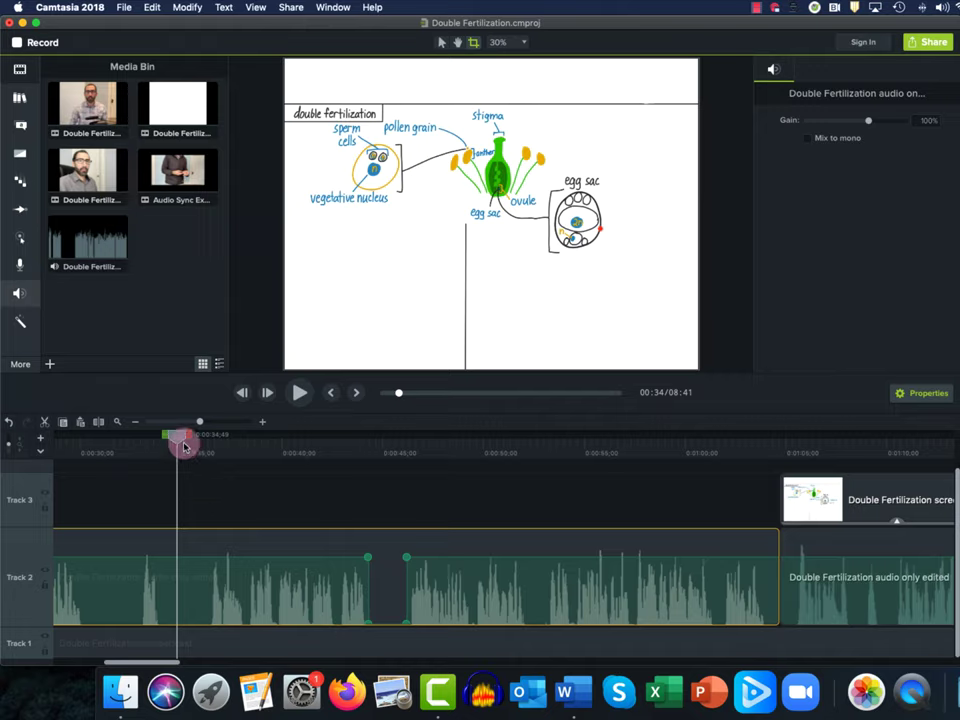
left_click_drag(184, 443, 371, 500)
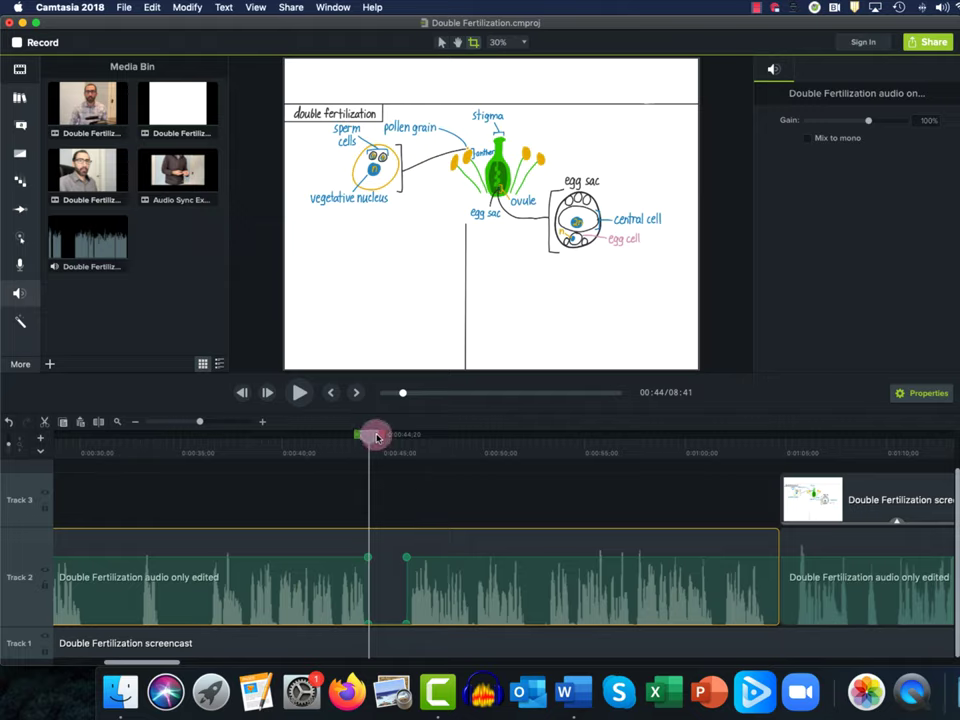
left_click_drag(380, 436, 420, 445)
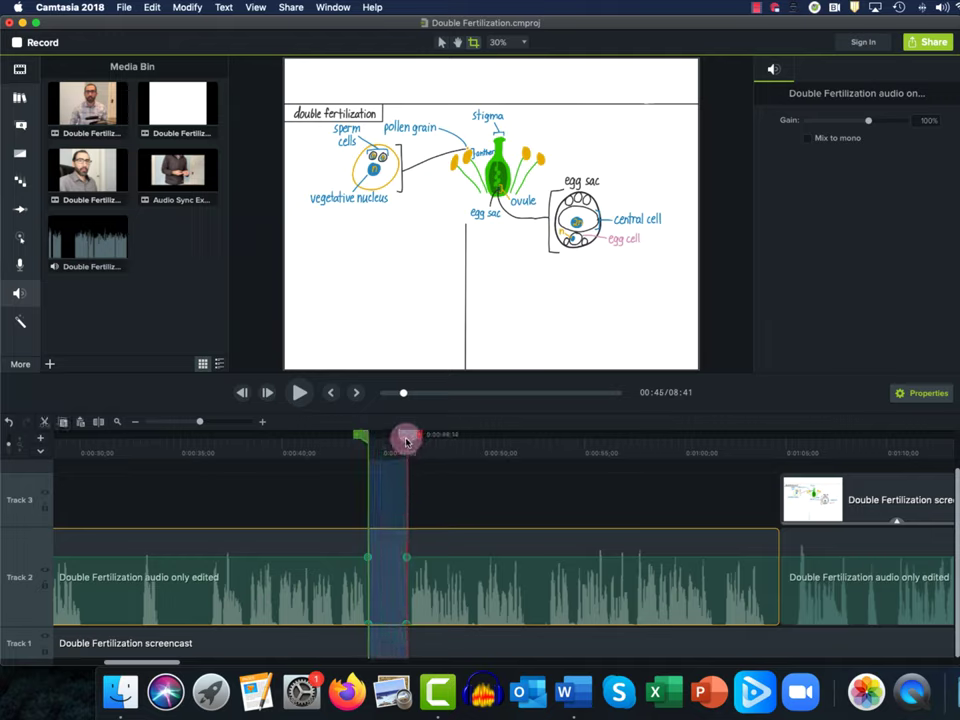
key("Delete")
- Play the narration closely from about 0:49 to 1:06, listening for unwanted noises in the pauses
left_click_drag(406, 441, 473, 493)
left_click_drag(199, 420, 216, 422)
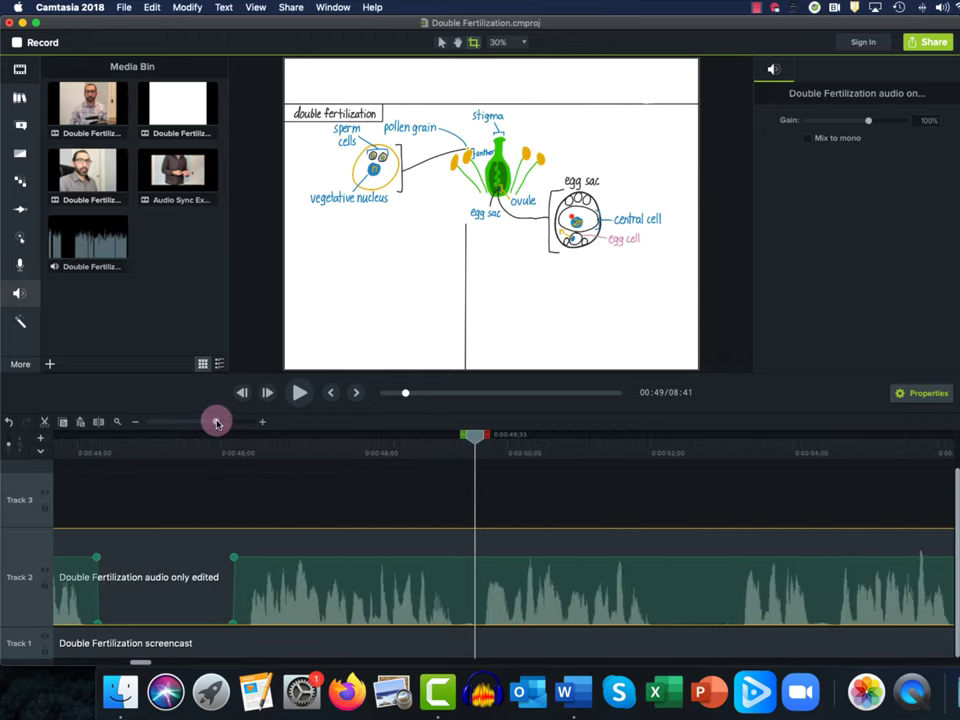
left_click(299, 394)
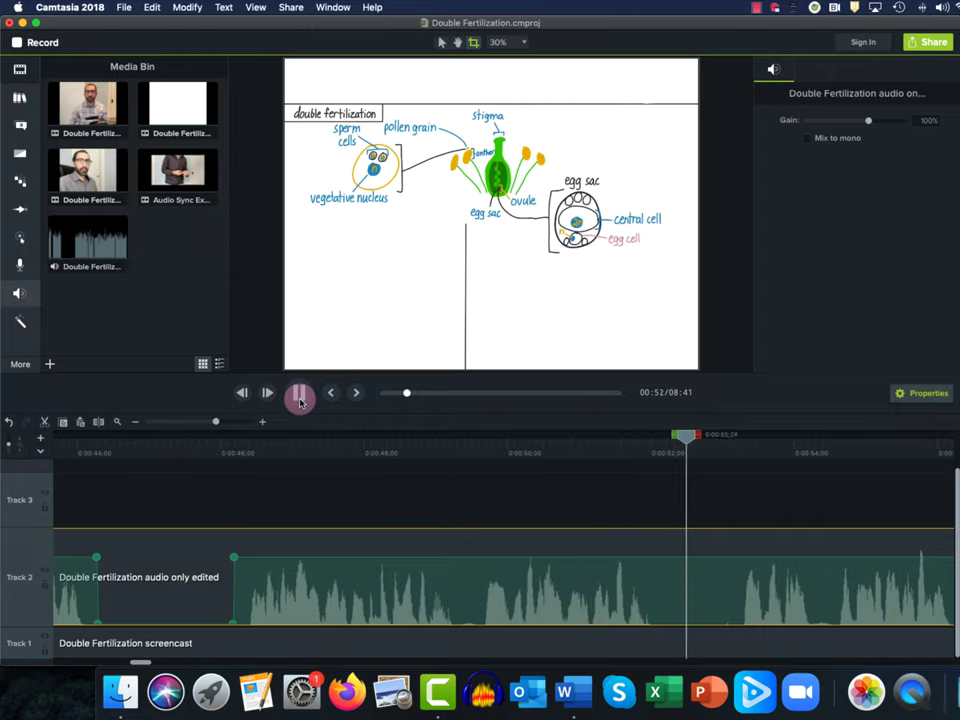
left_click(299, 397)
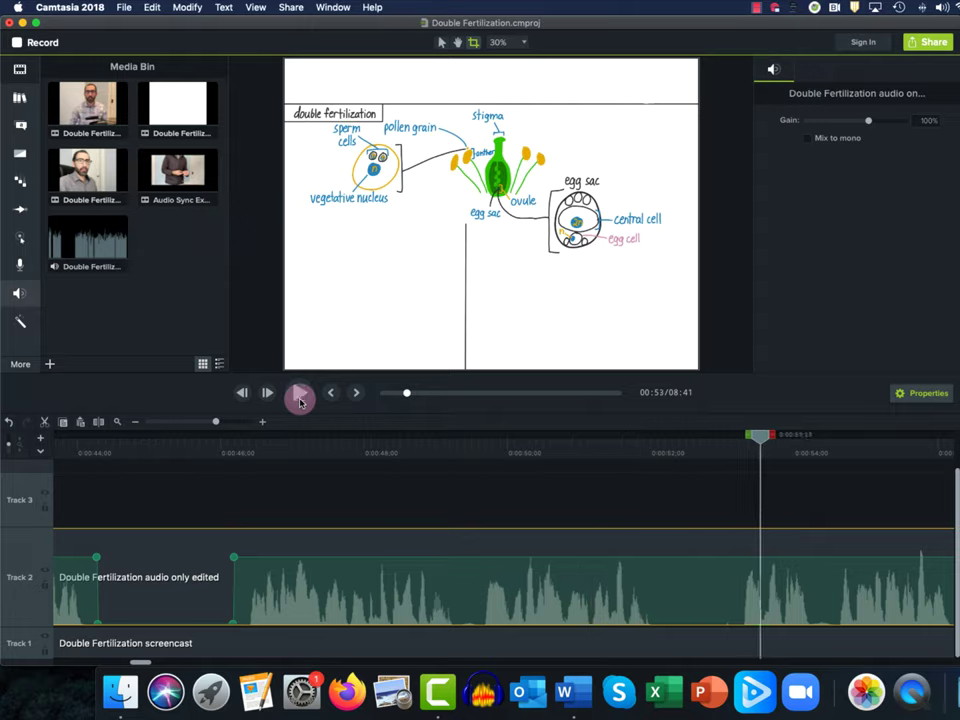
left_click(300, 400)
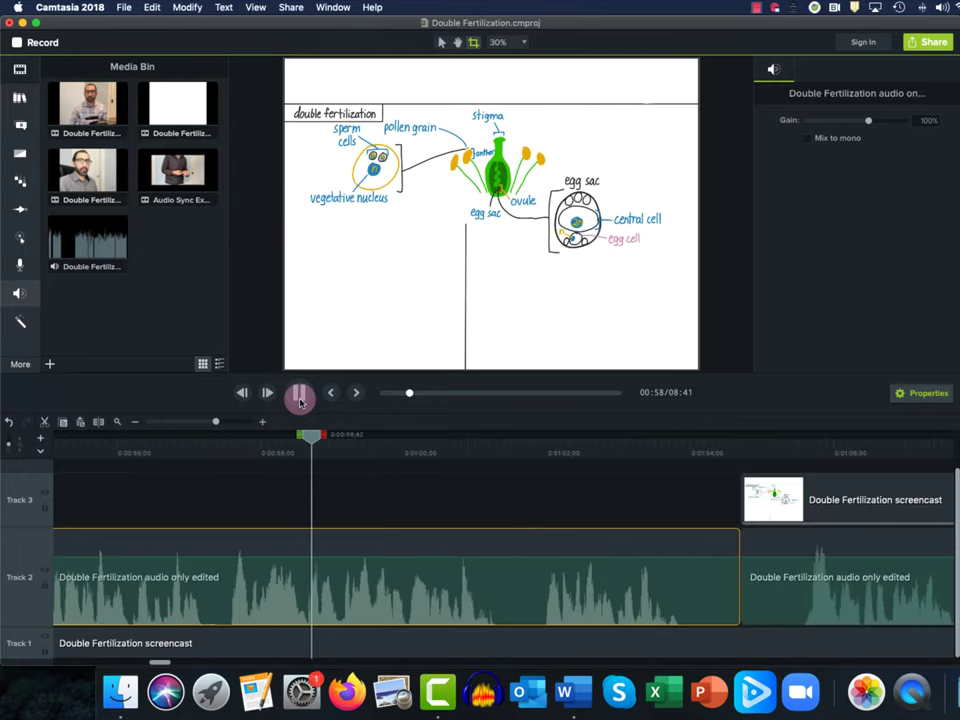
left_click(298, 394)
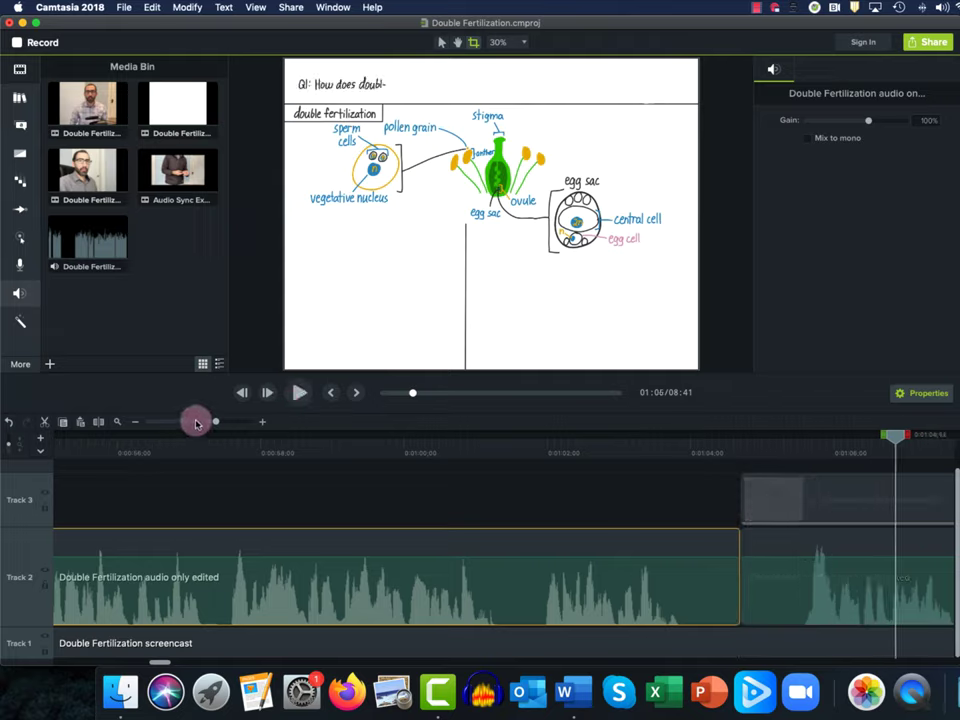
- Play the narration from about 2:10 to 2:15 and listen for noise in the pause between sentences
left_click(196, 423)
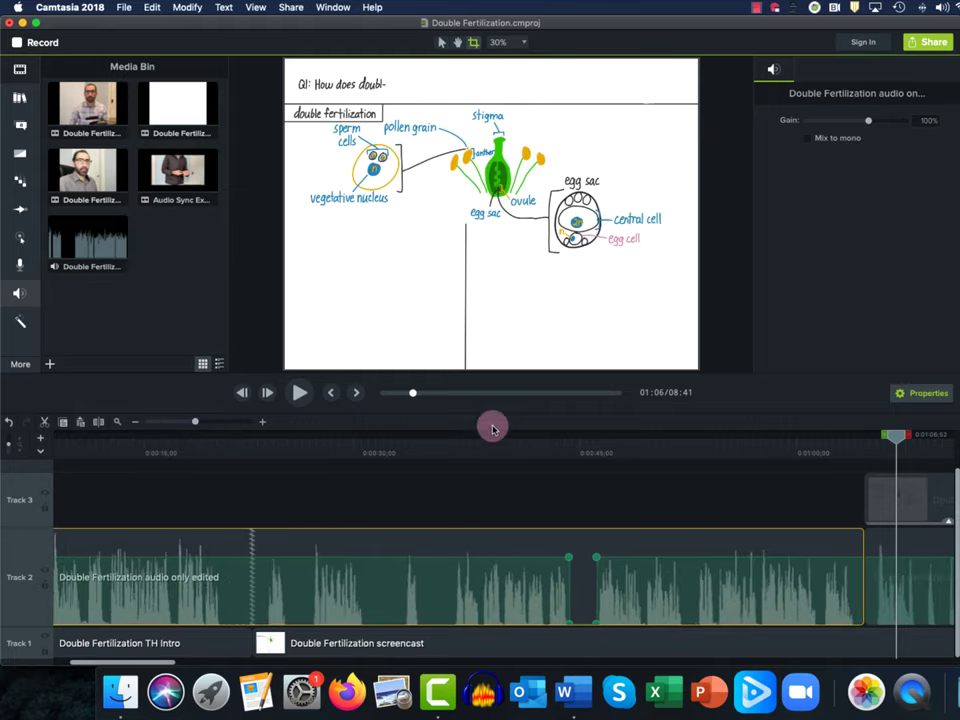
left_click_drag(414, 392, 446, 392)
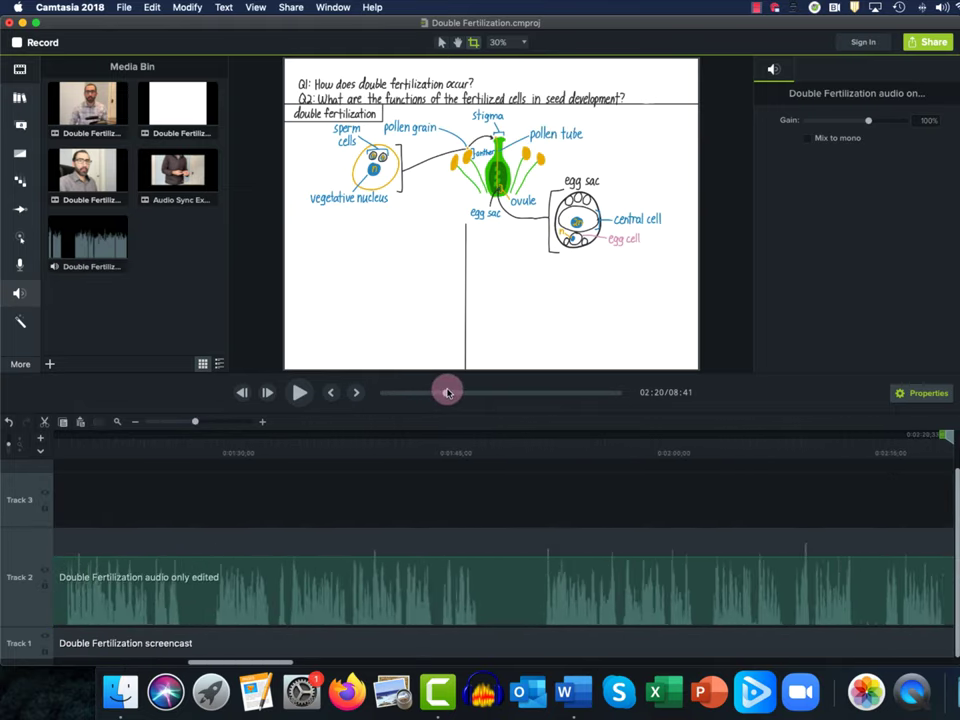
left_click(845, 450)
left_click_drag(187, 426, 206, 421)
left_click_drag(868, 443, 955, 443)
mouse_move(955, 442)
left_mouse_down()
mouse_move(442, 505)
mouse_move(452, 501)
left_mouse_up()
left_click_drag(206, 426, 213, 424)
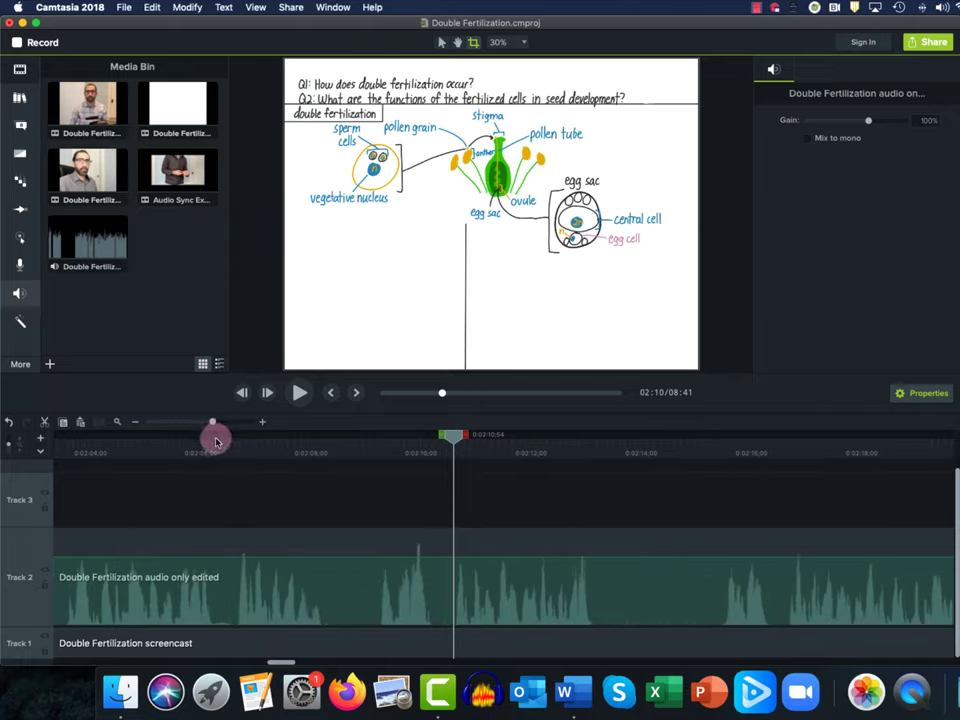
left_click(298, 392)
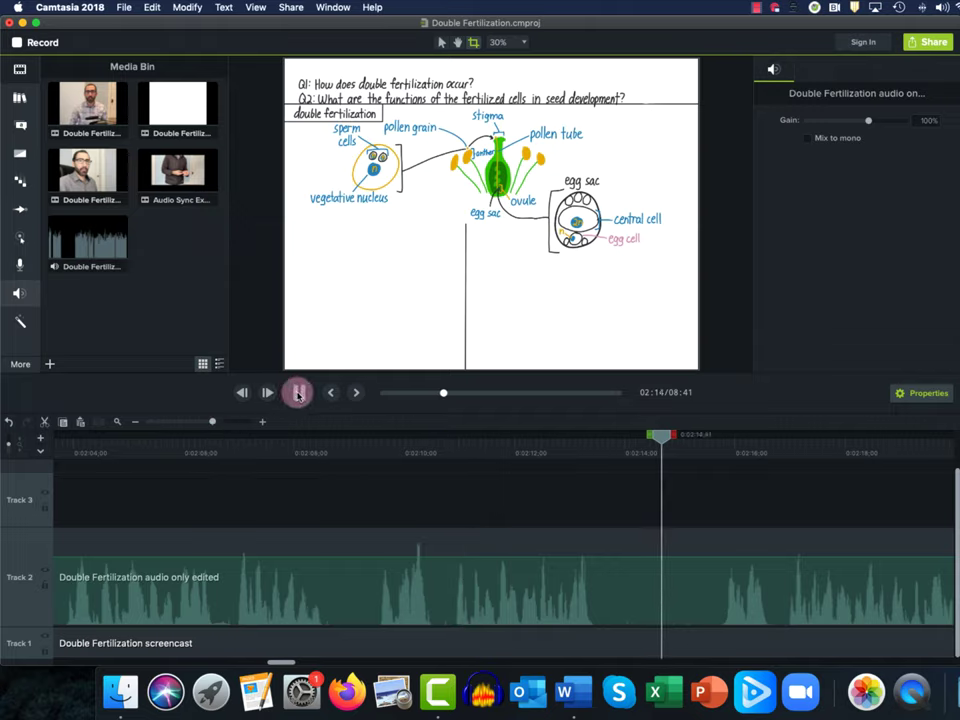
left_click(298, 392)
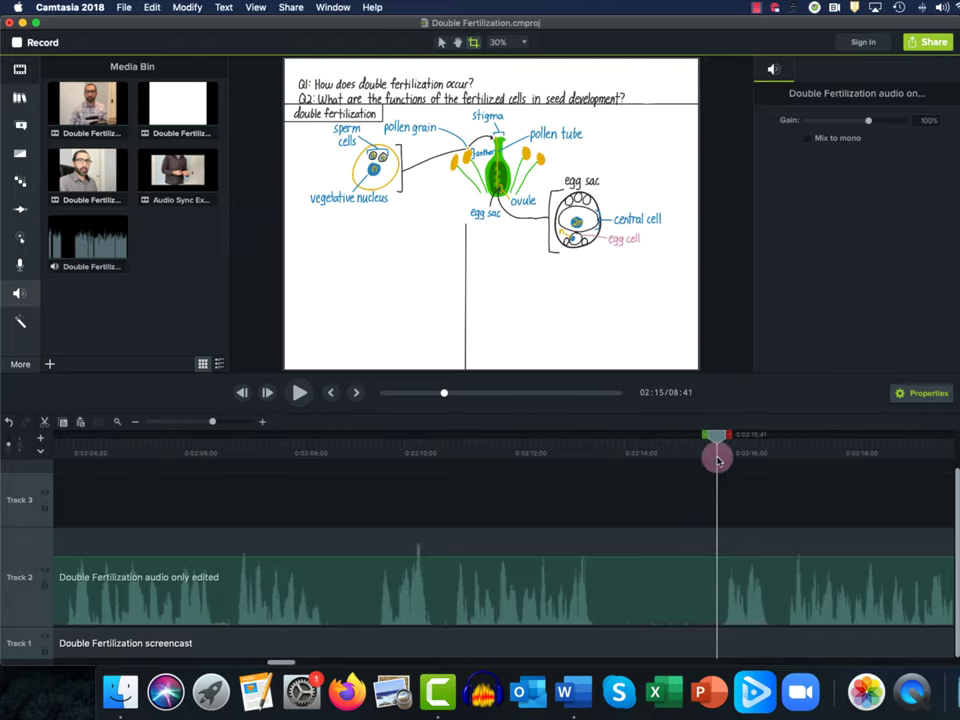
- Silence the audio in the pause from about 2:13 to 2:15, then raise the silenced section's volume slightly above zero
left_click_drag(707, 436, 602, 467)
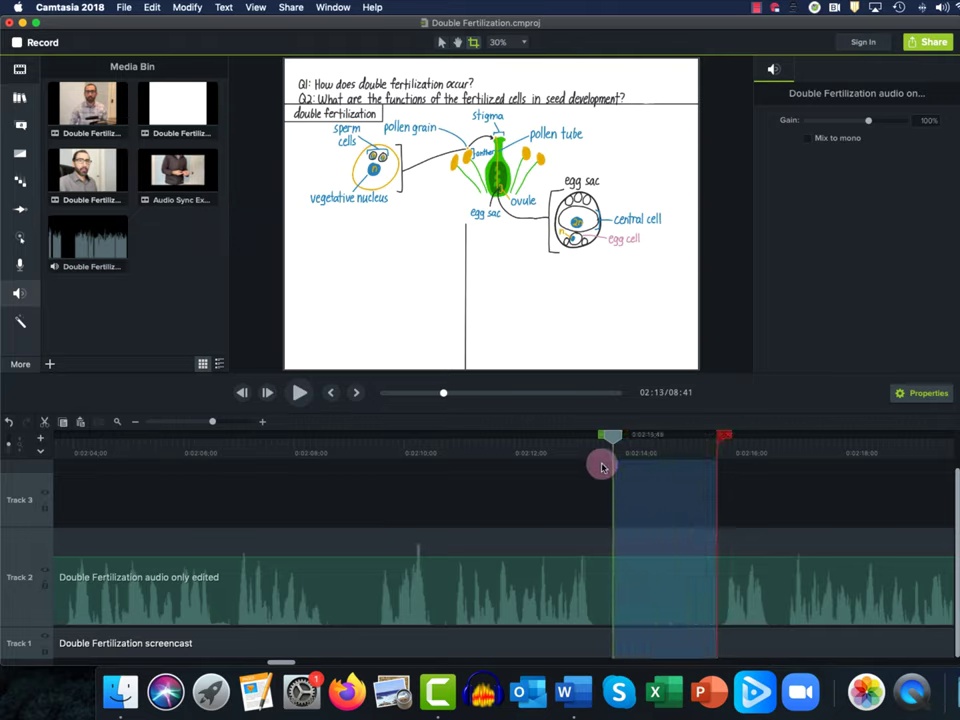
right_click(688, 498)
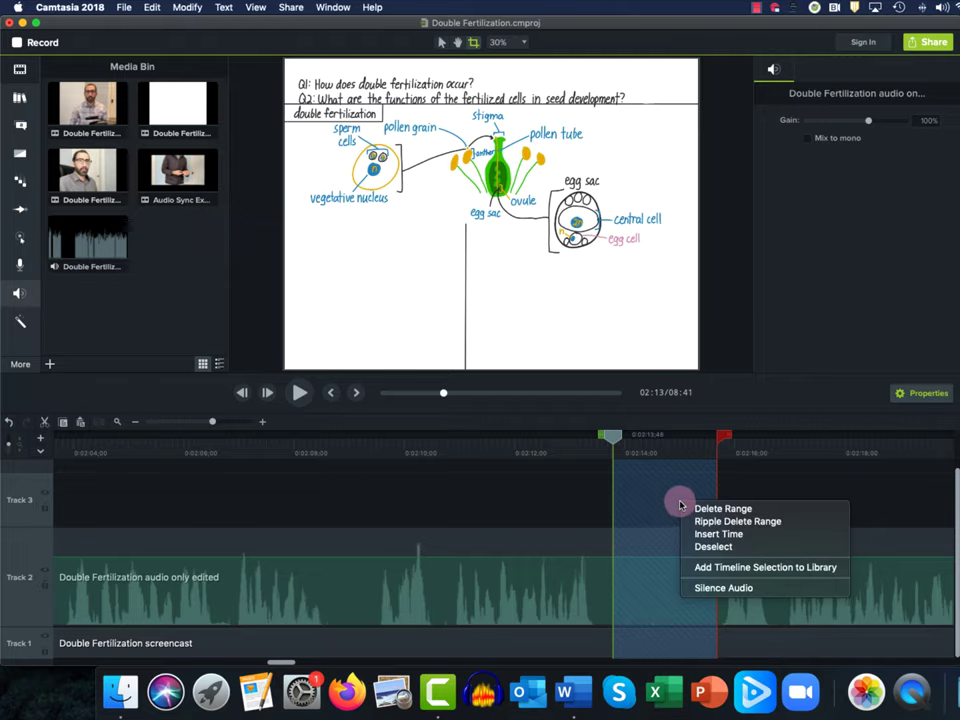
left_click(716, 587)
left_click_drag(609, 439, 564, 447)
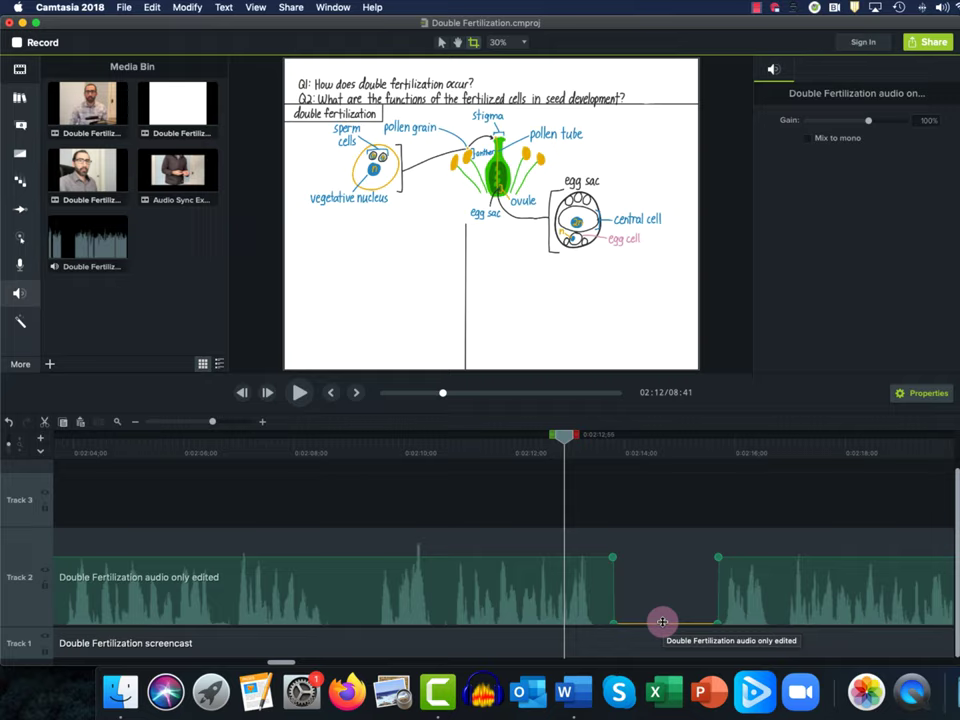
left_click_drag(662, 622, 668, 603)
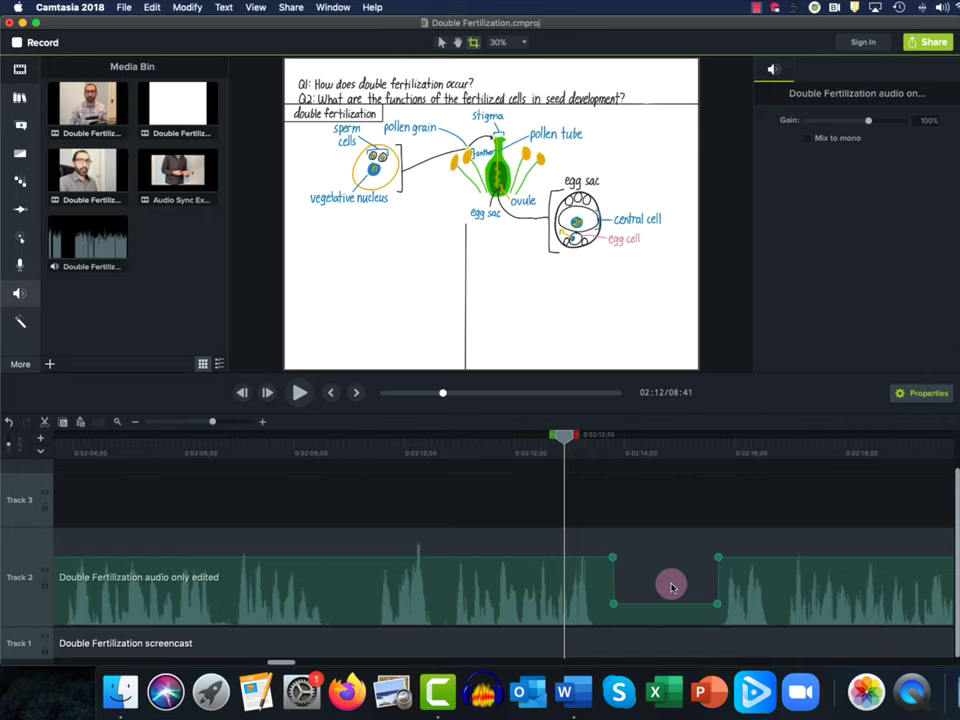
- Switch to the Video Editing Guide in Word and highlight item 6, "(Optional) Add credits section at end"
key("super+Tab")
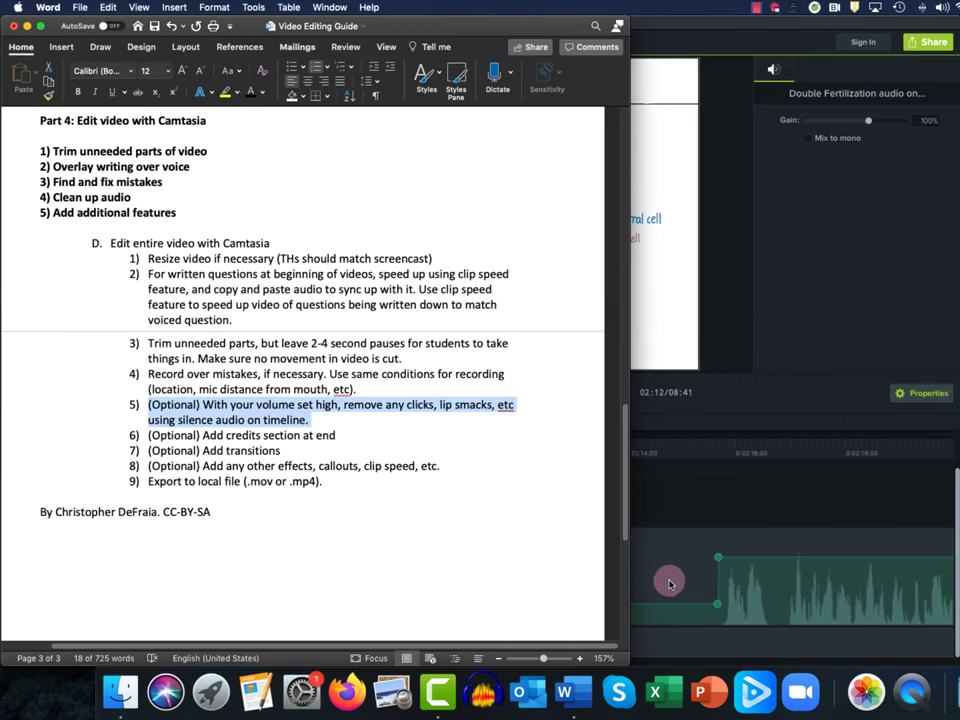
left_click(253, 437)
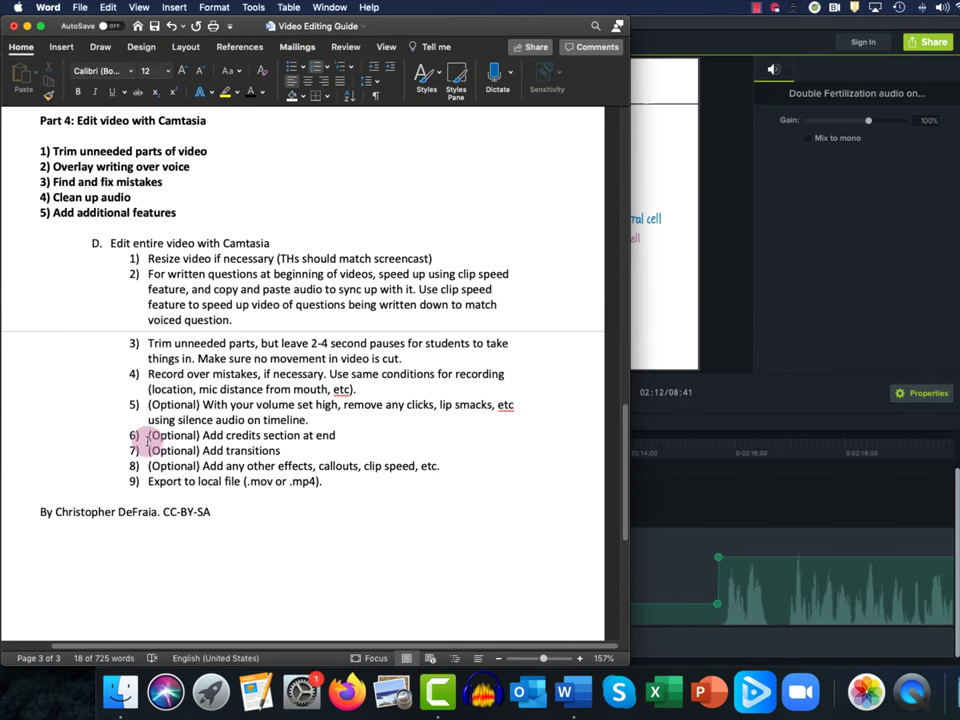
left_click_drag(147, 437, 345, 441)
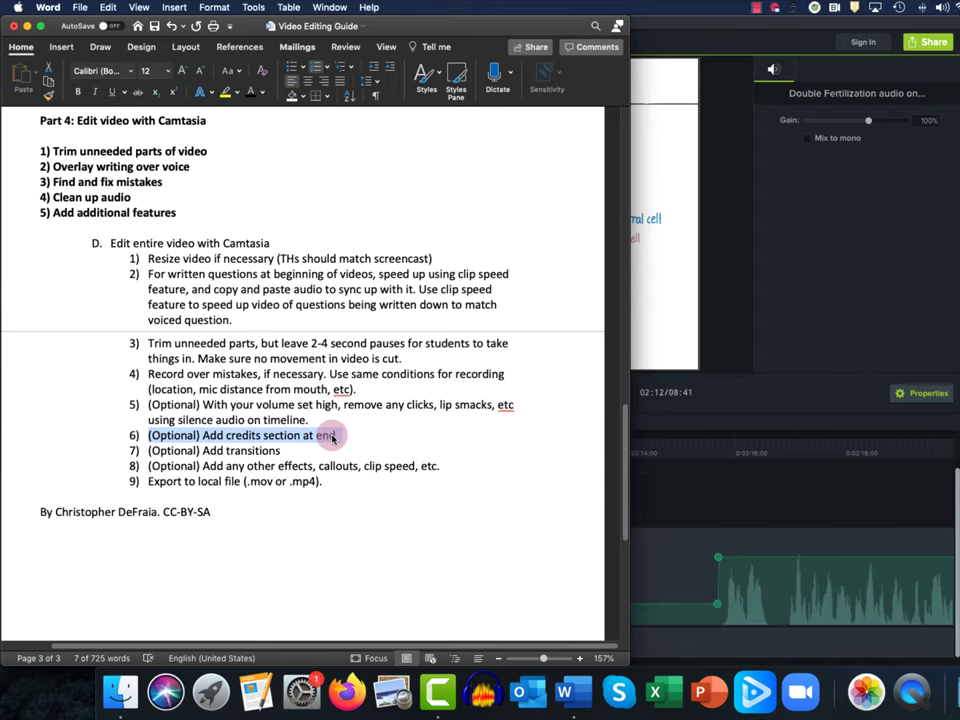
- Open Credits for Vid Prod Course.cmproj from the Credits folder of the Double Fertilization Video folder and play it to the end
key("super+Tab")
key("super+Tab")
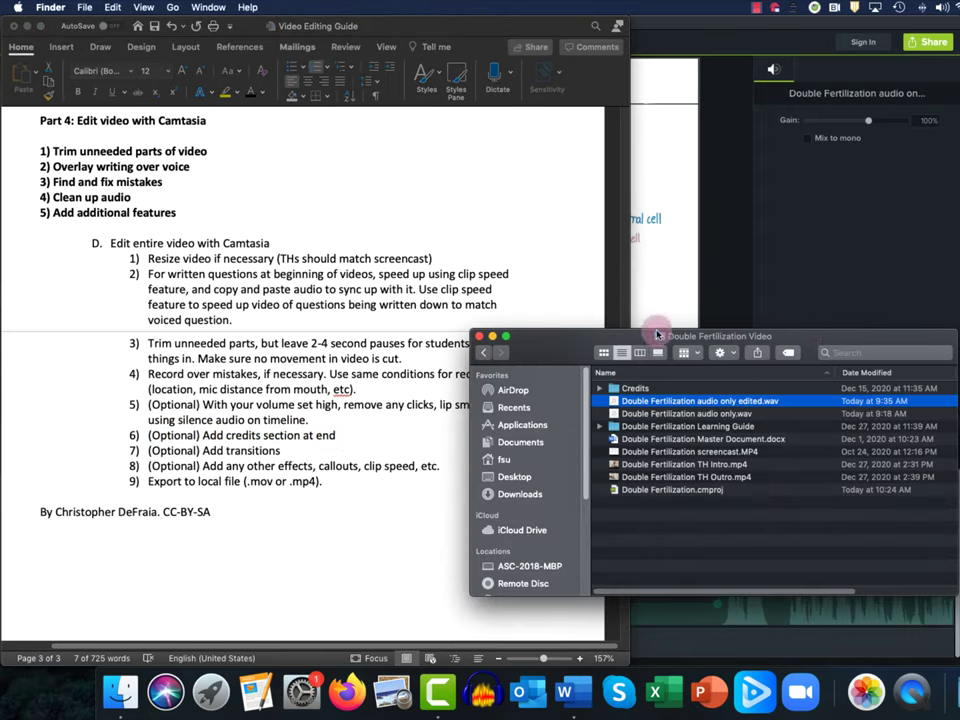
double_click(631, 389)
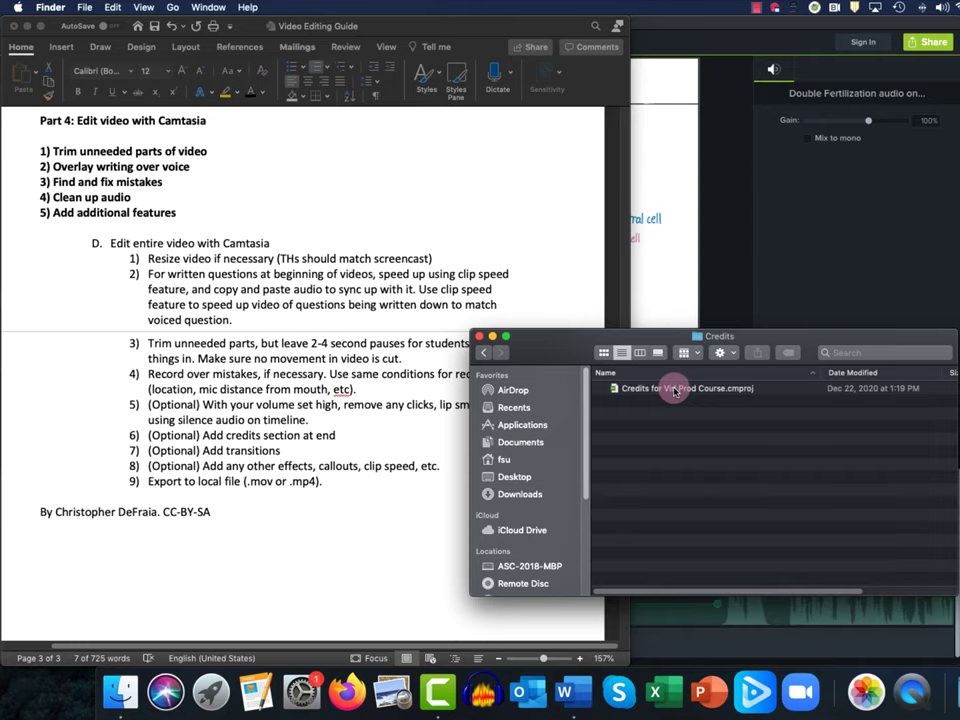
double_click(673, 389)
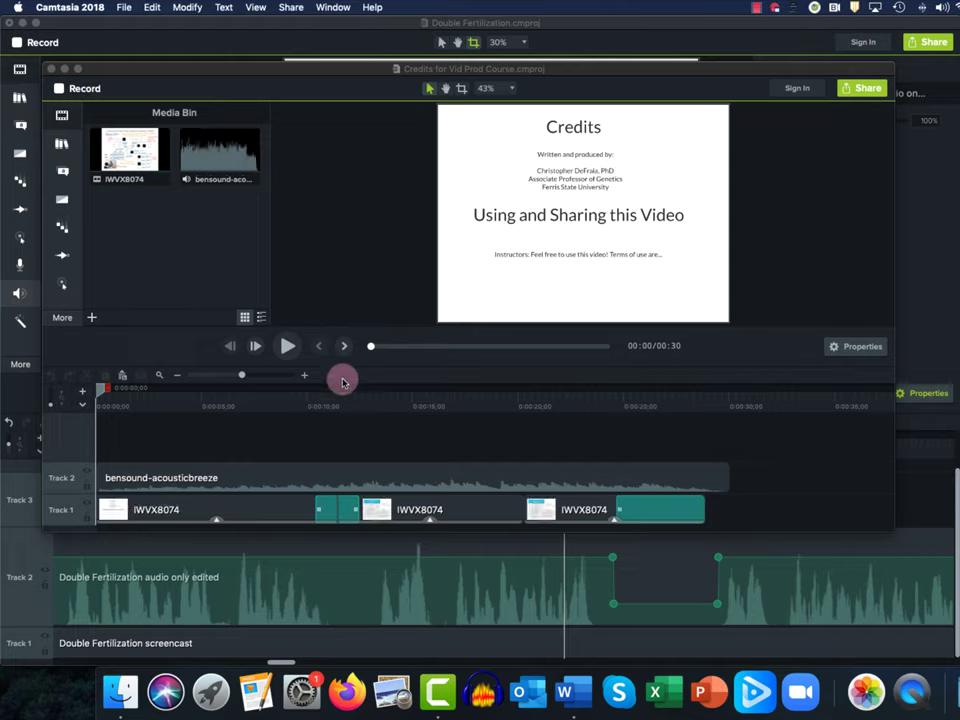
left_click(287, 347)
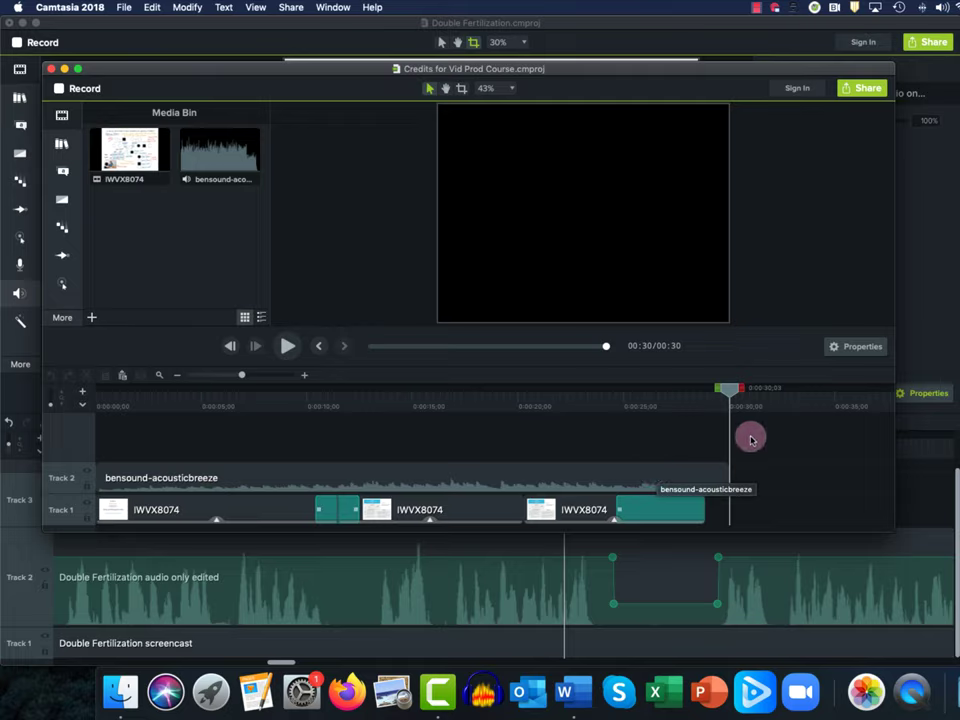
- Copy all the credits clips with their music and paste them at the end of the Double Fertilization timeline, at about 8:41
left_click_drag(765, 470, 197, 459)
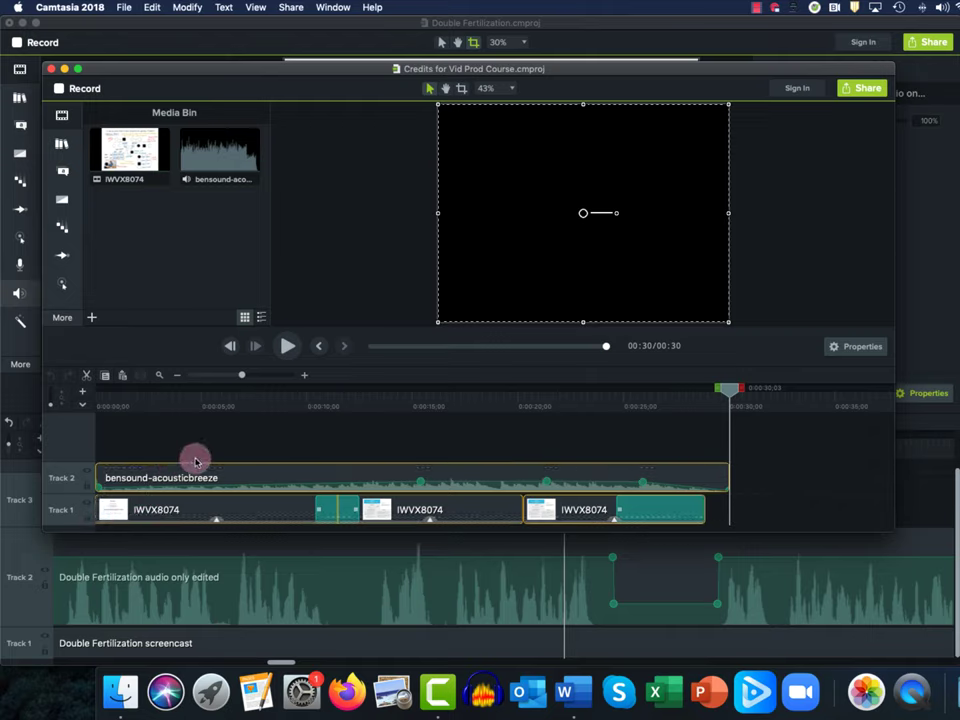
left_click(64, 69)
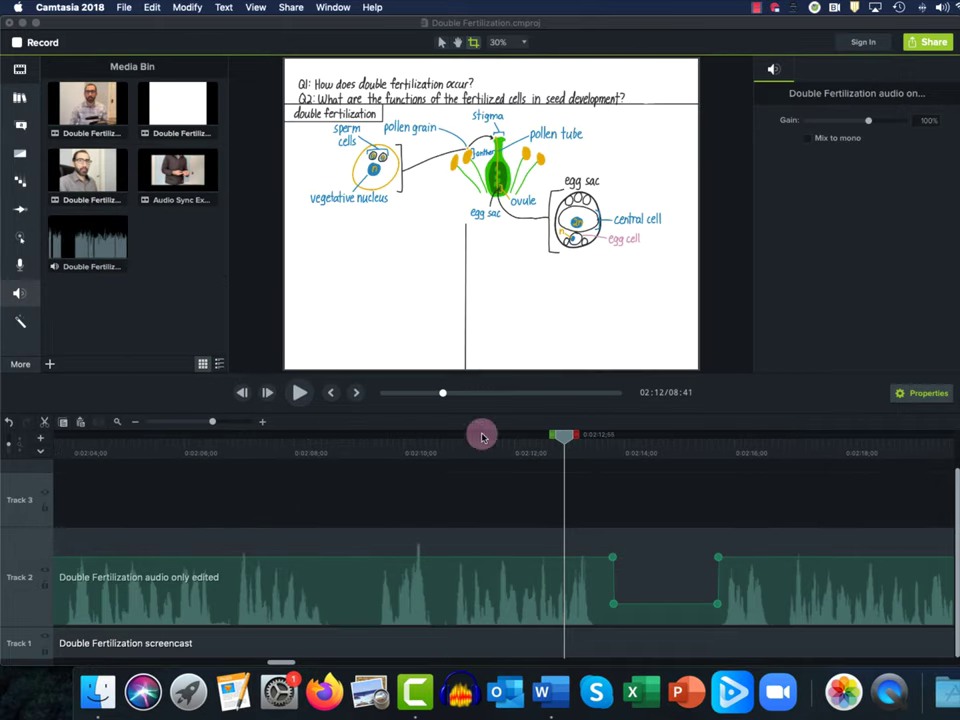
left_click_drag(455, 402, 618, 397)
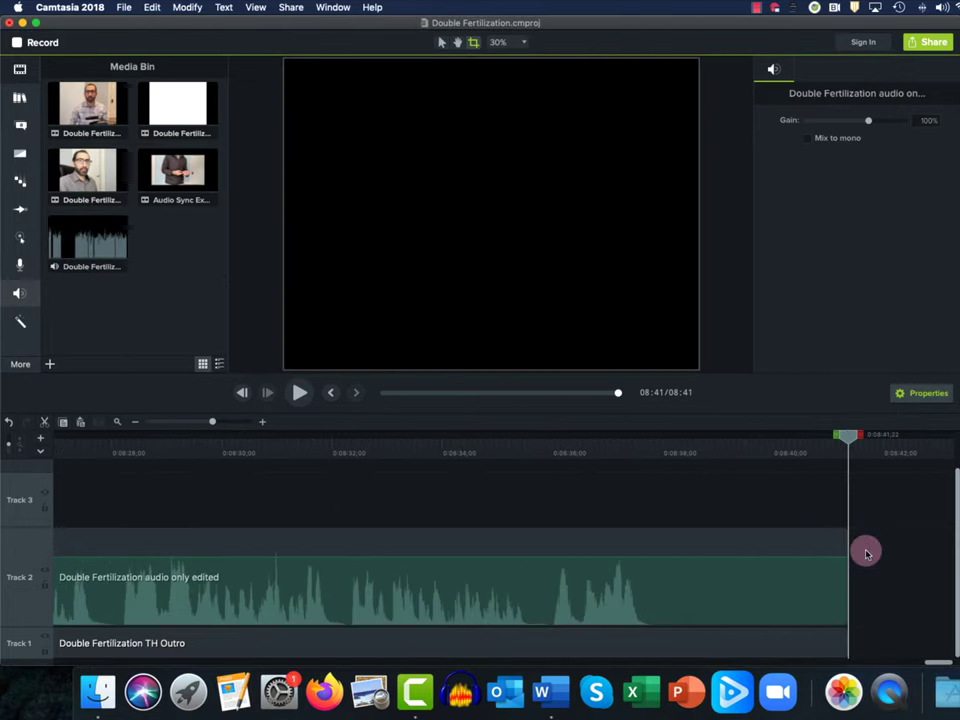
left_click(864, 646)
right_click(857, 645)
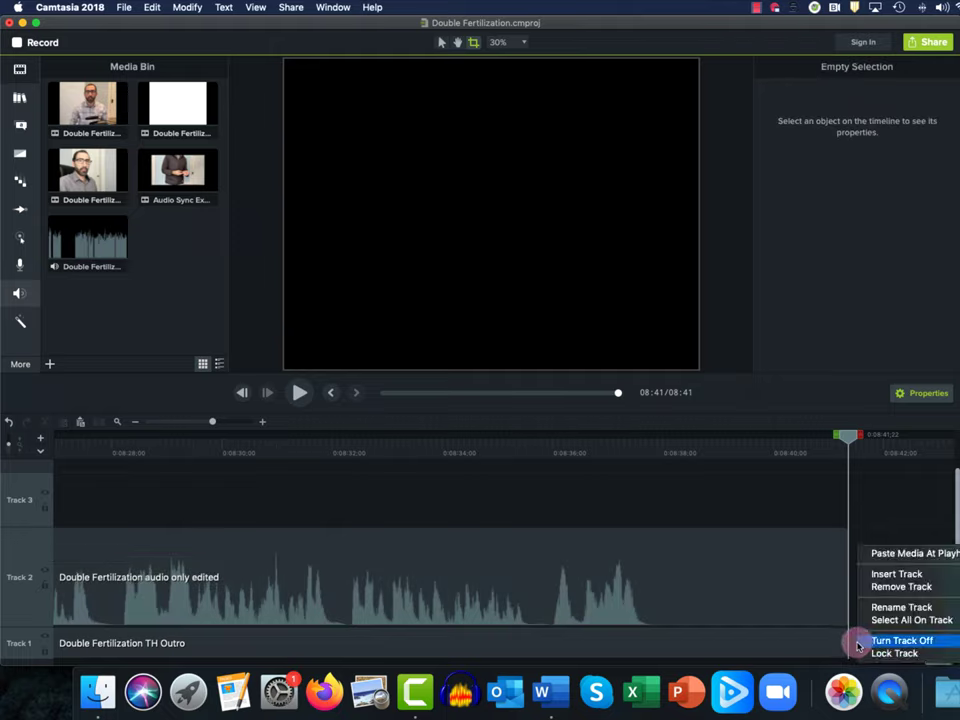
left_click(894, 556)
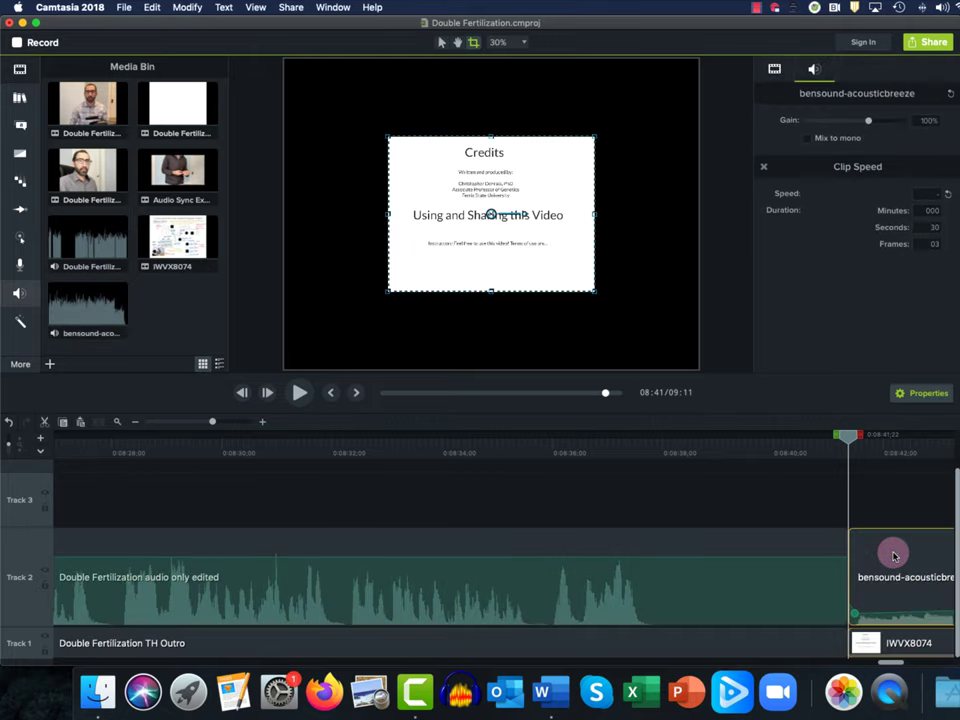
- Scale the pasted credits clips to fit the canvas and scrub to about 9:02 to check the license slide
left_click_drag(850, 440, 885, 445)
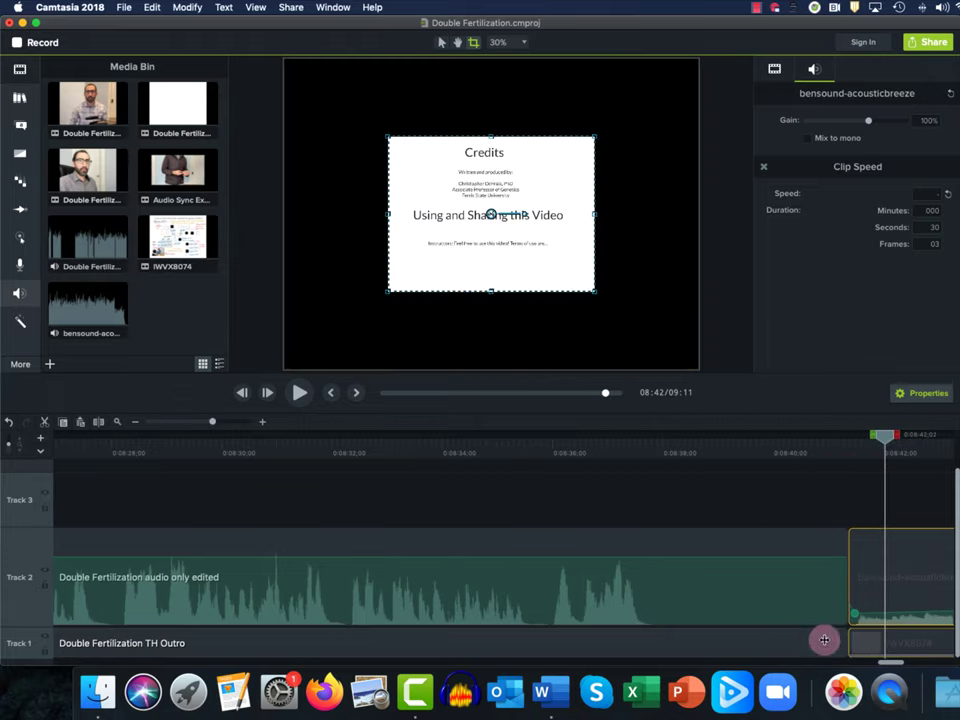
left_click_drag(896, 661, 917, 666)
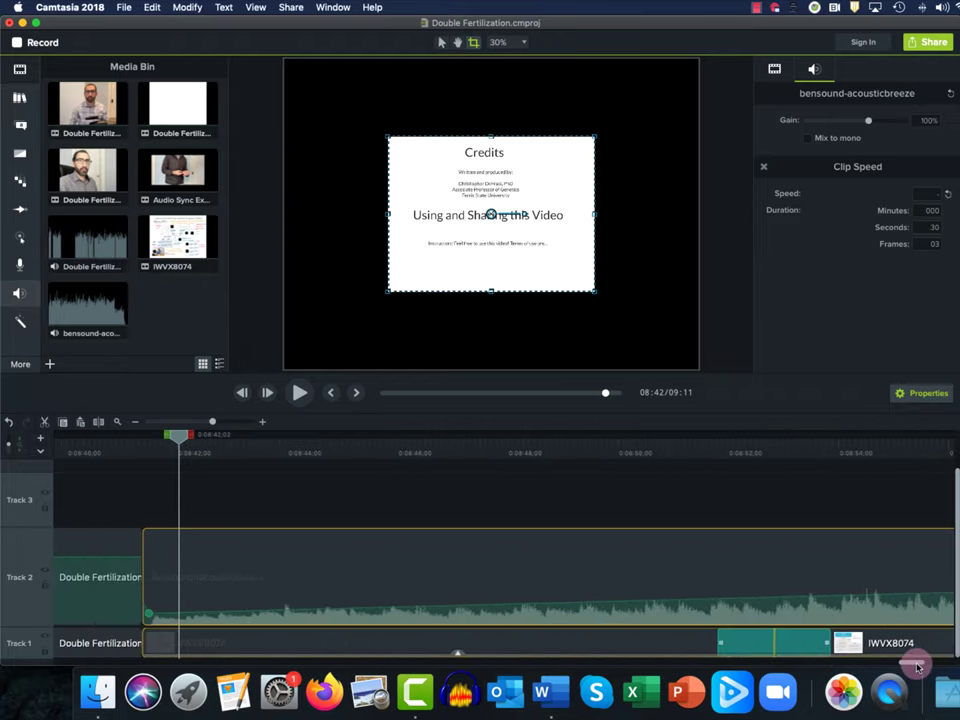
right_click(477, 238)
mouse_move(521, 295)
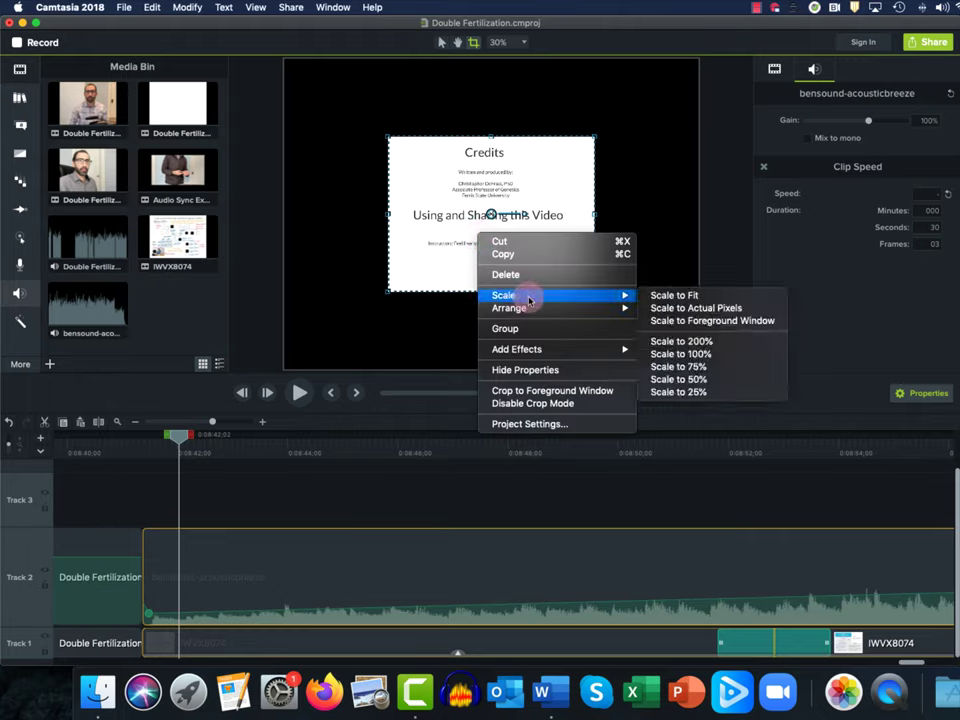
left_click(656, 295)
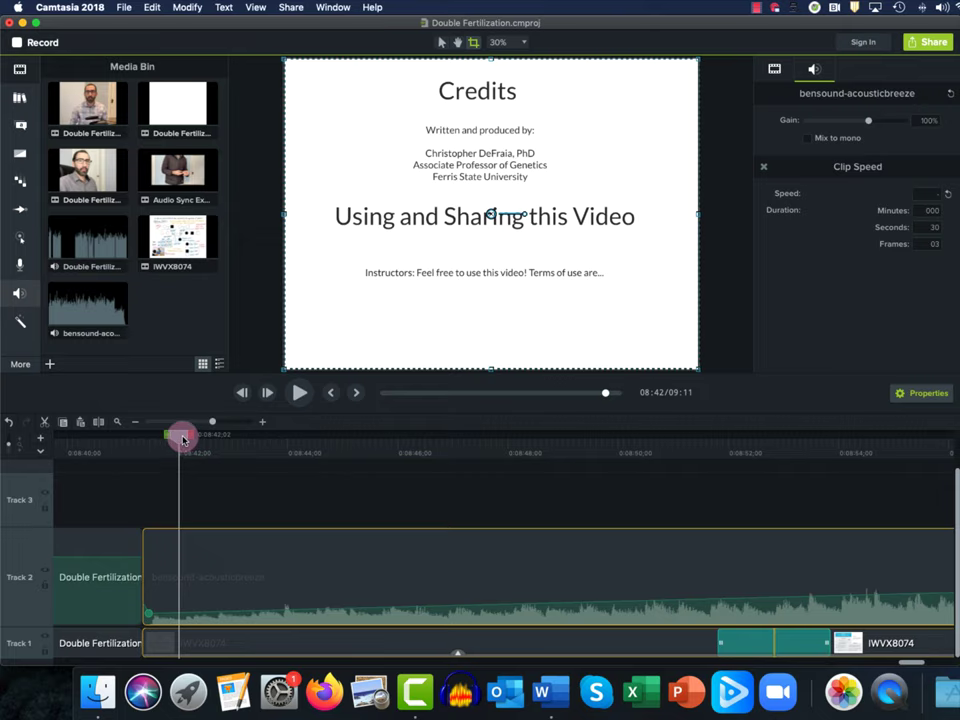
left_click_drag(182, 438, 522, 480)
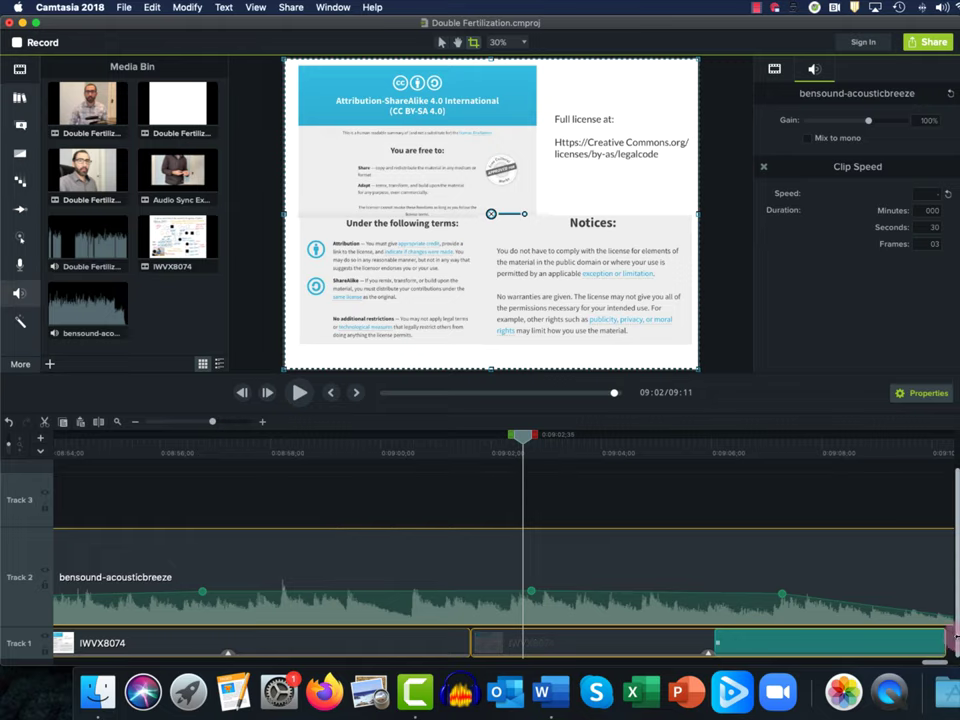
- Play from about 8:36 to 8:44 to check the change from the outro to the opening credits
left_click_drag(943, 660, 892, 667)
left_click(597, 450)
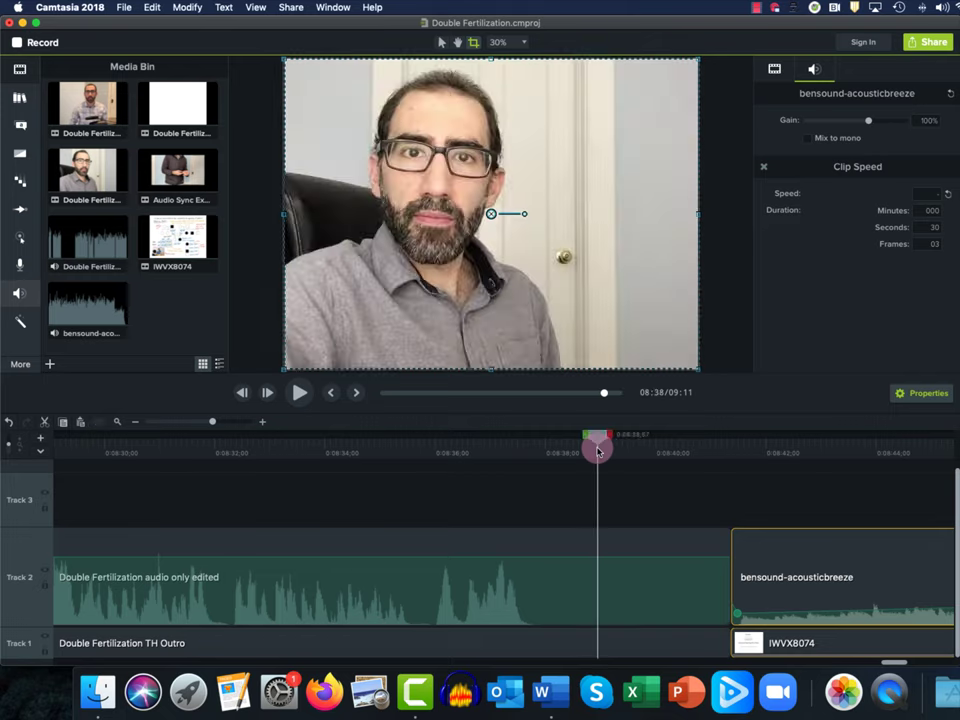
left_click_drag(213, 421, 205, 422)
left_click_drag(590, 446, 499, 461)
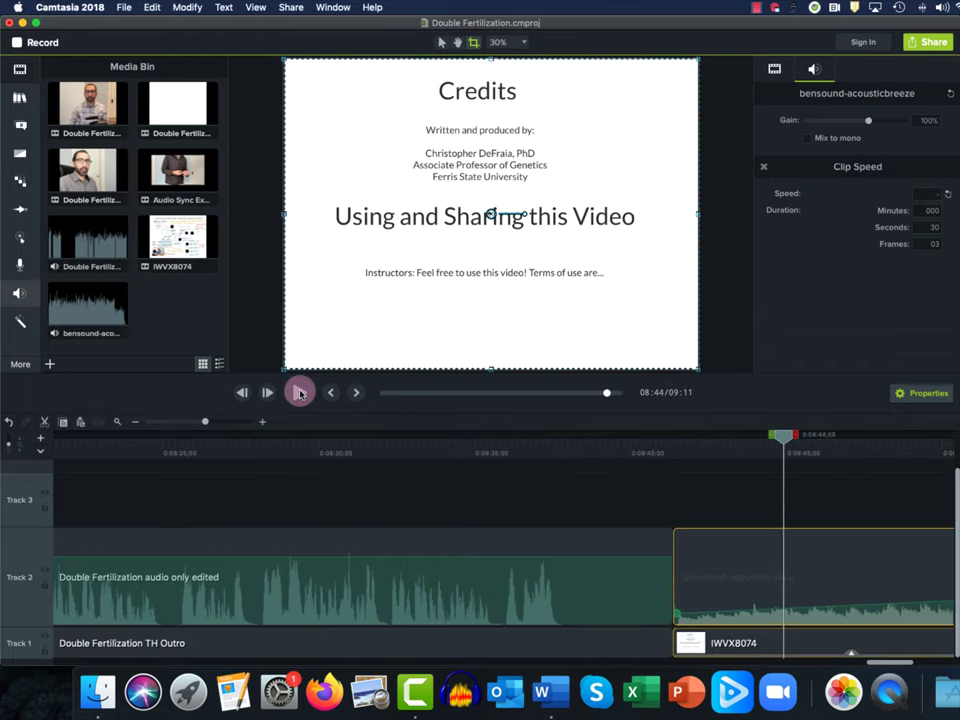
left_click(299, 392)
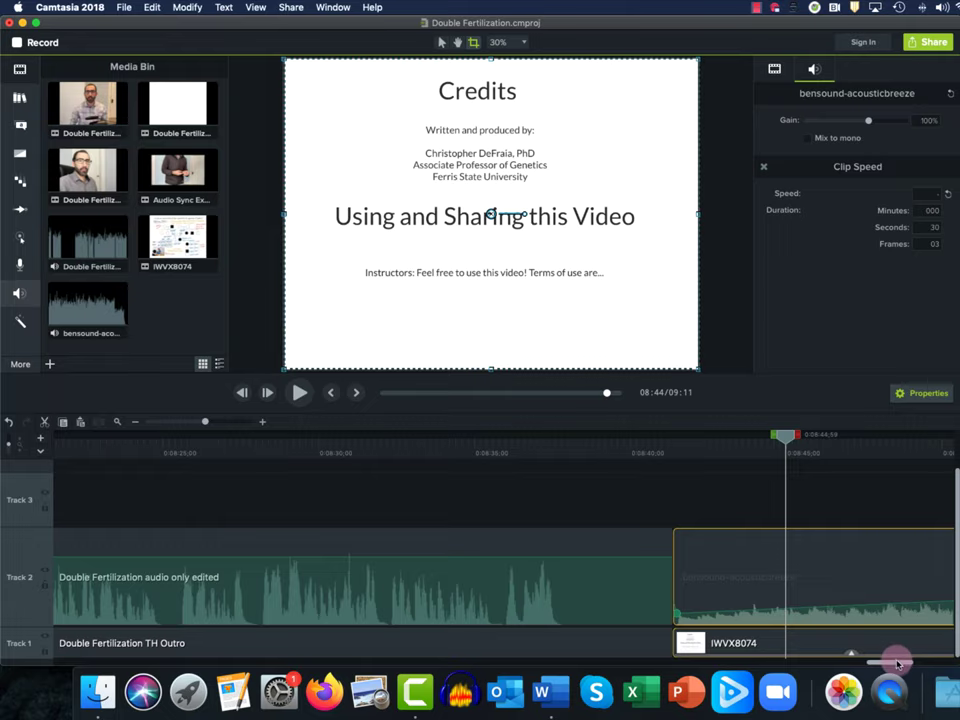
- Play the credits from about 8:50 to 8:55 to check the transition into the license slide
left_click_drag(900, 663, 925, 664)
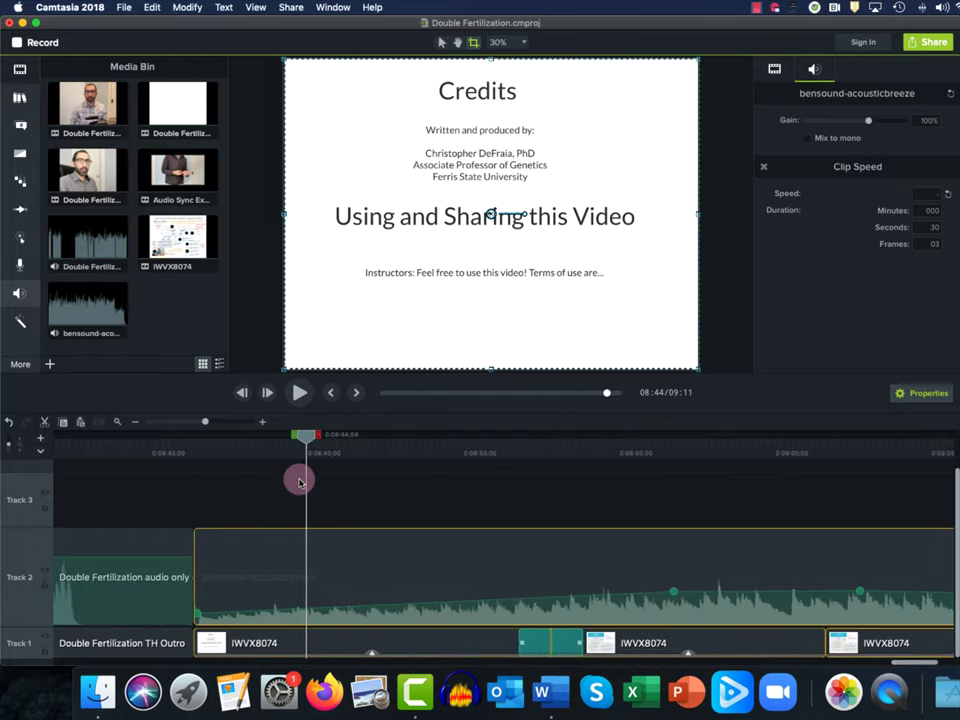
left_click_drag(307, 432, 458, 450)
left_click(302, 393)
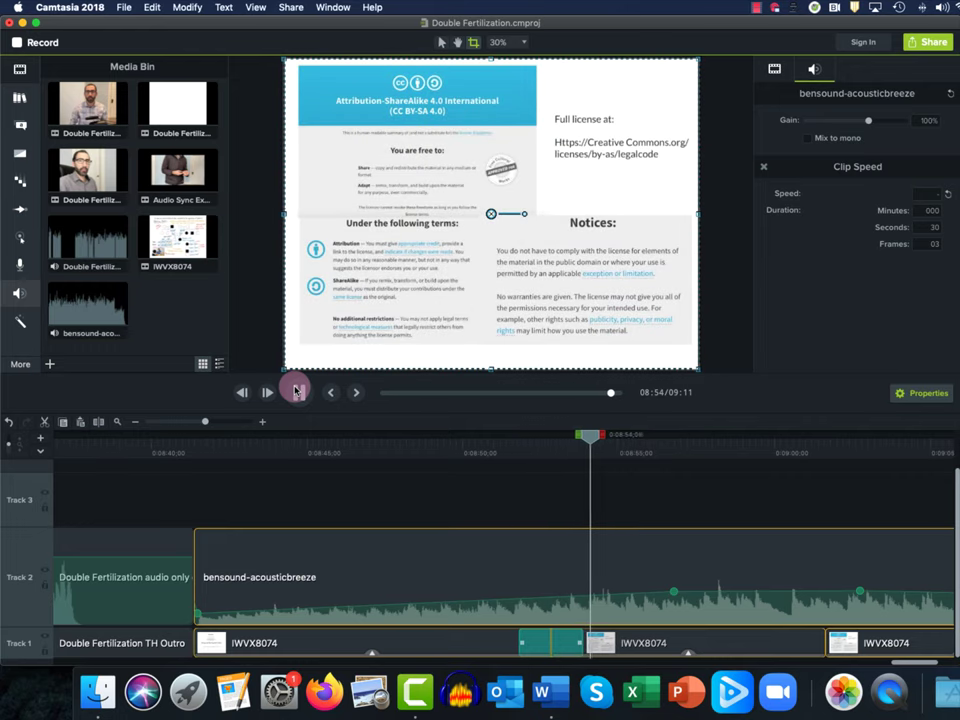
left_click(297, 392)
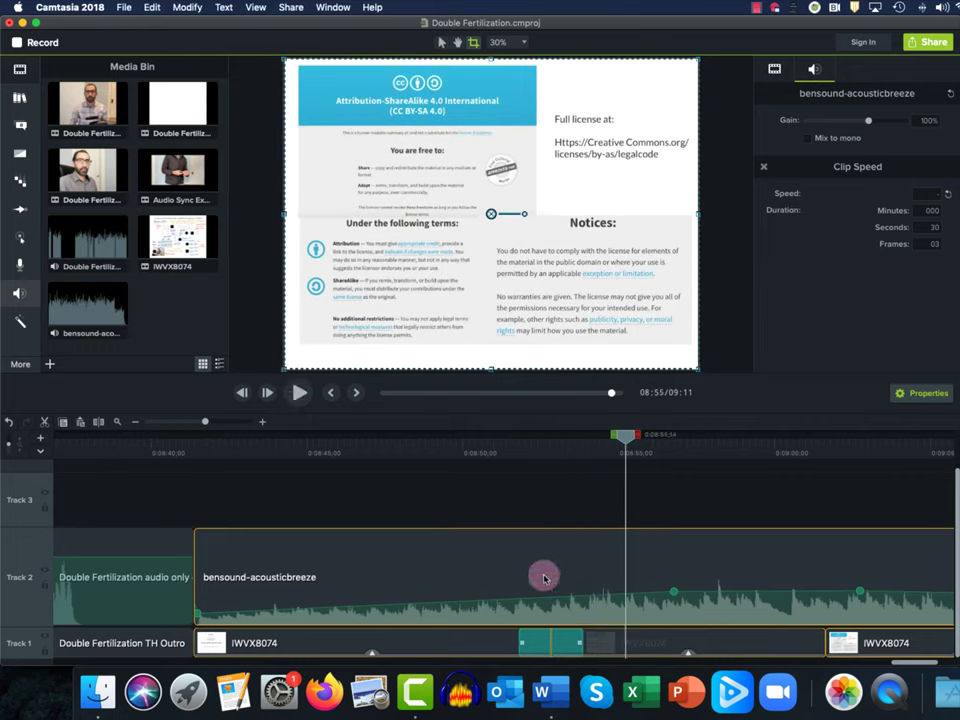
- Add a Fade Through Black transition between the TH Outro and the first credits clip, and lengthen it to about 3 seconds
left_click_drag(628, 441, 163, 560)
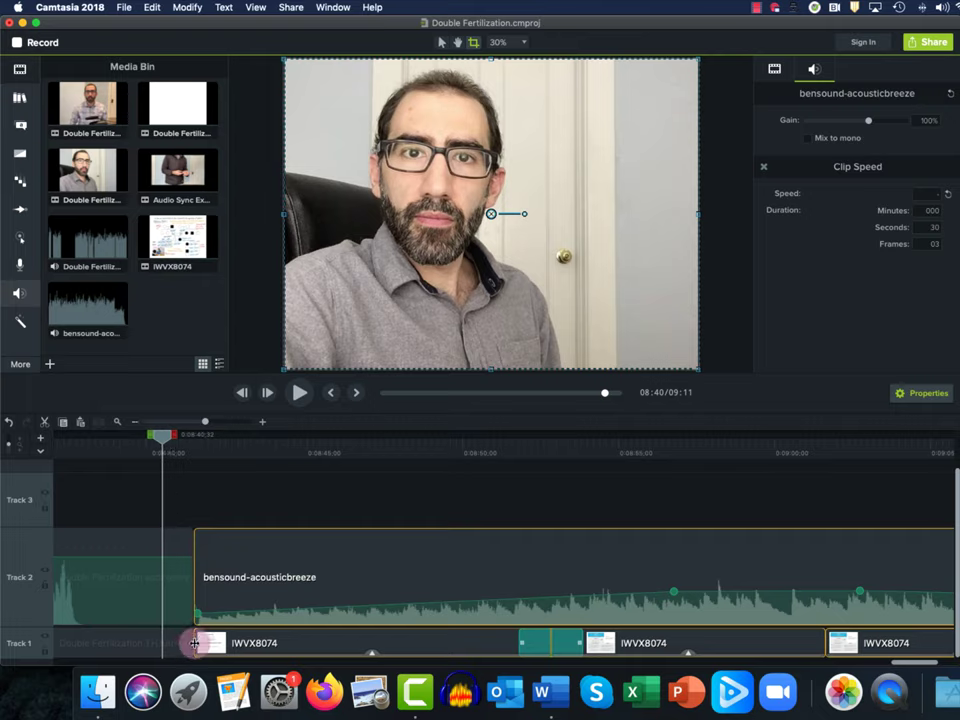
mouse_move(162, 438)
left_mouse_down()
mouse_move(216, 435)
mouse_move(135, 443)
mouse_move(143, 440)
left_mouse_up()
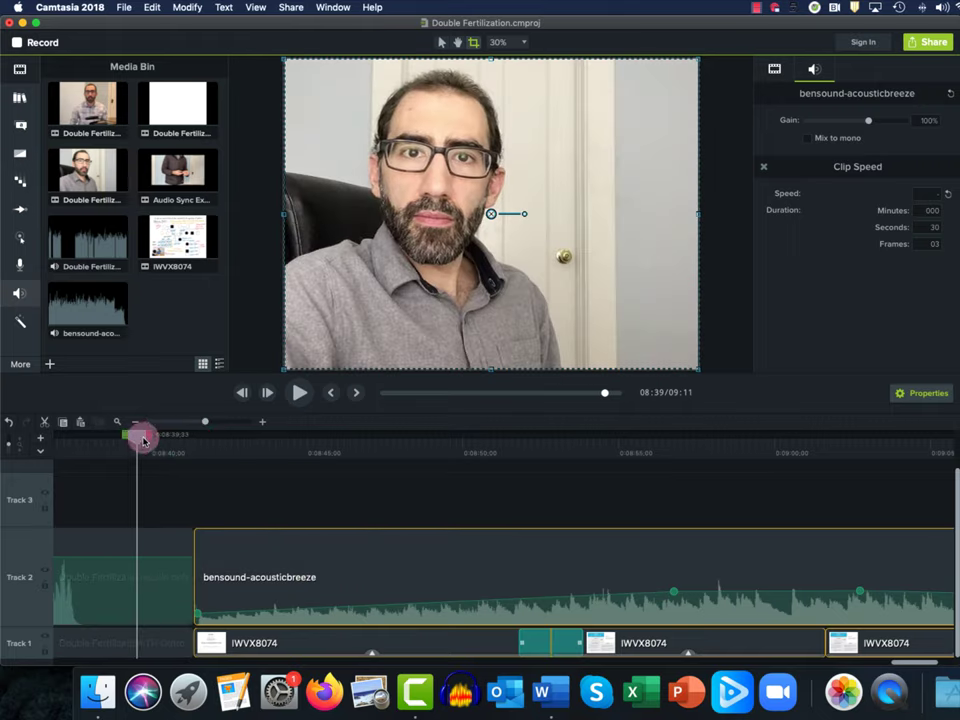
left_click(20, 153)
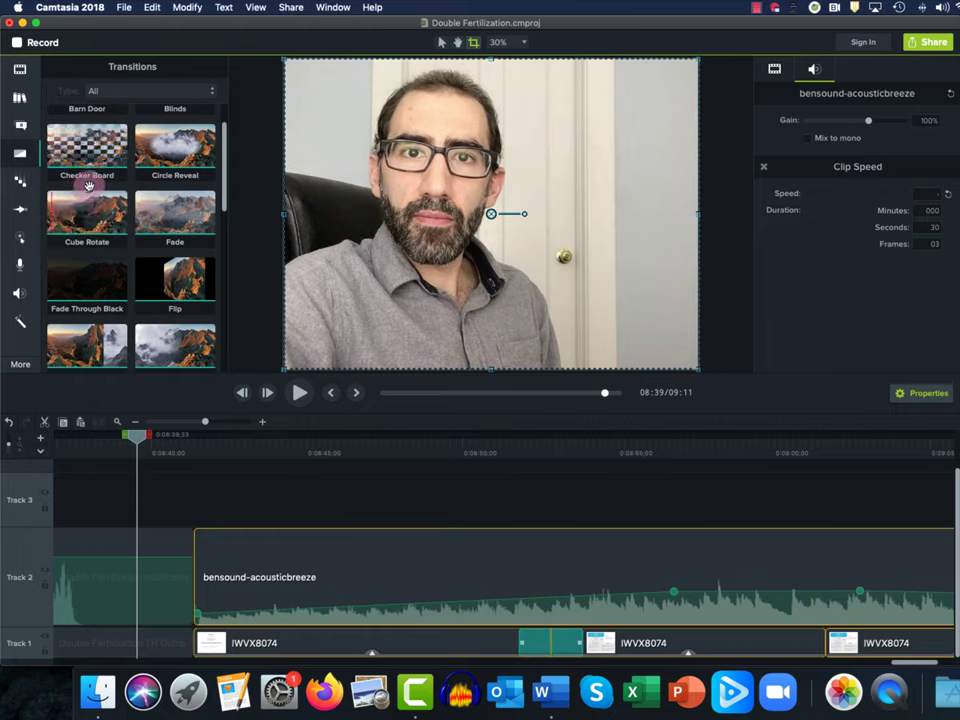
scroll(94, 205, "up", 2)
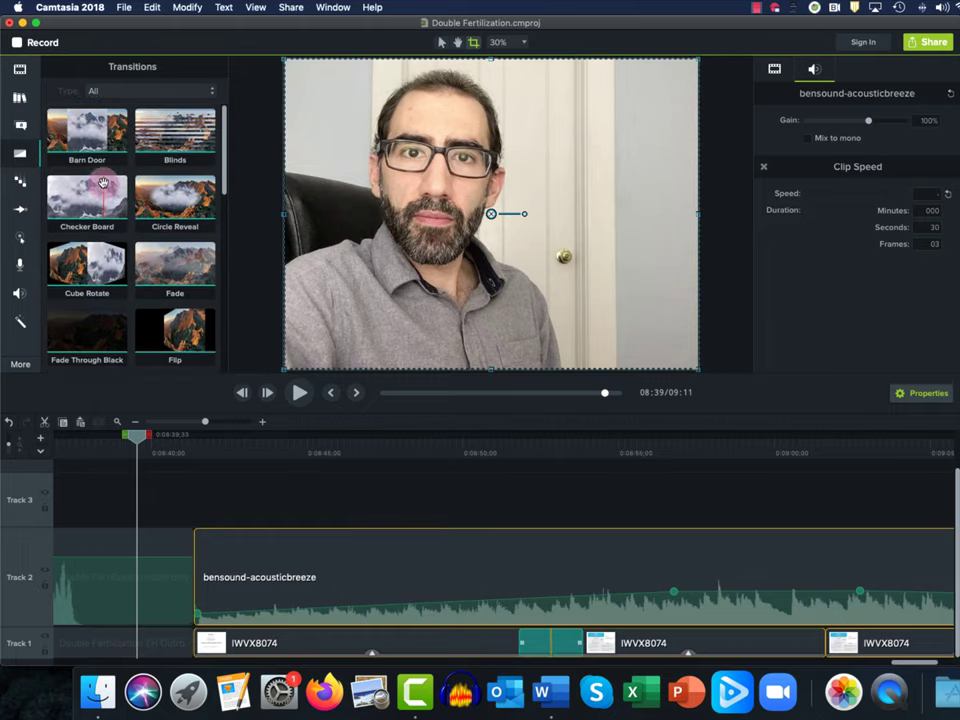
scroll(100, 195, "down", 3)
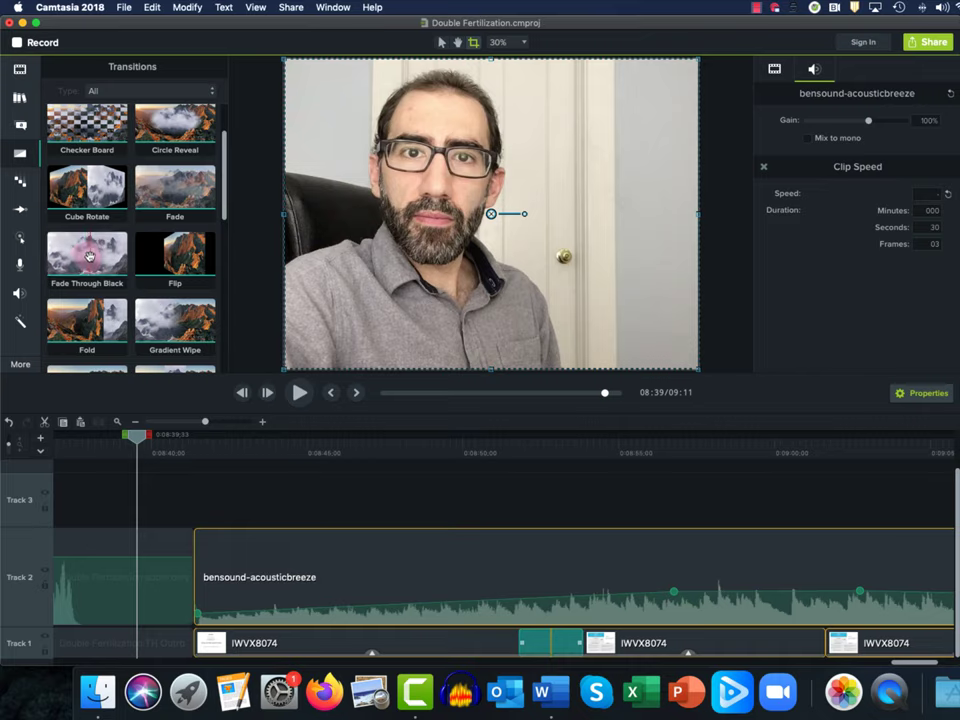
left_click_drag(88, 257, 199, 643)
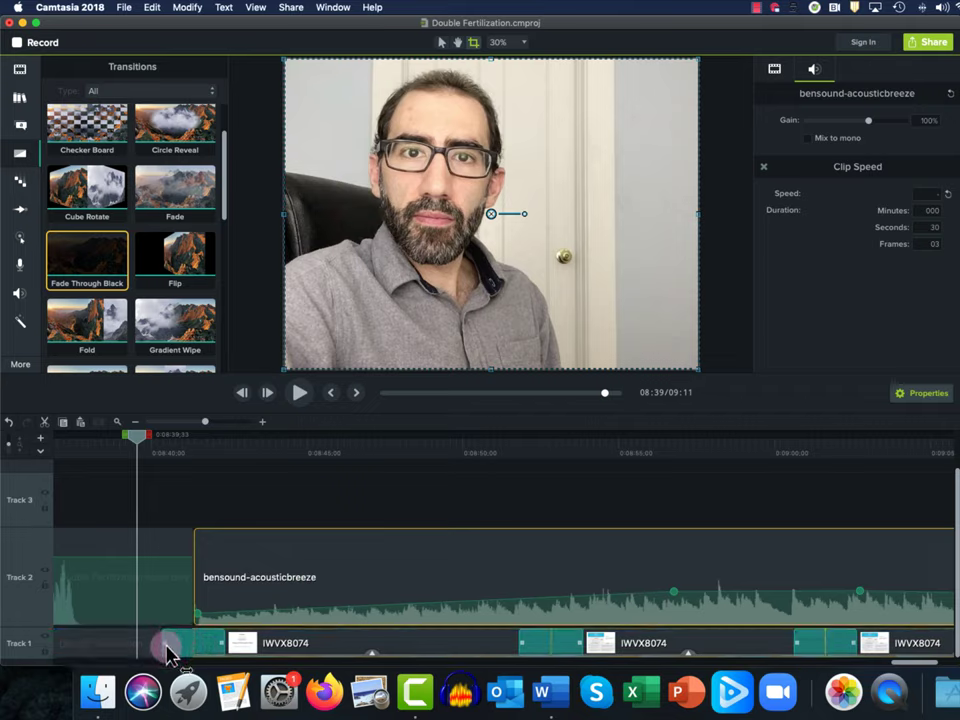
left_click(168, 650)
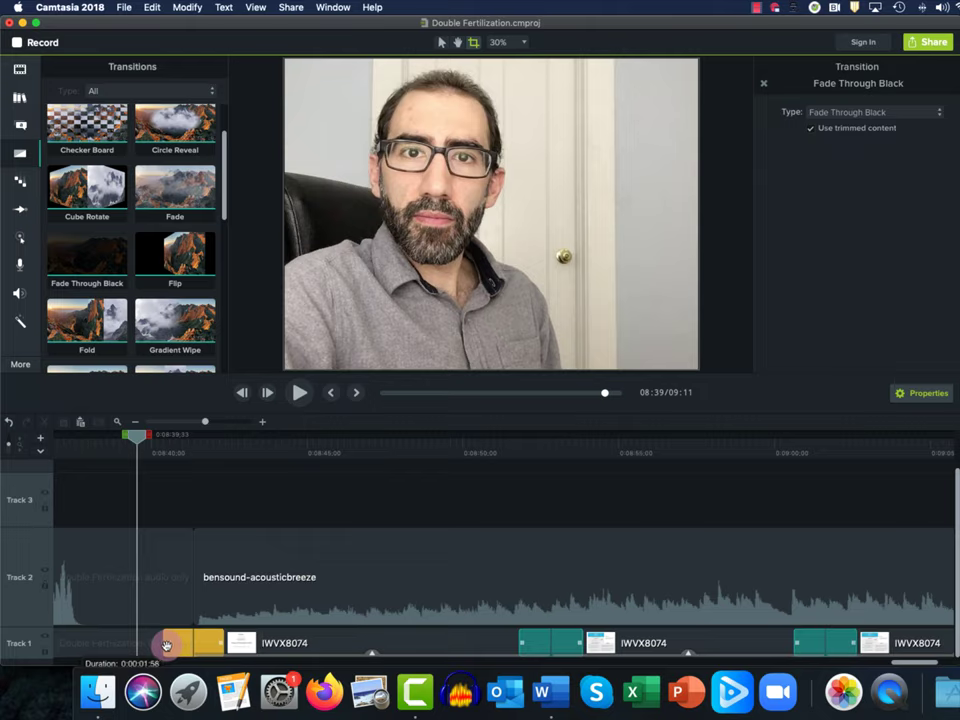
left_click_drag(163, 647, 149, 648)
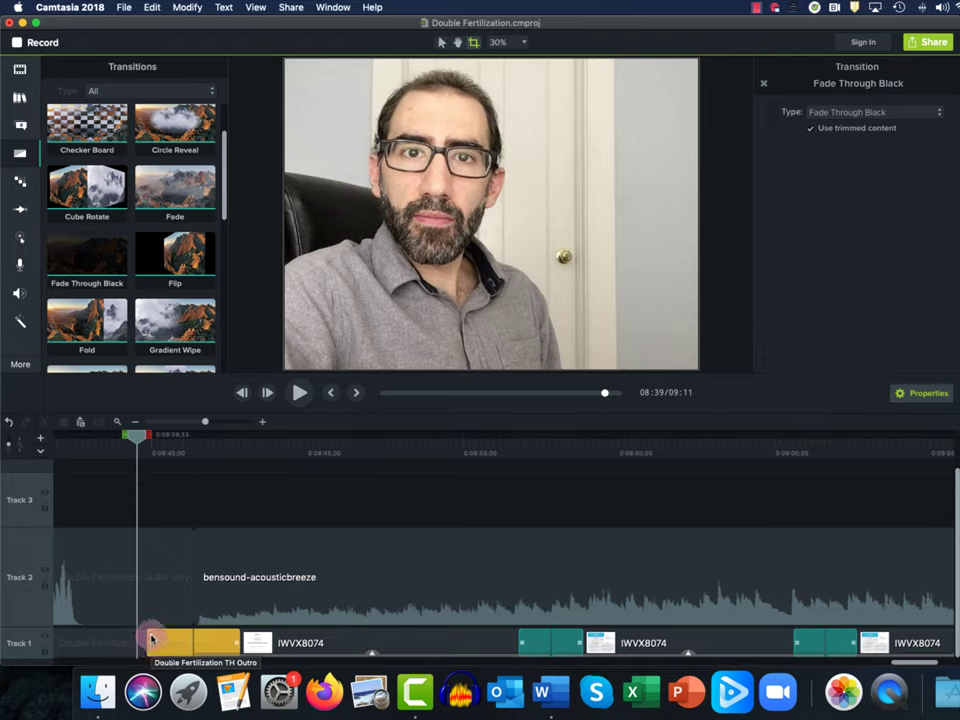
- Play across the Fade Through Black between the TH Outro and the first credits clip, stopping at about 8:44
left_click_drag(152, 638, 155, 643)
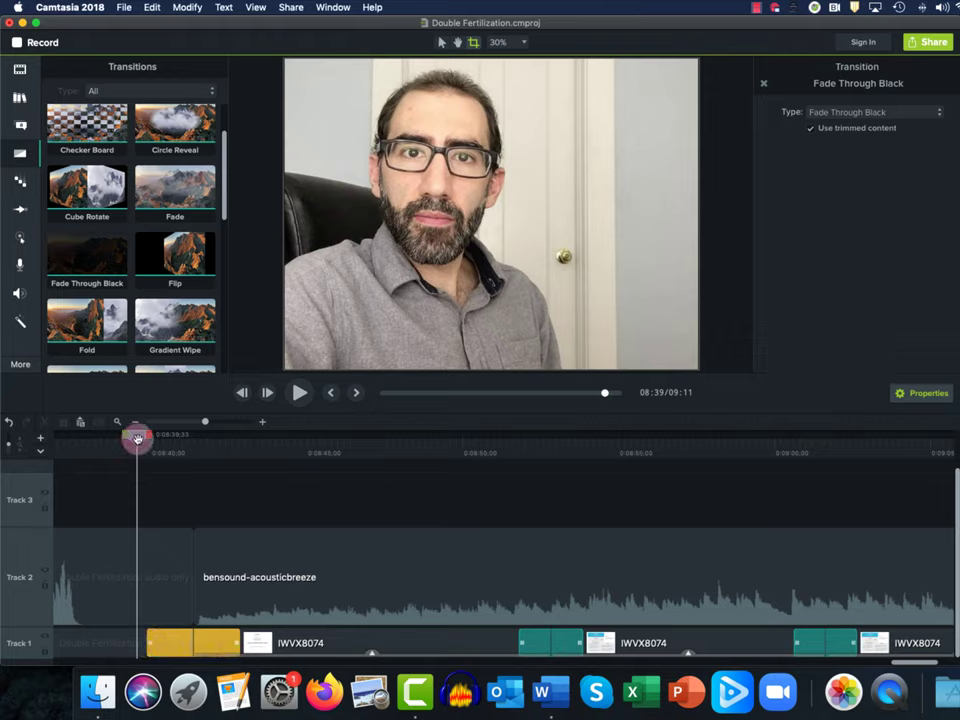
left_click_drag(138, 438, 310, 461)
left_click(299, 391)
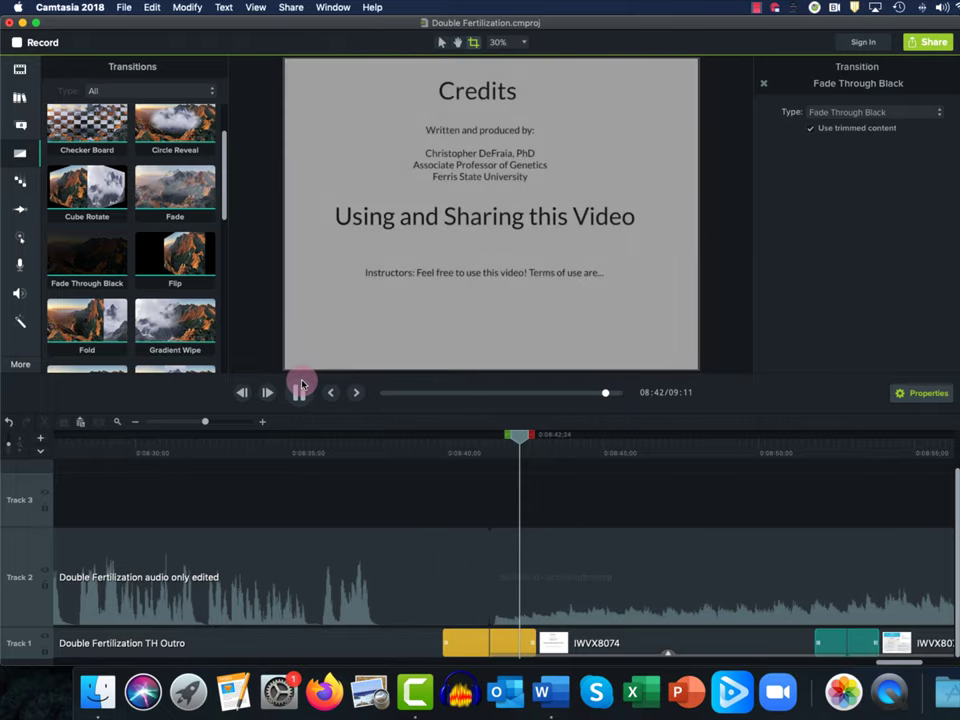
left_click(300, 391)
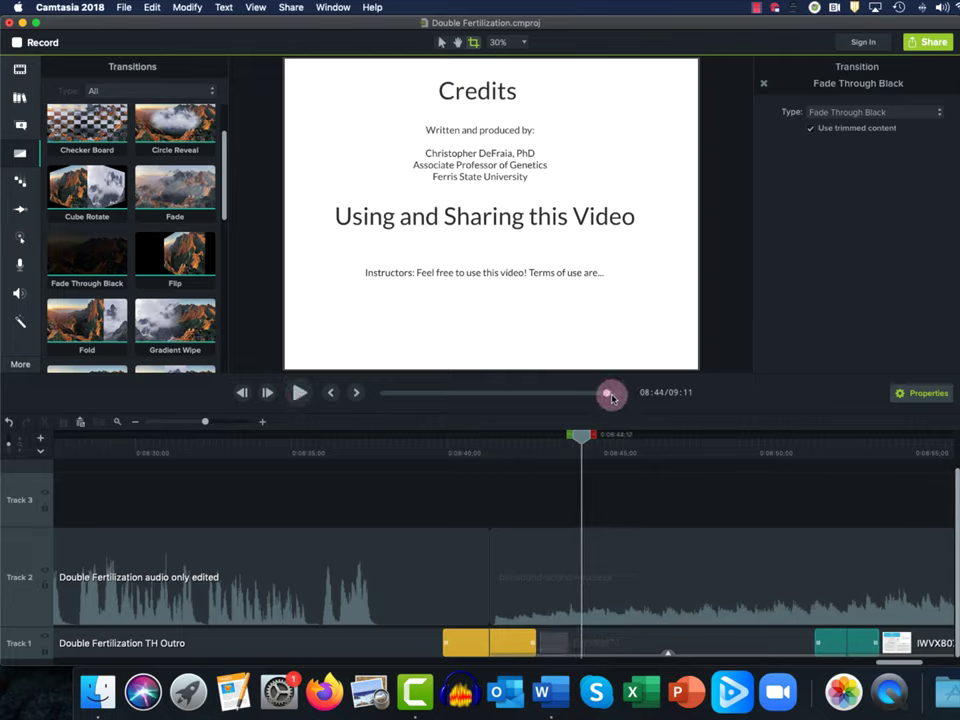
- Add a Fade Through Black transition at the very start of the TH Intro clip and play the opening 4 seconds
left_click_drag(607, 393, 381, 392)
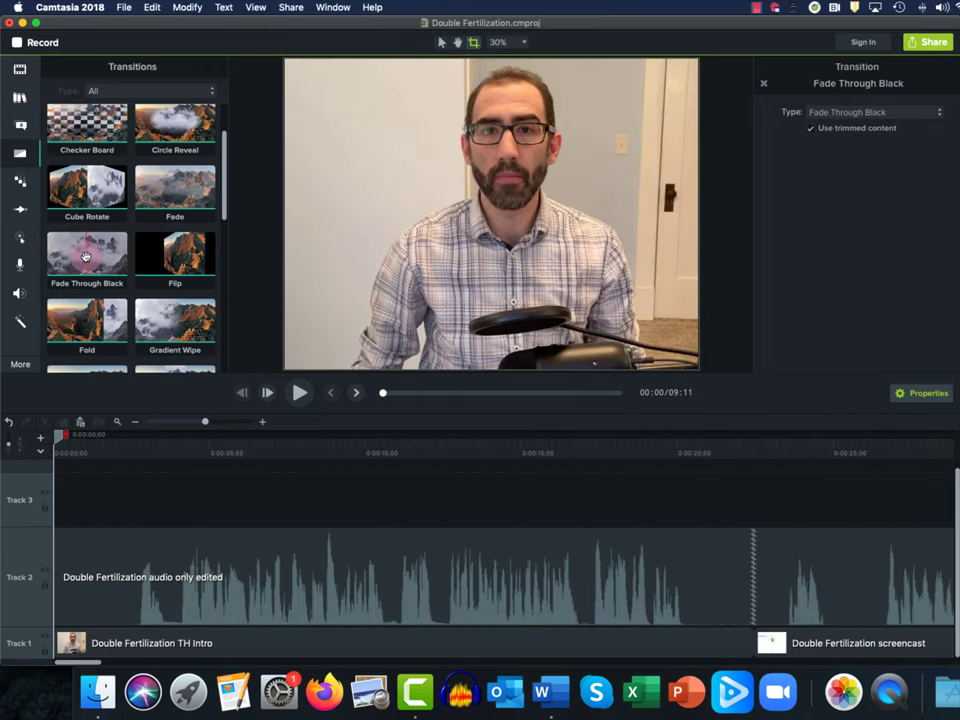
mouse_move(93, 273)
left_mouse_down()
mouse_move(62, 558)
mouse_move(71, 653)
mouse_move(98, 638)
left_mouse_up()
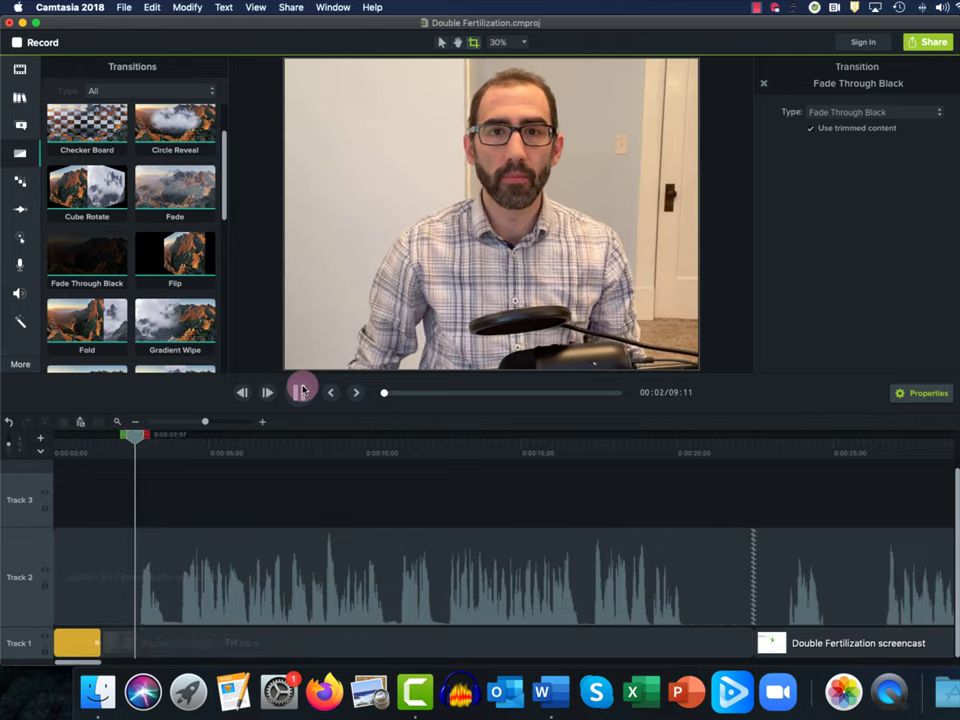
left_click(300, 391)
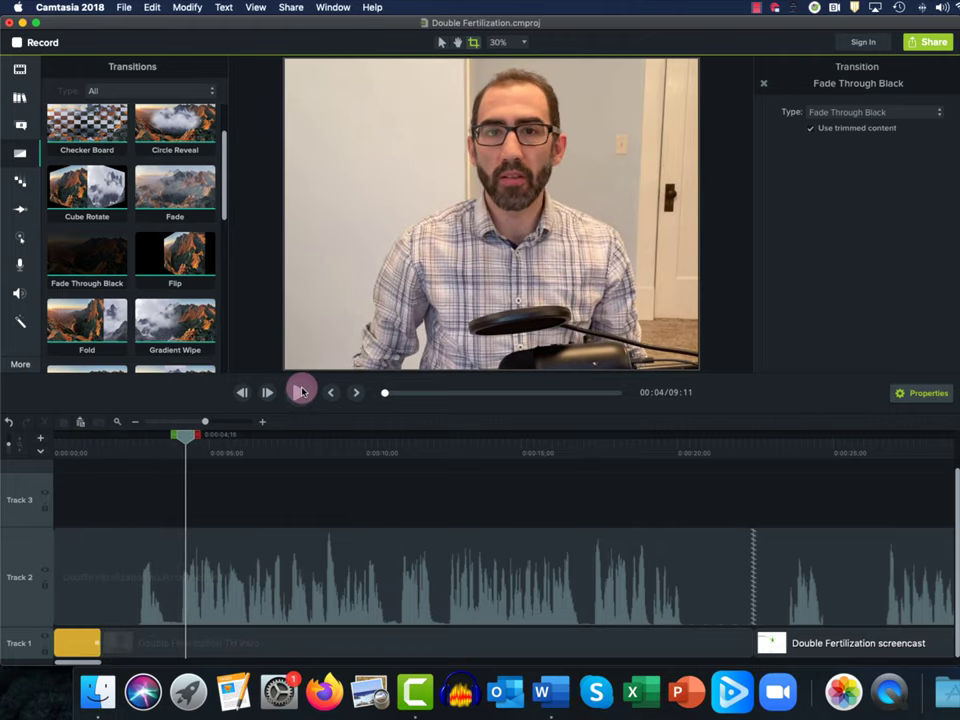
- Add a Fade Through Black transition between the TH Intro and the screencast, and play it from about 0:19 to 0:25
left_click_drag(193, 439, 745, 530)
left_click_drag(106, 285, 780, 650)
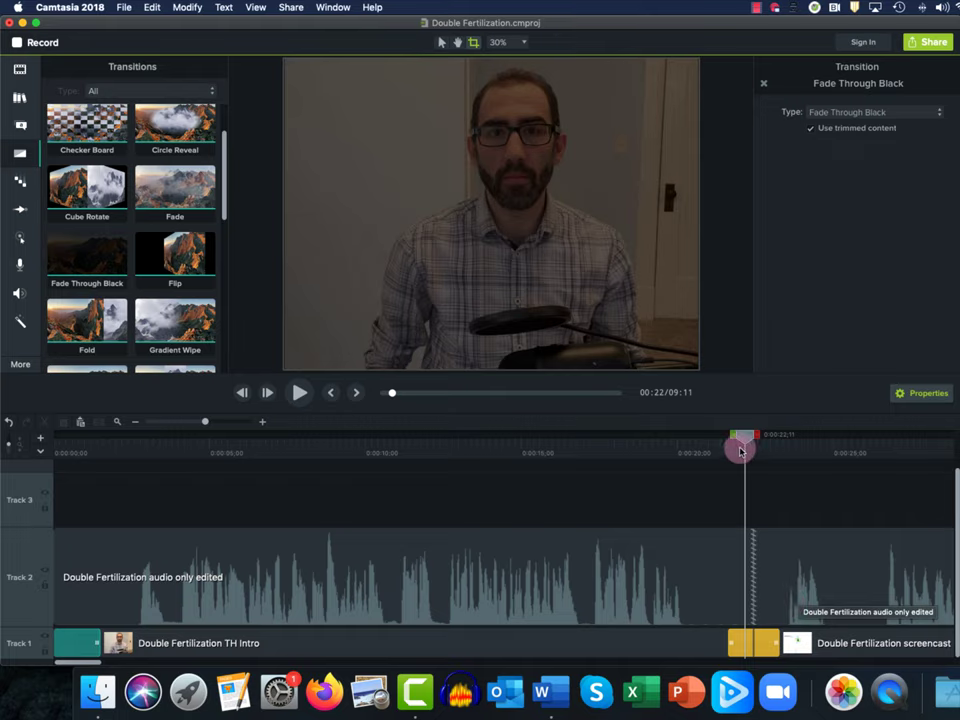
left_click_drag(743, 441, 653, 511)
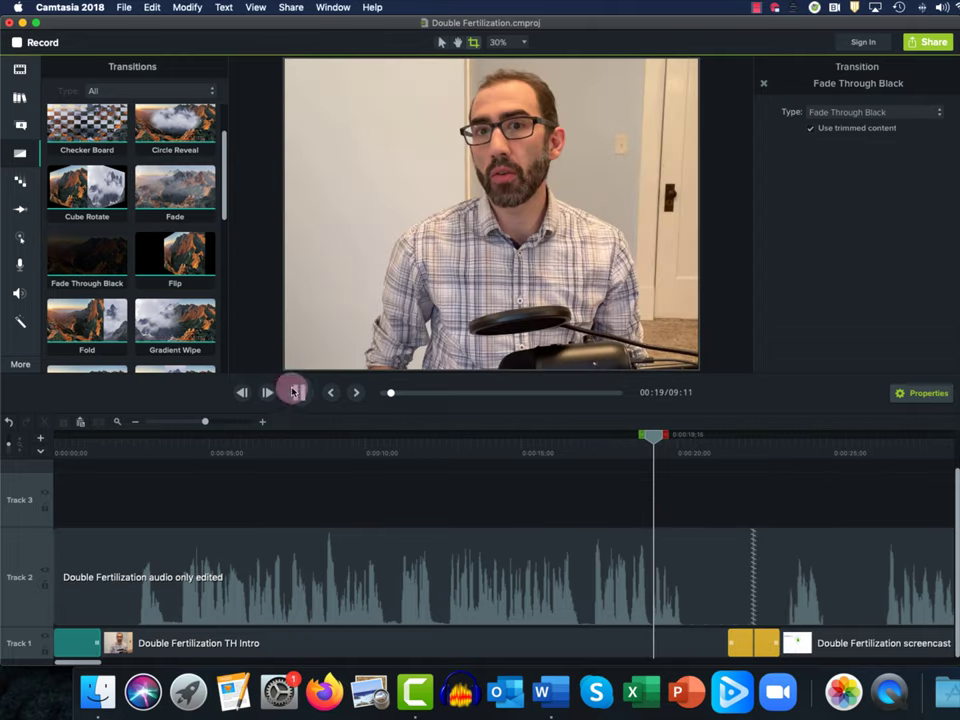
left_click(294, 392)
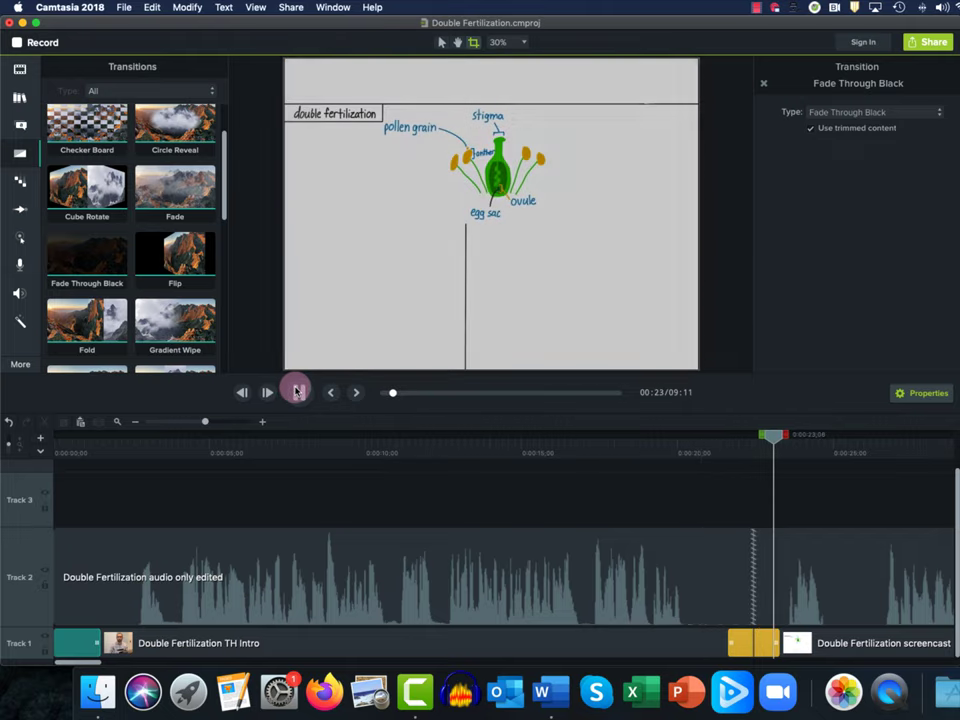
left_click(297, 392)
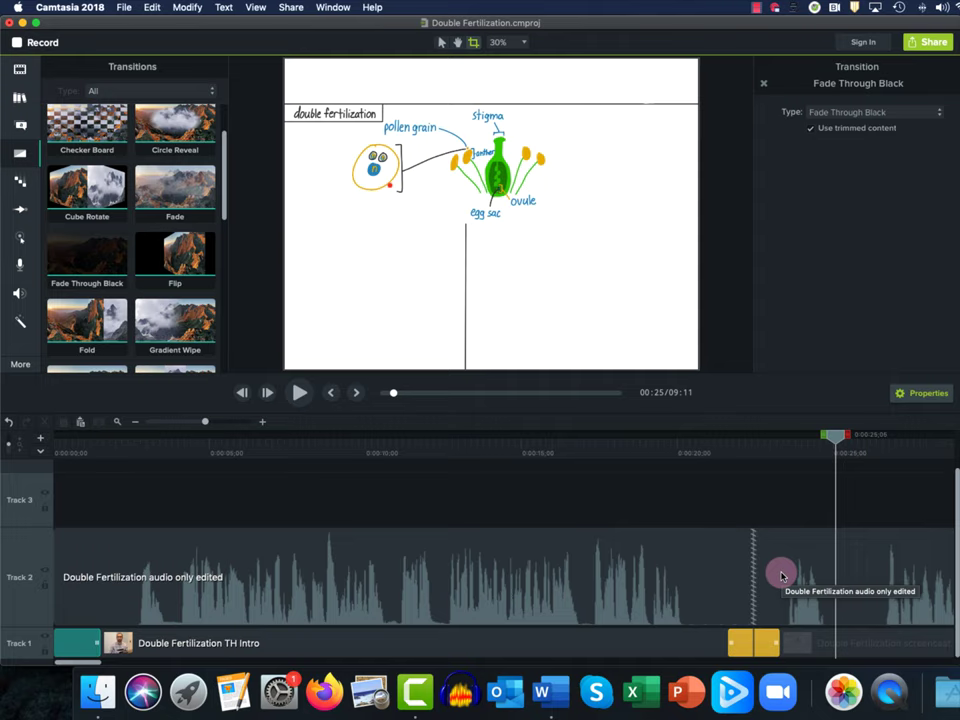
- Switch to the Video Editing Guide in Word, review steps 6 to 9 on credits, transitions, effects and export, and return to Camtasia
key("super+Tab")
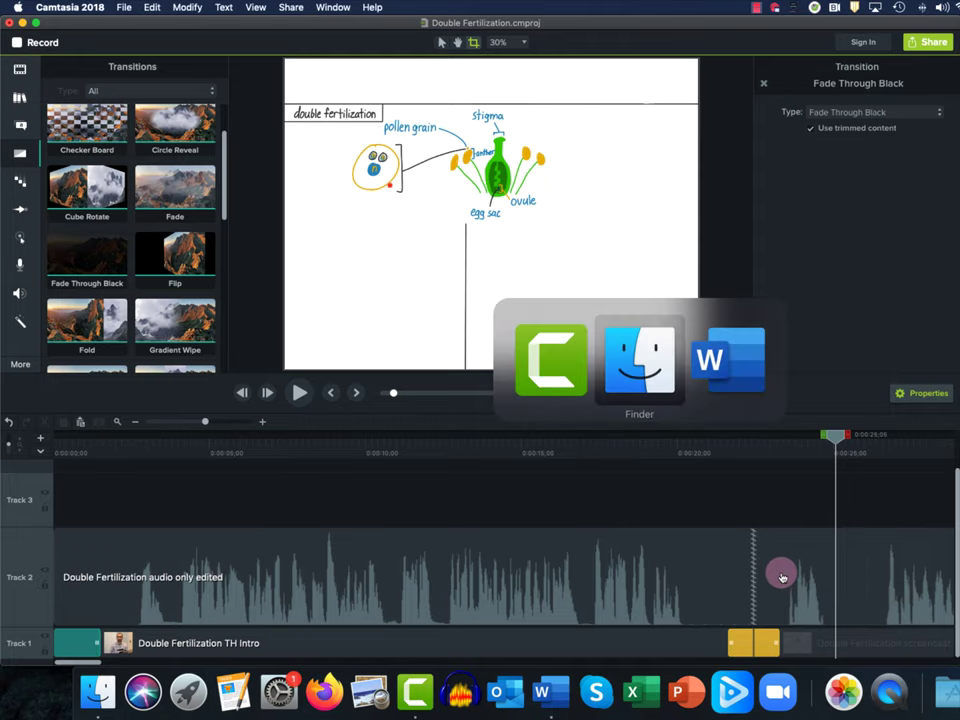
key("super+Tab")
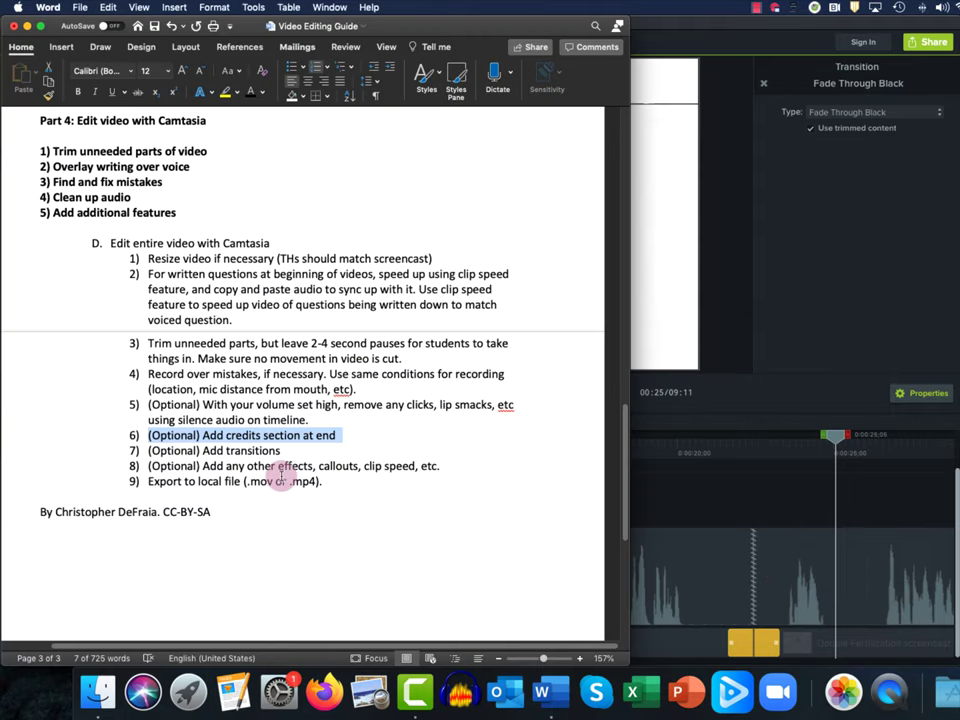
left_click_drag(152, 451, 277, 453)
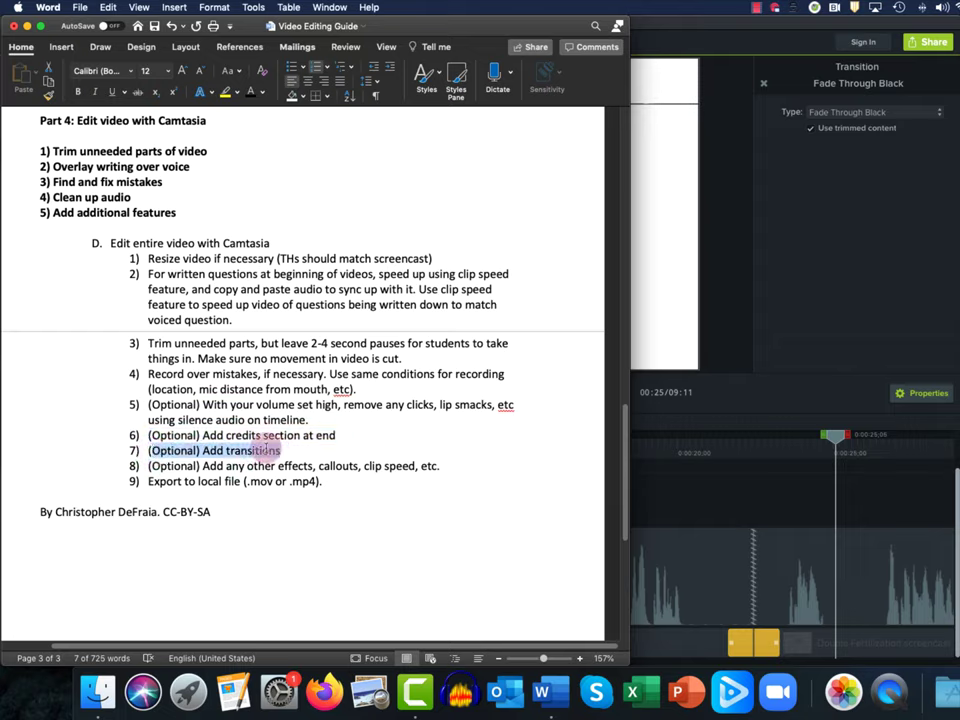
left_click_drag(217, 436, 355, 438)
left_click(251, 466)
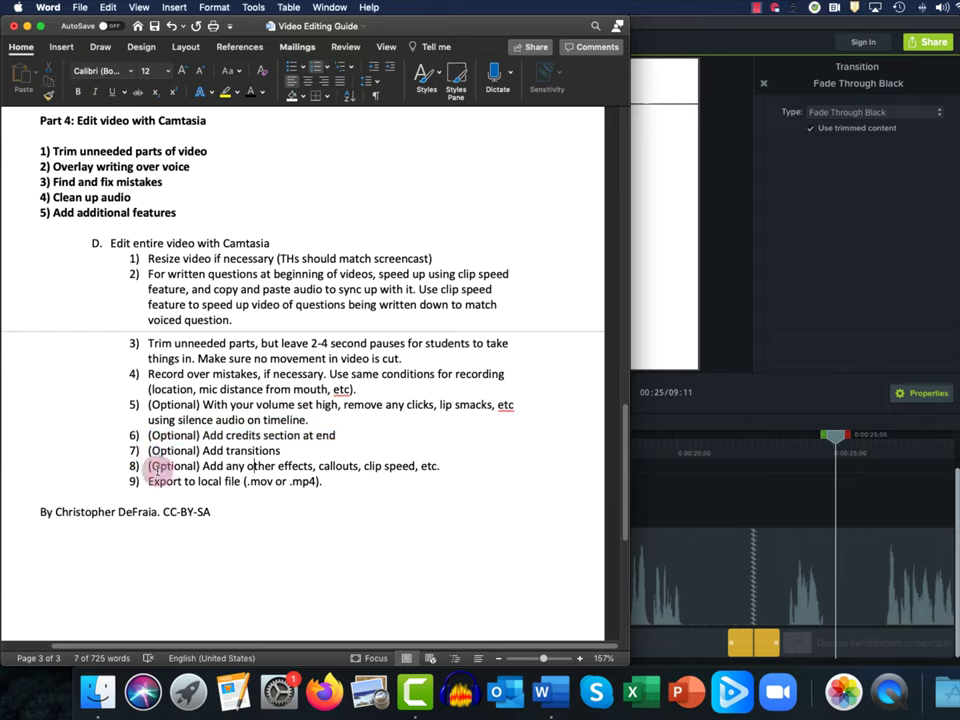
left_click_drag(175, 467, 395, 471)
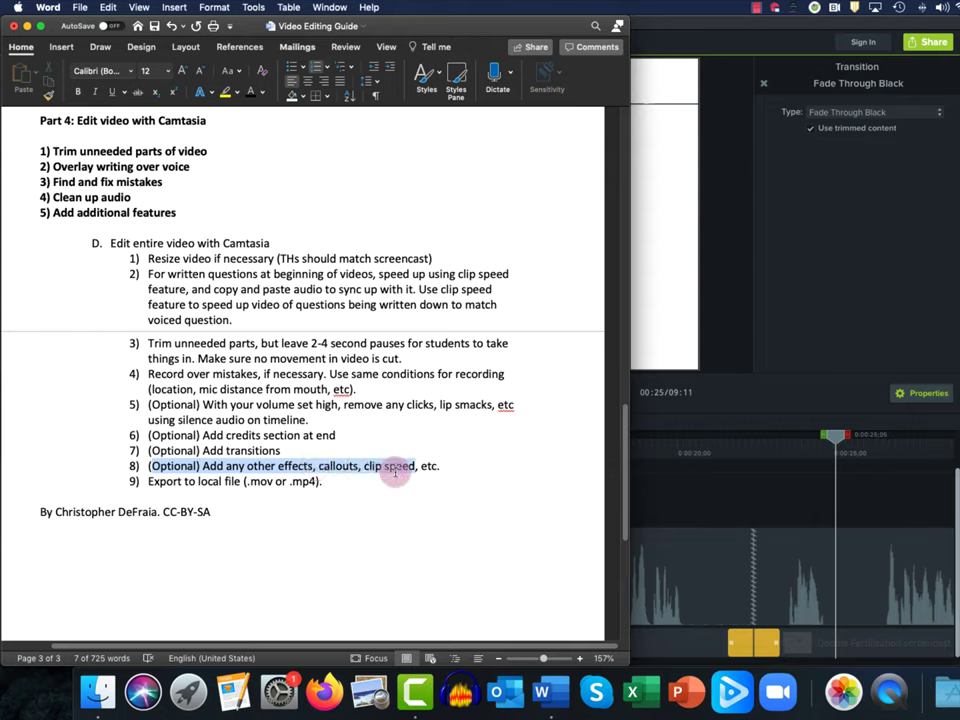
left_click(335, 479)
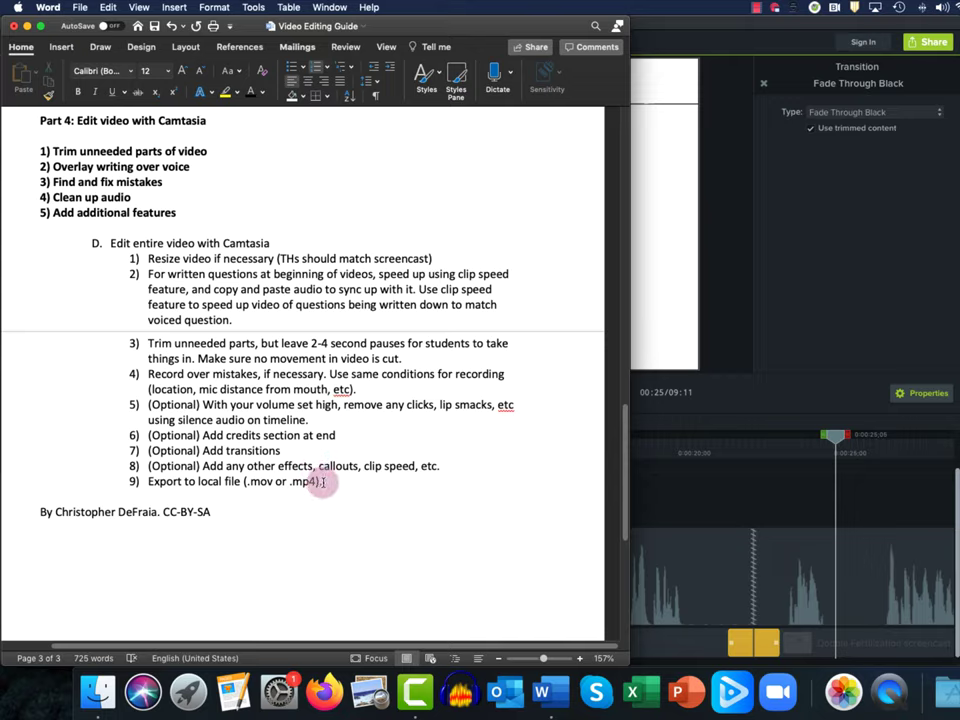
left_click(769, 293)
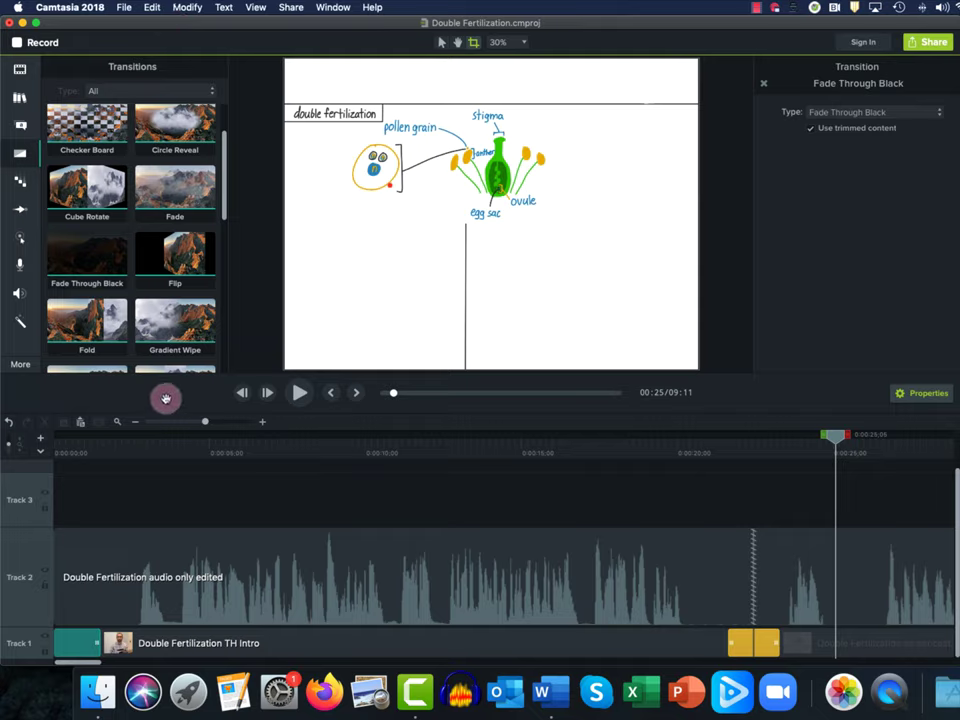
key("super+Tab")
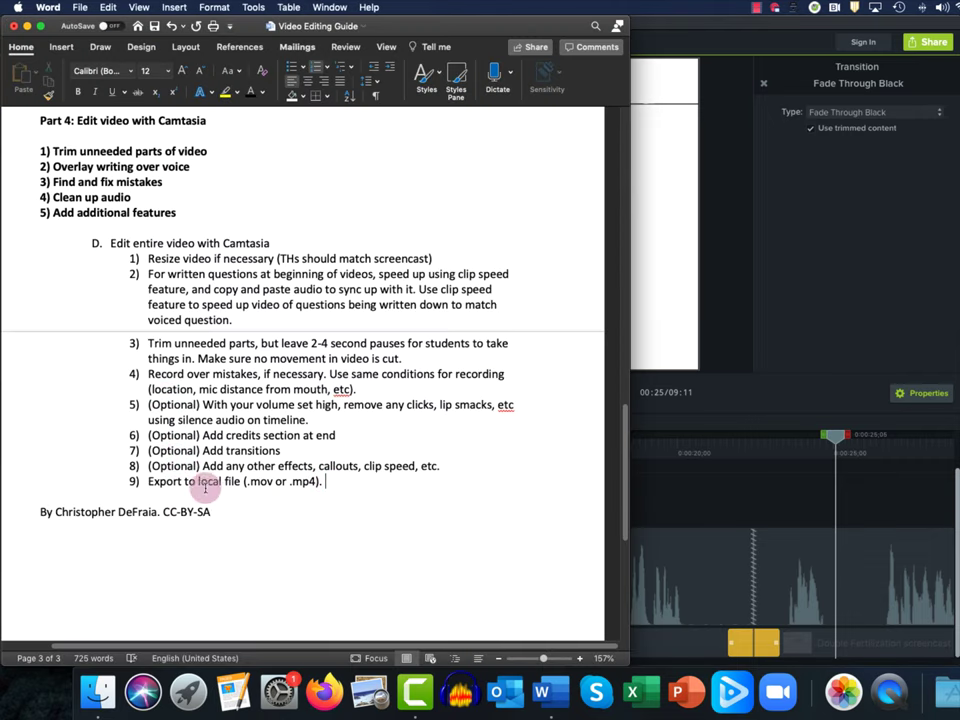
left_click(797, 397)
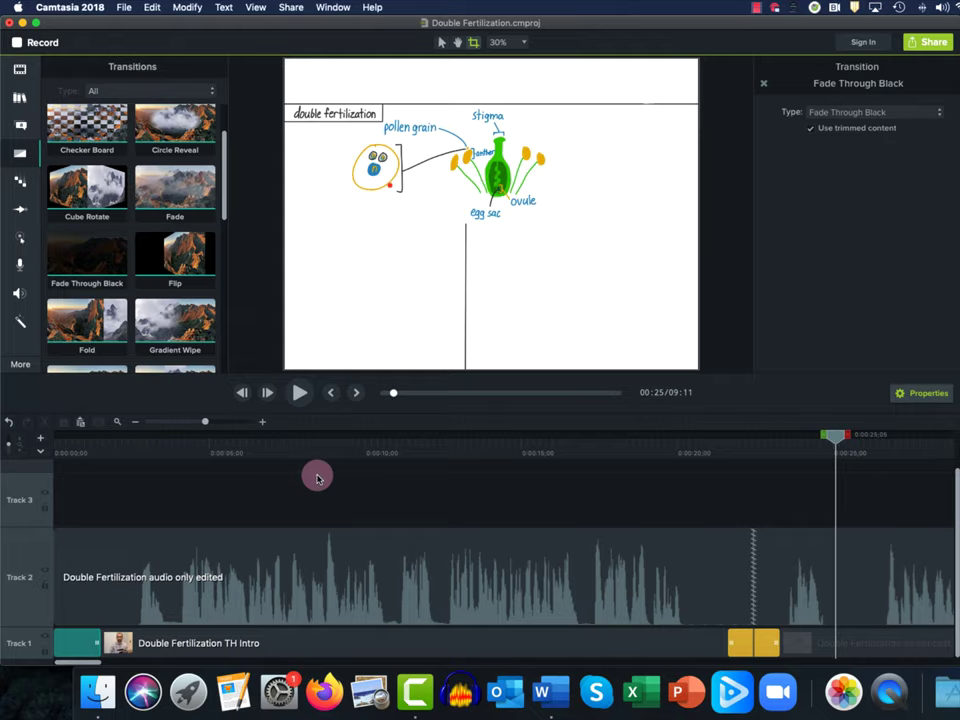
- Set up a local MP4 export named Double Fertilization FINAL.mp4 in the Double Fertilization Video folder, and cancel the export
left_click(295, 9)
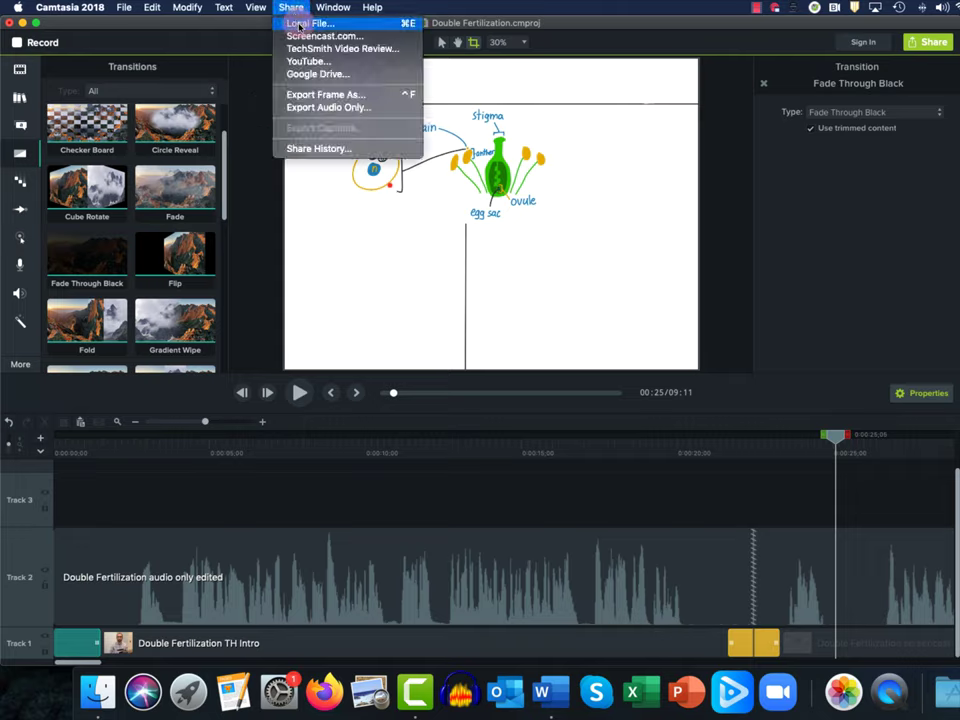
left_click(299, 24)
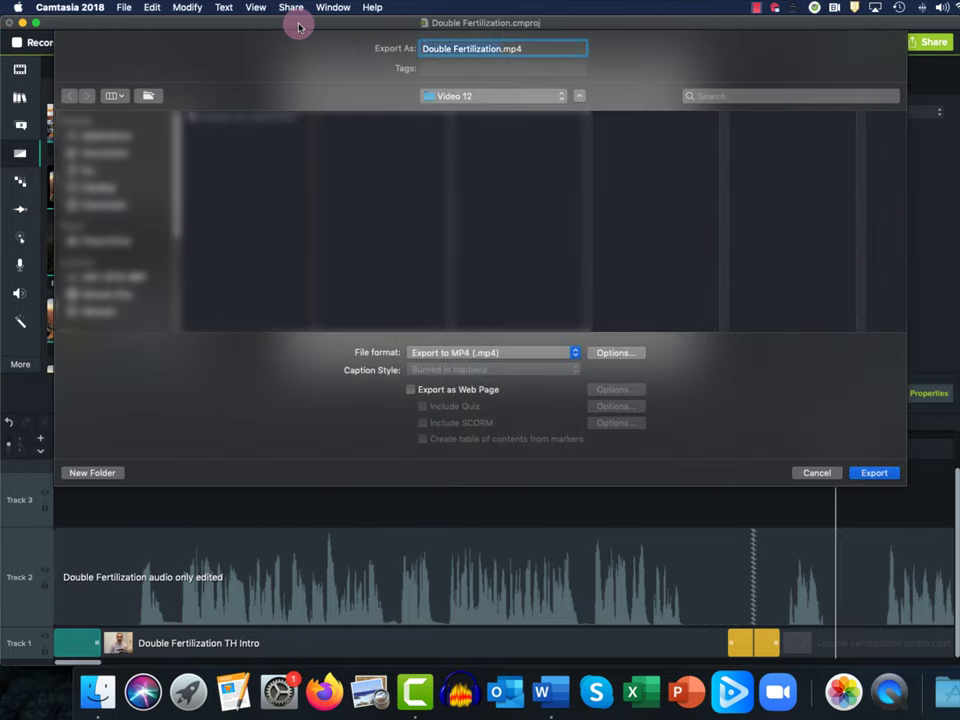
left_click(491, 96)
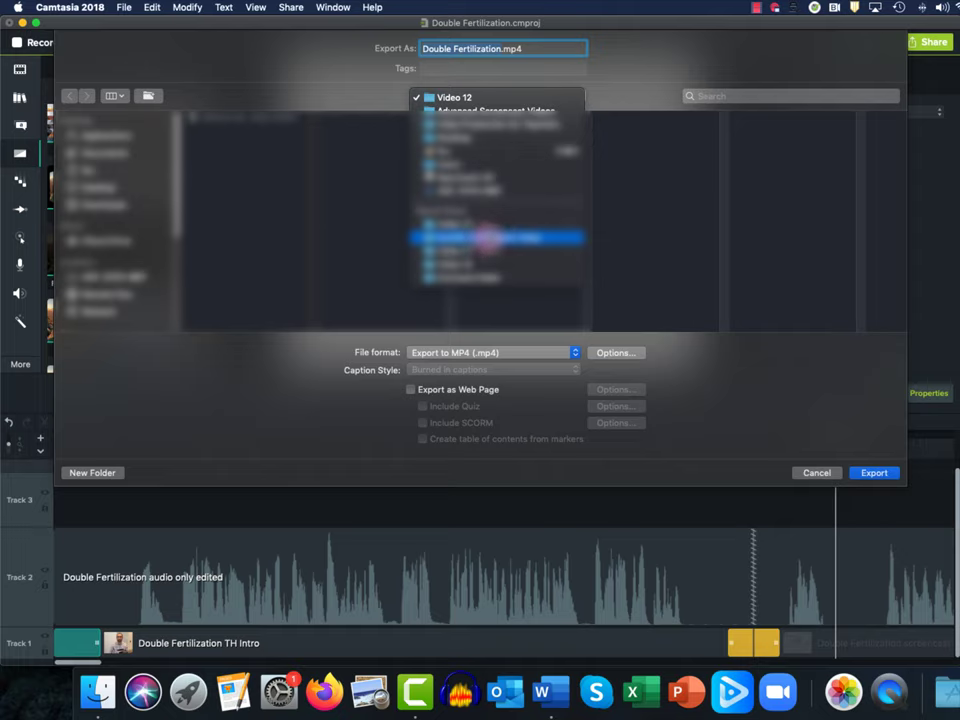
left_click(487, 237)
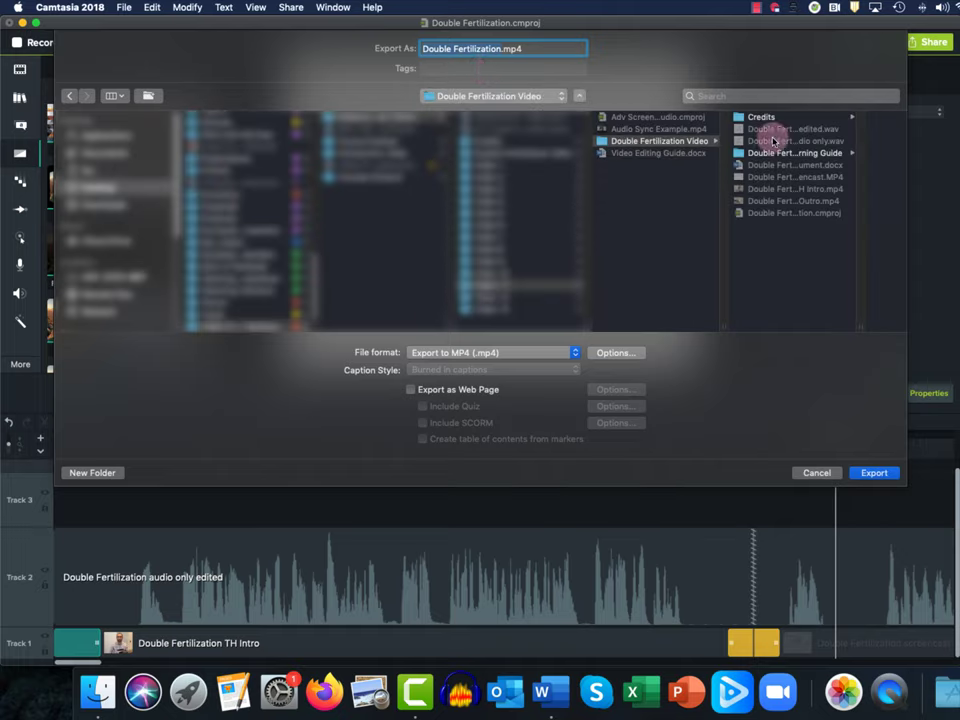
left_click(678, 142)
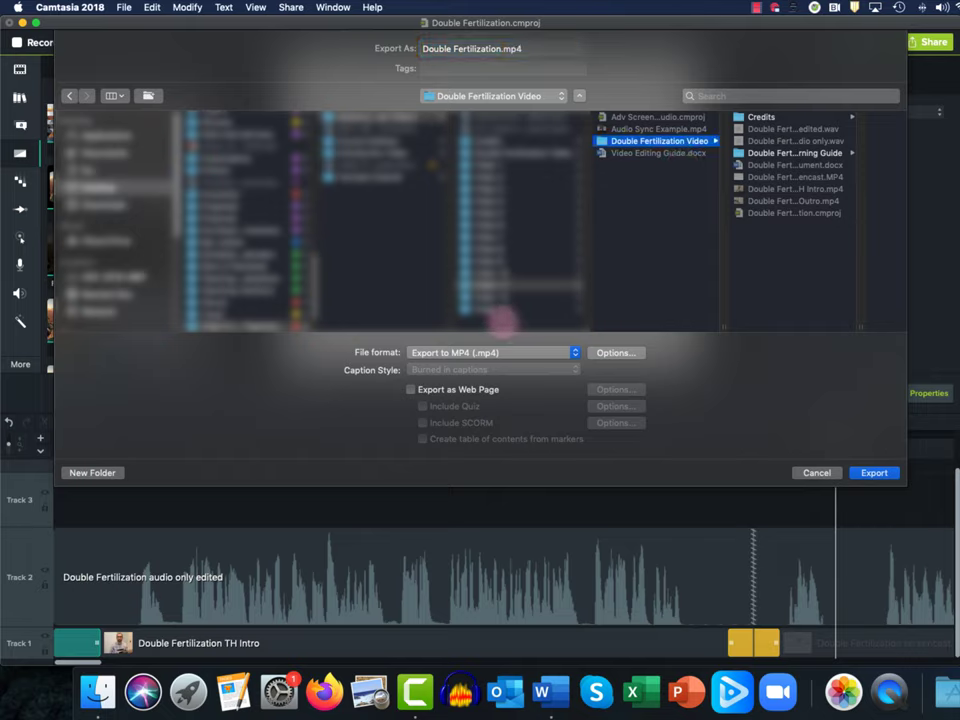
left_click(505, 50)
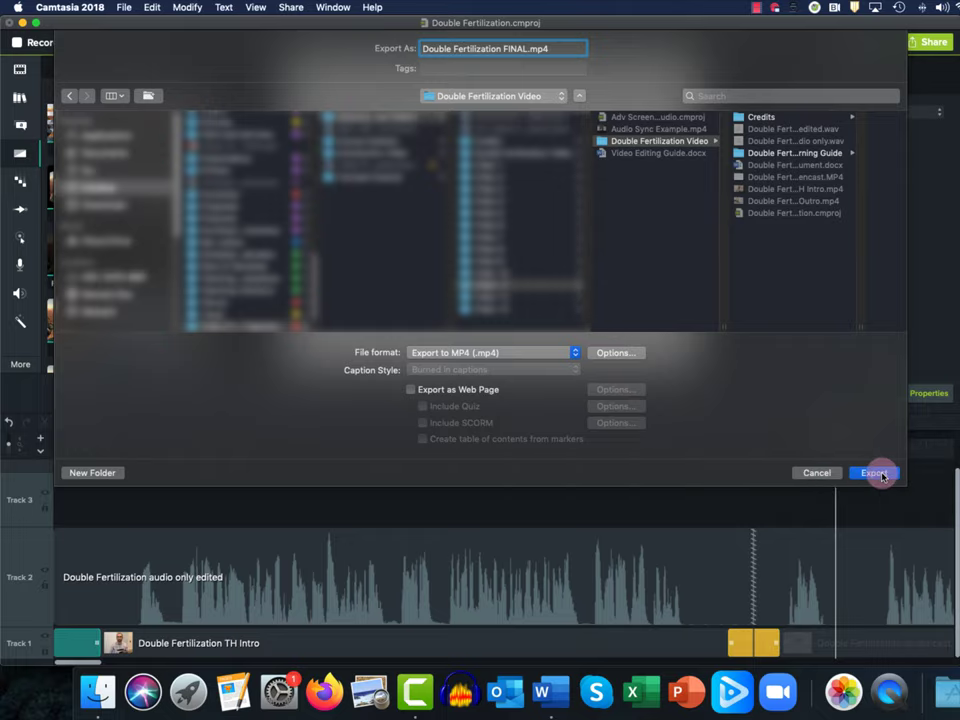
left_click(812, 473)
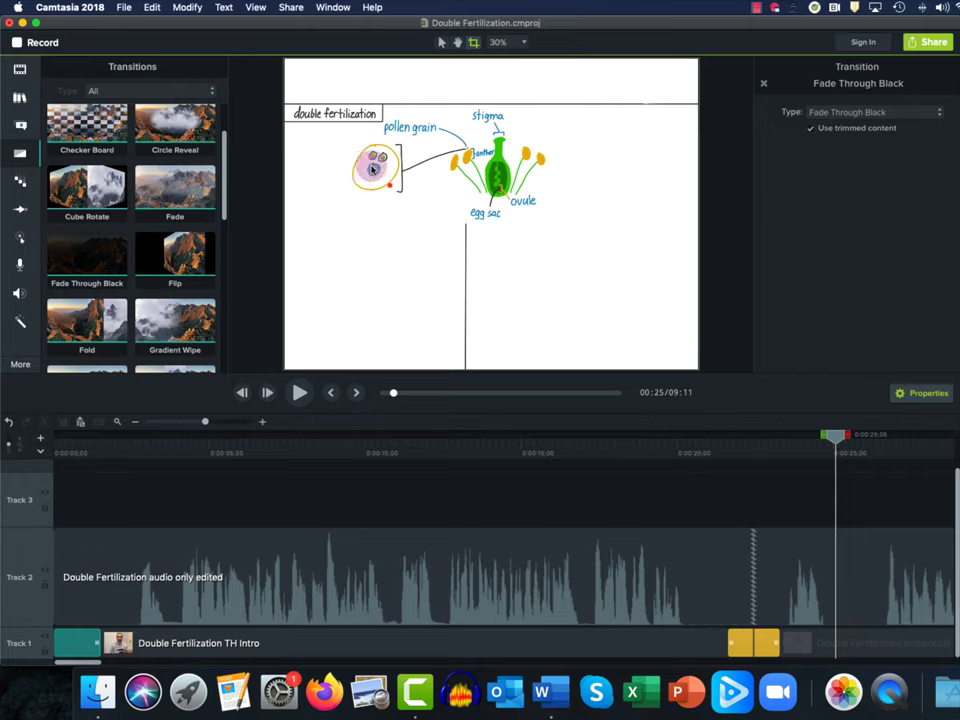